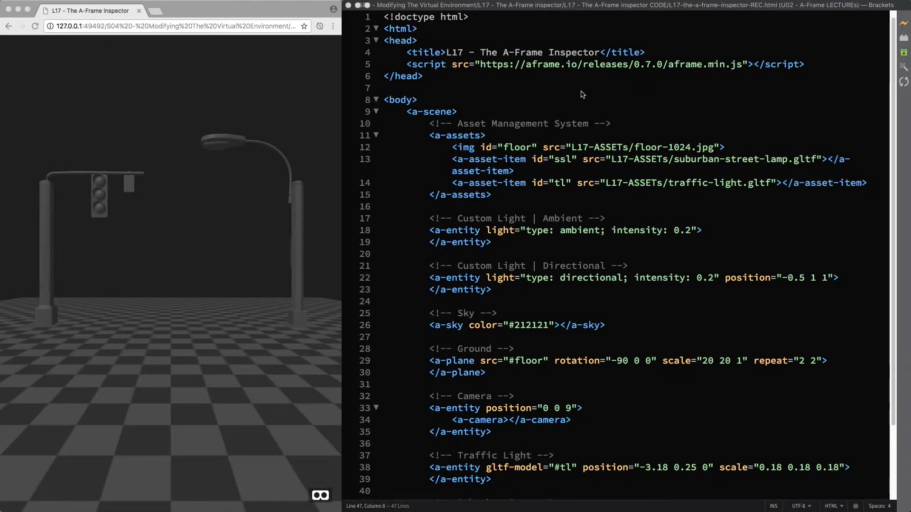
- Walk through the ambient, directional, traffic light and street lamp entity code in Brackets
{"action": "left_click", "coordinate": [581, 92]}
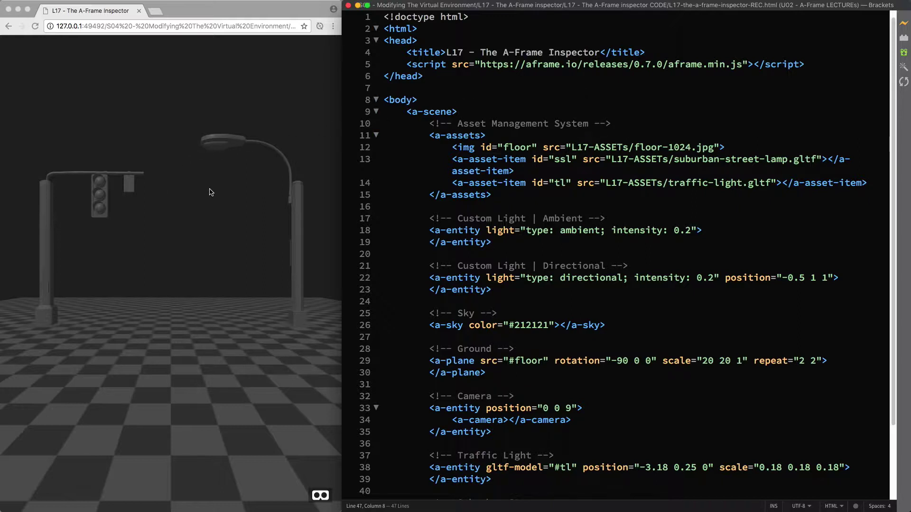
{"action": "left_click", "coordinate": [431, 230]}
{"action": "left_click", "coordinate": [429, 278]}
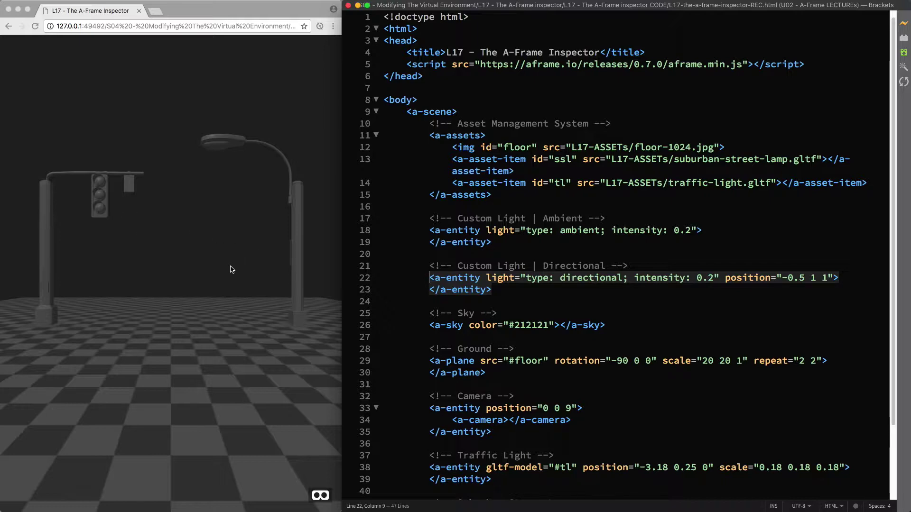
{"action": "scroll", "coordinate": [392, 366], "scroll_direction": "down", "scroll_amount": 3}
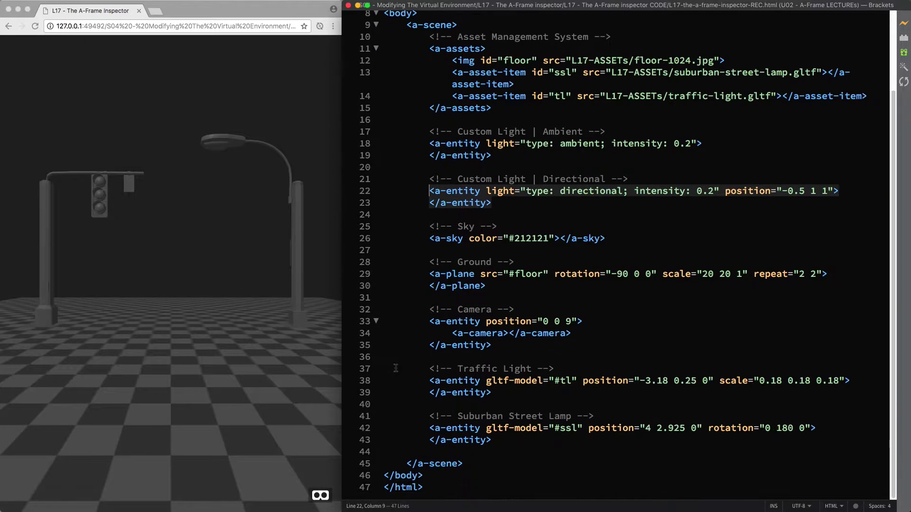
{"action": "left_click", "coordinate": [428, 381]}
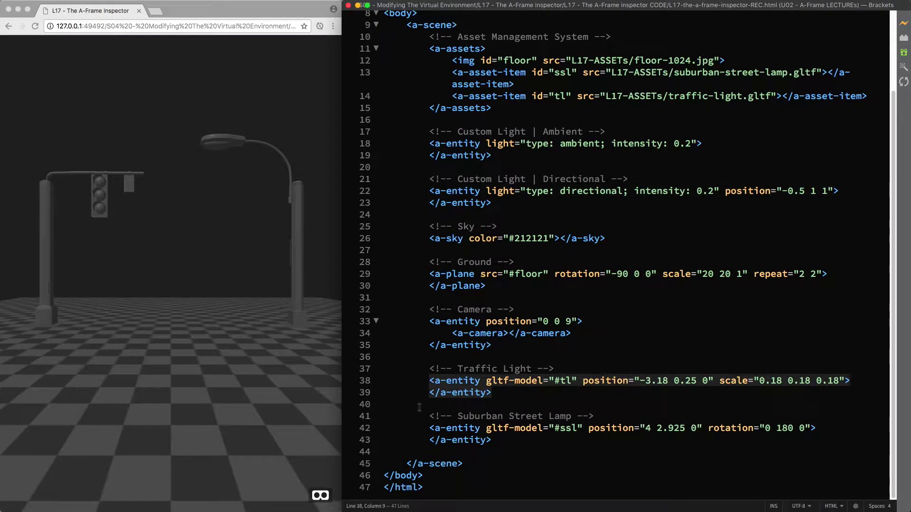
{"action": "left_click", "coordinate": [429, 428]}
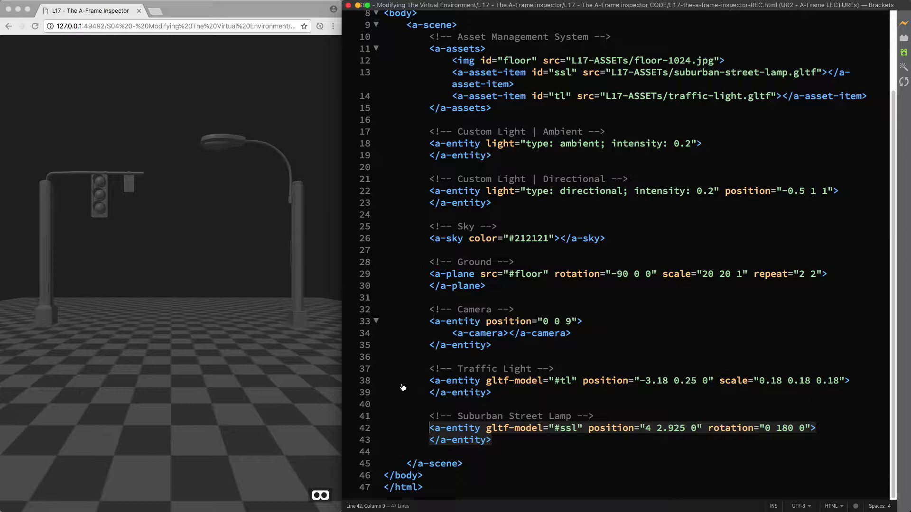
- Show the Suburban Street Lamp and Traffic Light model pages, then return to the rendered scene
{"action": "key", "text": "super+Tab"}
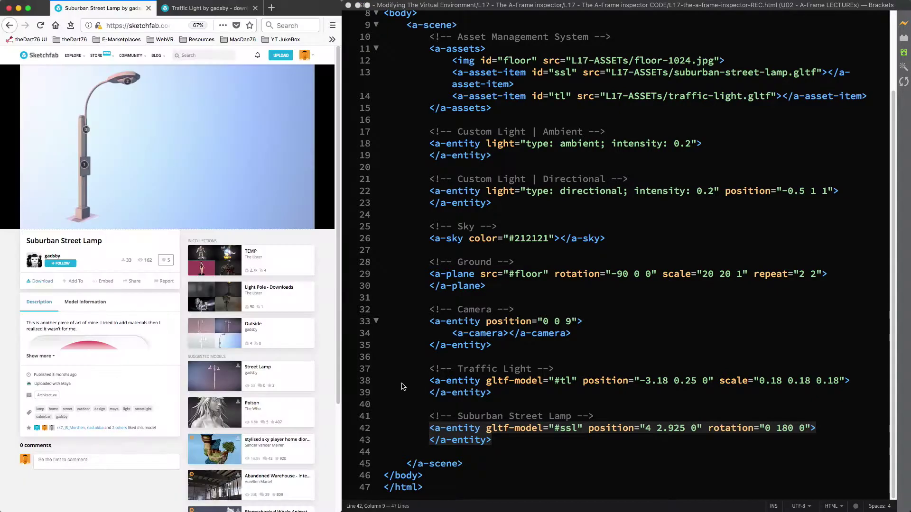
{"action": "key", "text": "ctrl+Tab"}
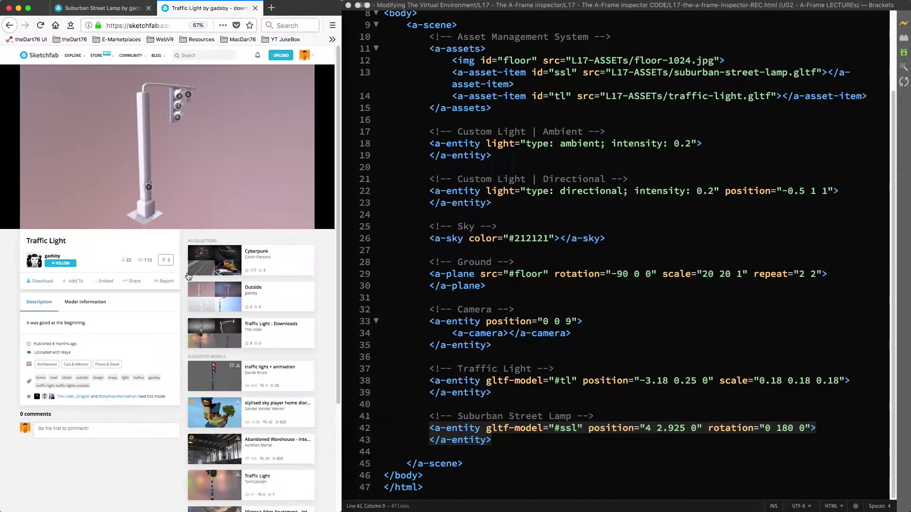
{"action": "key", "text": "super+Tab"}
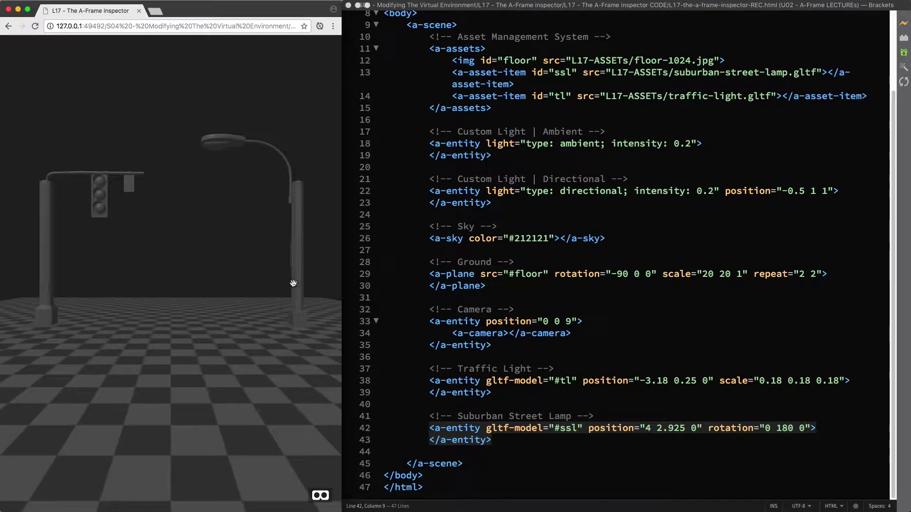
- Paste the comment about Ctrl+Alt+I opening the inspector on a new line below the page title
{"action": "scroll", "coordinate": [415, 278], "scroll_direction": "up", "scroll_amount": 3}
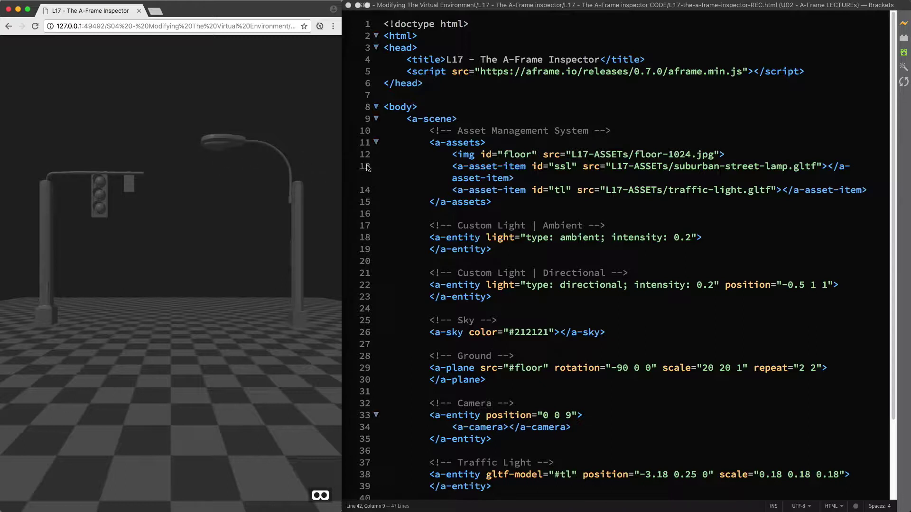
{"action": "left_click", "coordinate": [519, 99]}
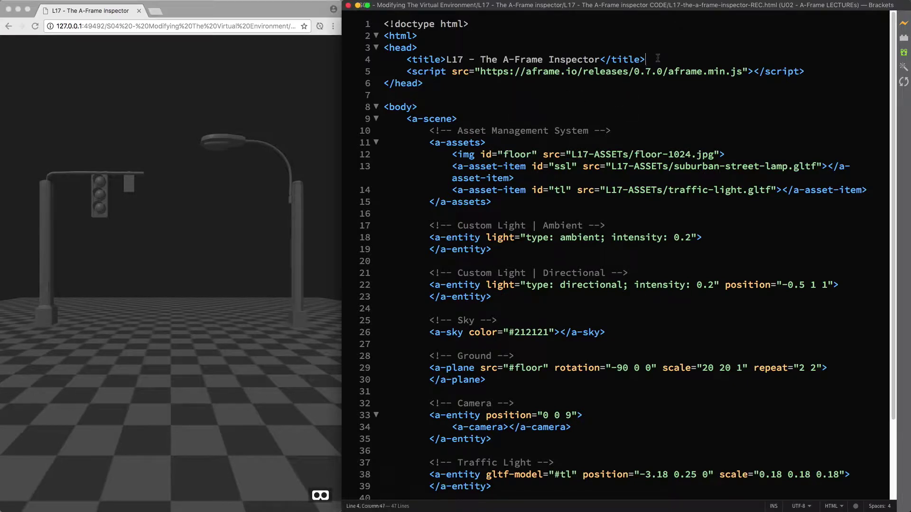
{"action": "key", "text": "Return"}
{"action": "type", "text": "<!-- Press \"CTRL + ALT + i\" to open the visual inspector -->"}
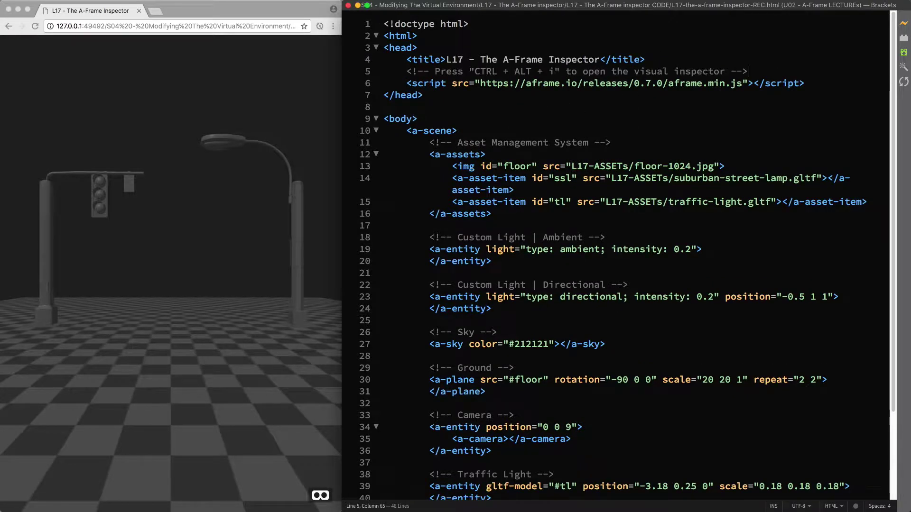
{"action": "left_click", "coordinate": [263, 246]}
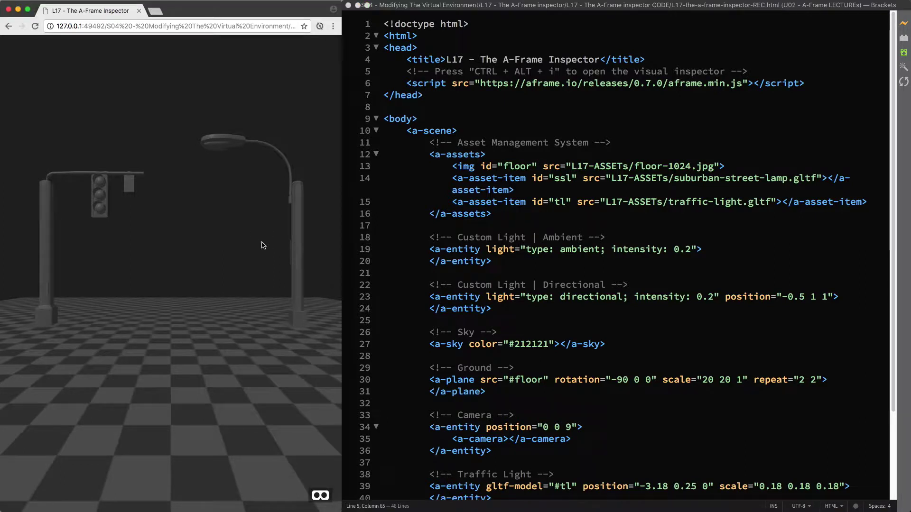
- Open the inspector with Ctrl+Alt+I, maximize Chrome, and orbit and zoom to face the scene front-on
{"action": "key", "text": "ctrl+alt+i"}
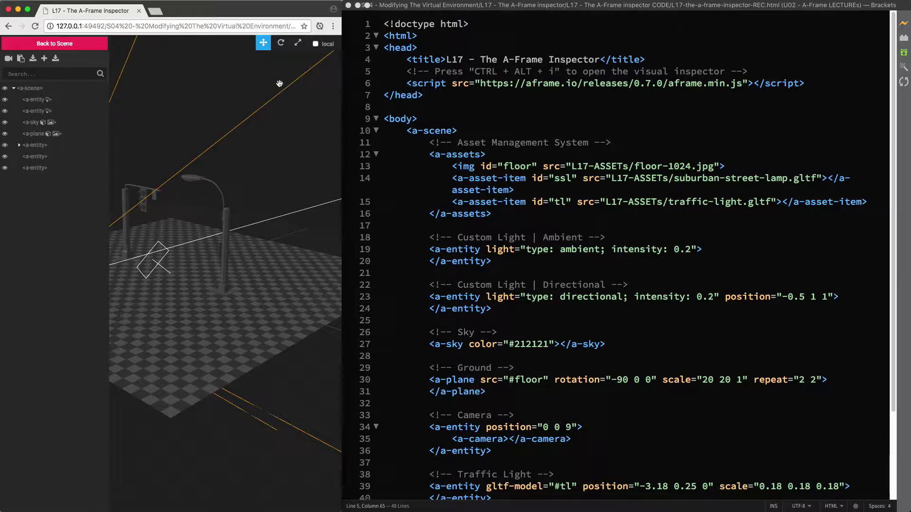
{"action": "double_click", "coordinate": [270, 14]}
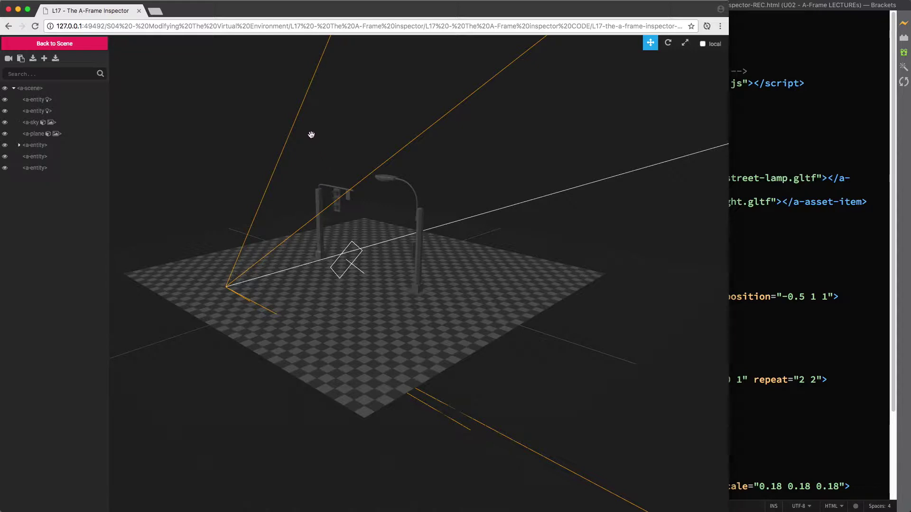
{"action": "left_click_drag", "start_coordinate": [310, 135], "coordinate": [380, 172]}
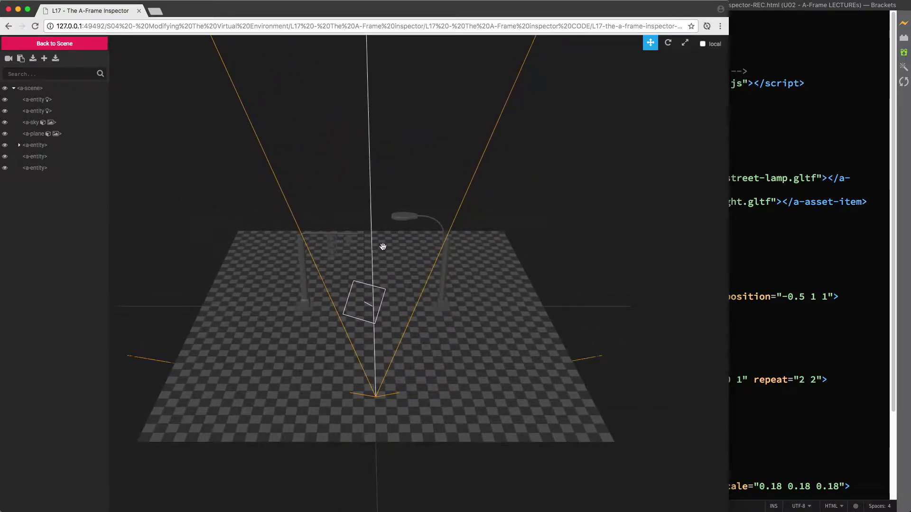
{"action": "scroll", "coordinate": [382, 246], "scroll_direction": "up", "scroll_amount": 5}
{"action": "scroll", "coordinate": [384, 247], "scroll_direction": "down", "scroll_amount": 5}
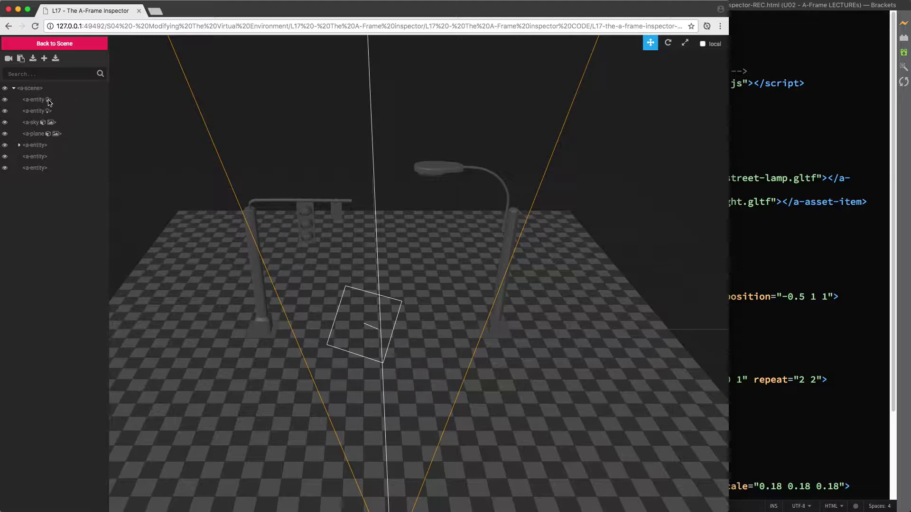
- Select the first entity to show the ambient light's 0.200 intensity, then bring Brackets back
{"action": "mouse_move", "coordinate": [49, 103]}
{"action": "left_click", "coordinate": [36, 101]}
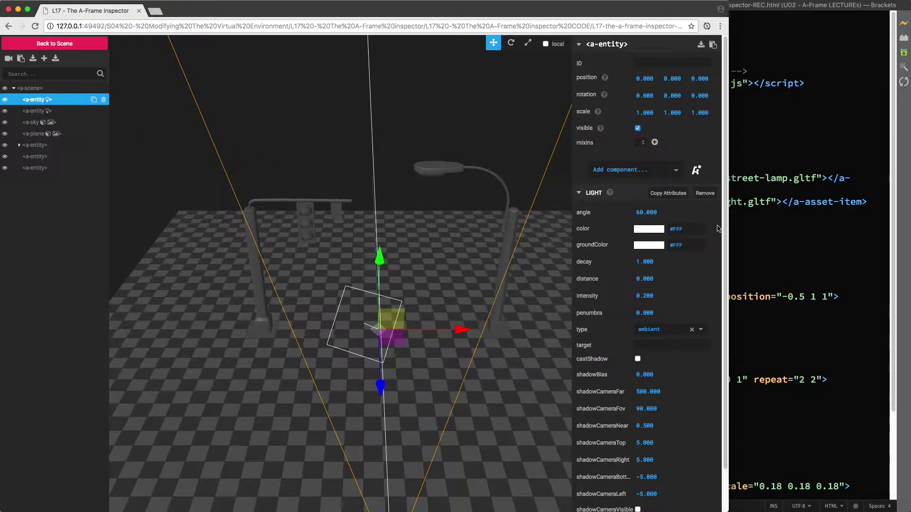
{"action": "left_click", "coordinate": [760, 235]}
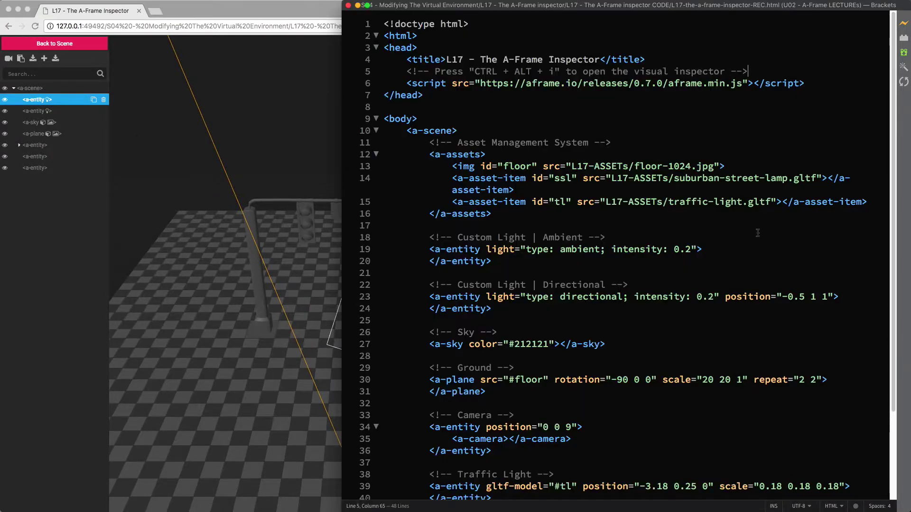
- Check the ambient light markup on line 19, then select the directional light in the inspector
{"action": "left_click", "coordinate": [431, 248]}
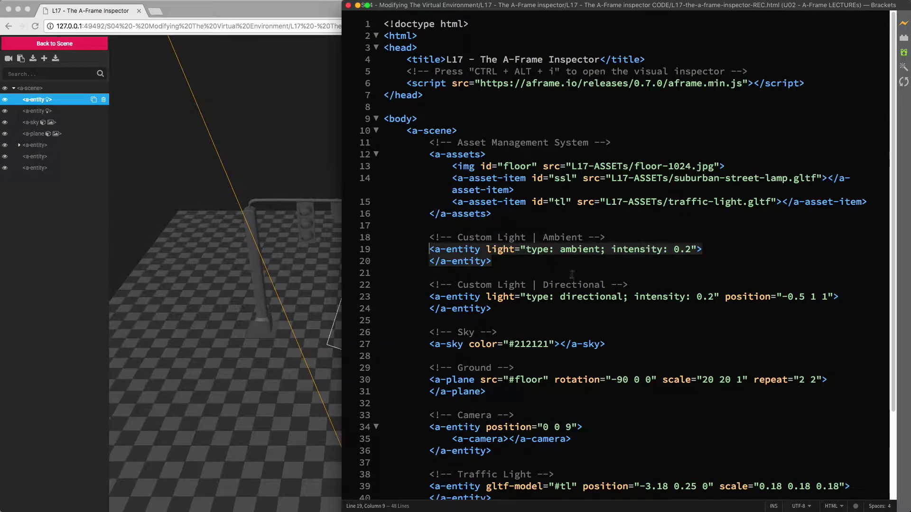
{"action": "left_click", "coordinate": [329, 272]}
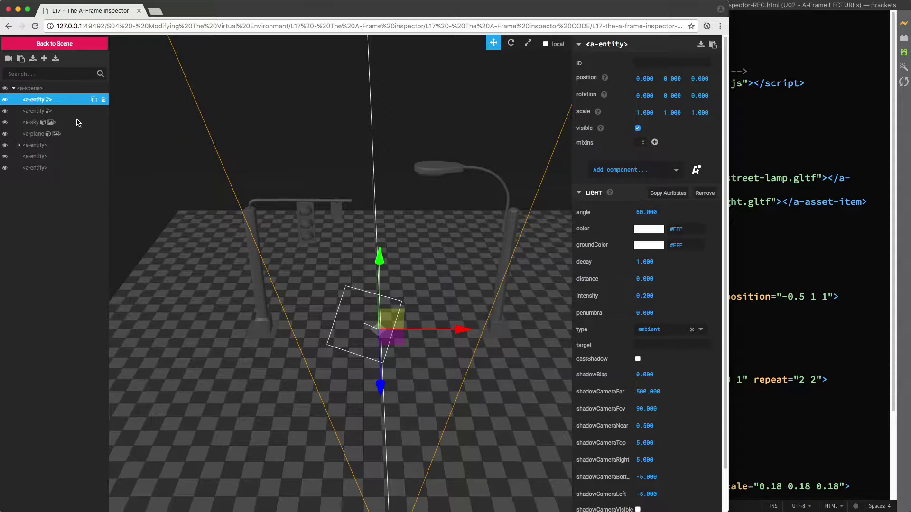
{"action": "left_click", "coordinate": [38, 112]}
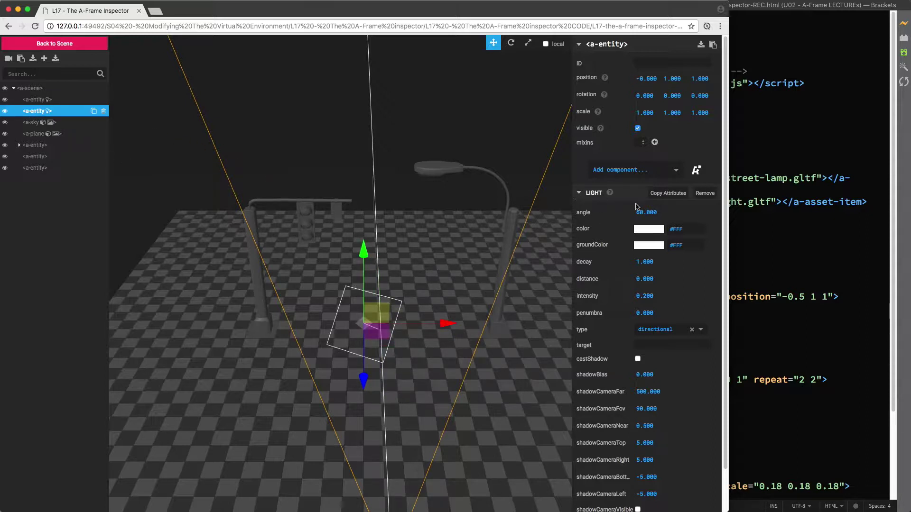
- Compare the directional light markup on line 23 with its inspector values
{"action": "left_click", "coordinate": [743, 224]}
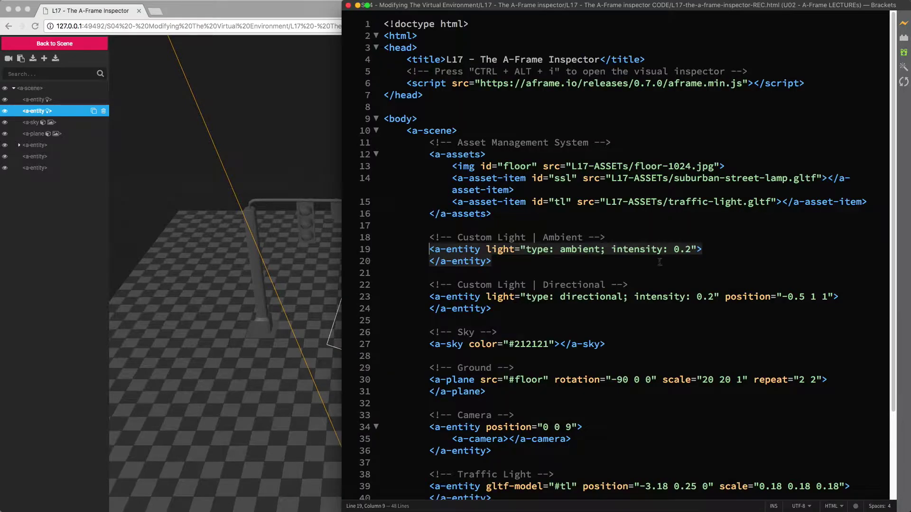
{"action": "left_click", "coordinate": [427, 298]}
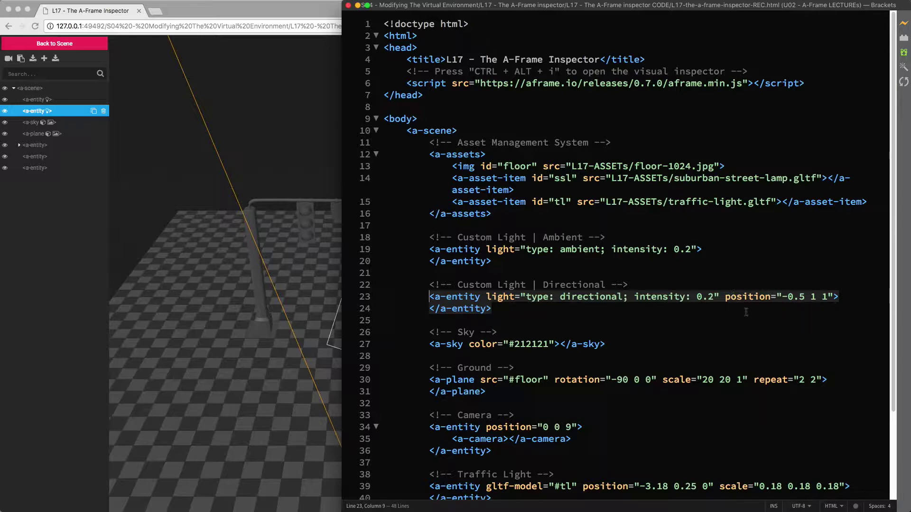
{"action": "left_click", "coordinate": [293, 148]}
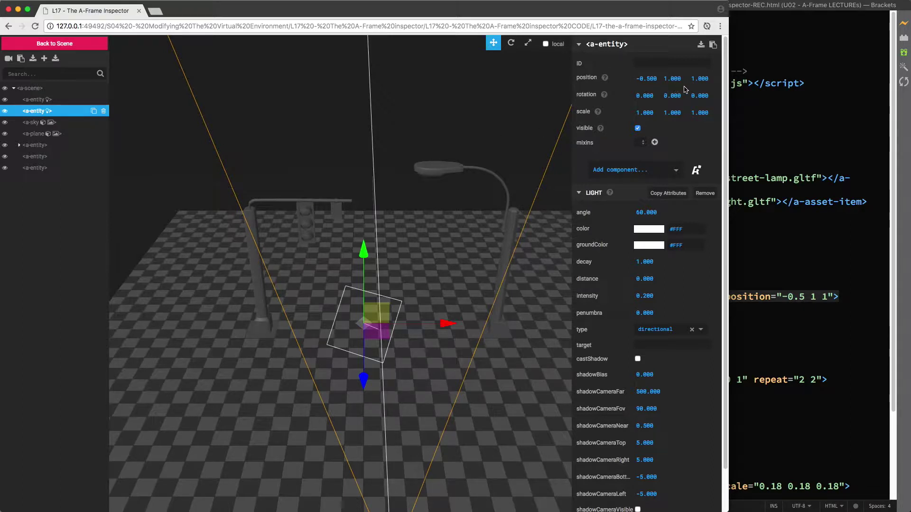
{"action": "left_click", "coordinate": [762, 213]}
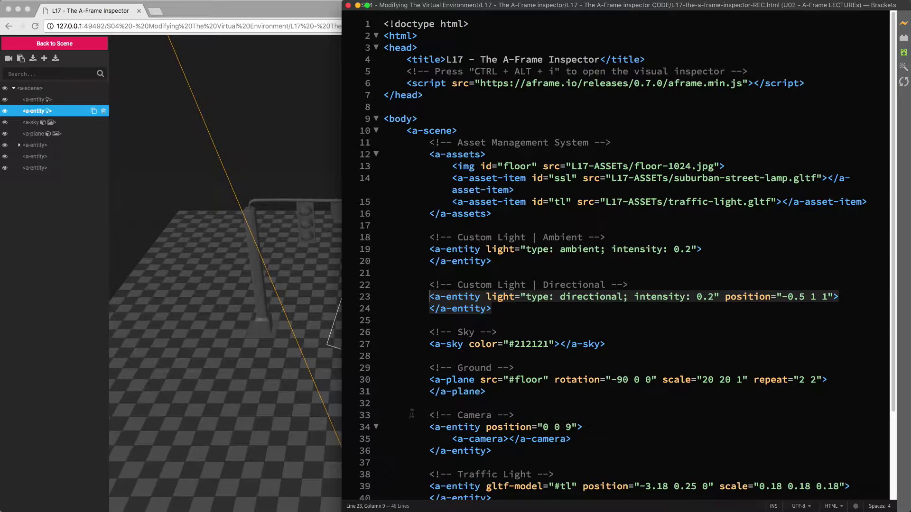
{"action": "scroll", "coordinate": [412, 383], "scroll_direction": "down", "scroll_amount": 3}
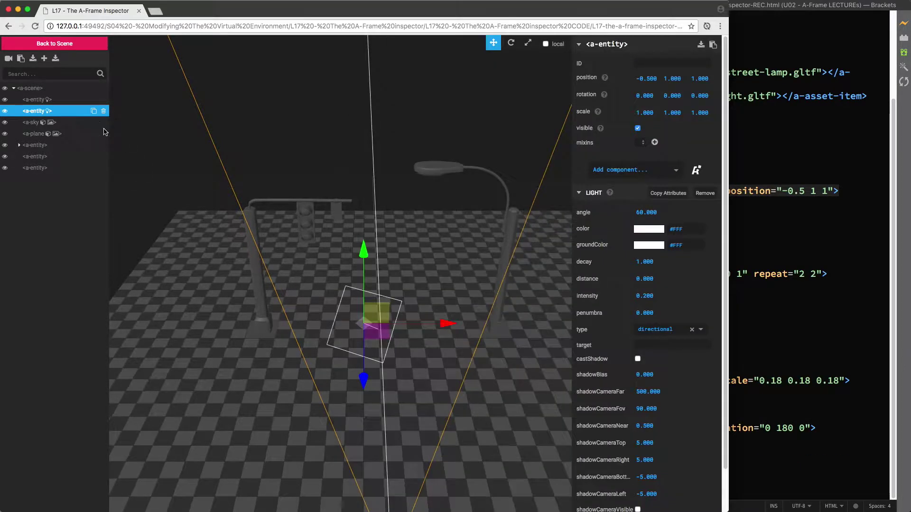
{"action": "left_click", "coordinate": [105, 131]}
- Inspect the sky entity and the ground plane's properties, then deselect the plane
{"action": "left_click", "coordinate": [35, 125]}
{"action": "left_click", "coordinate": [35, 135]}
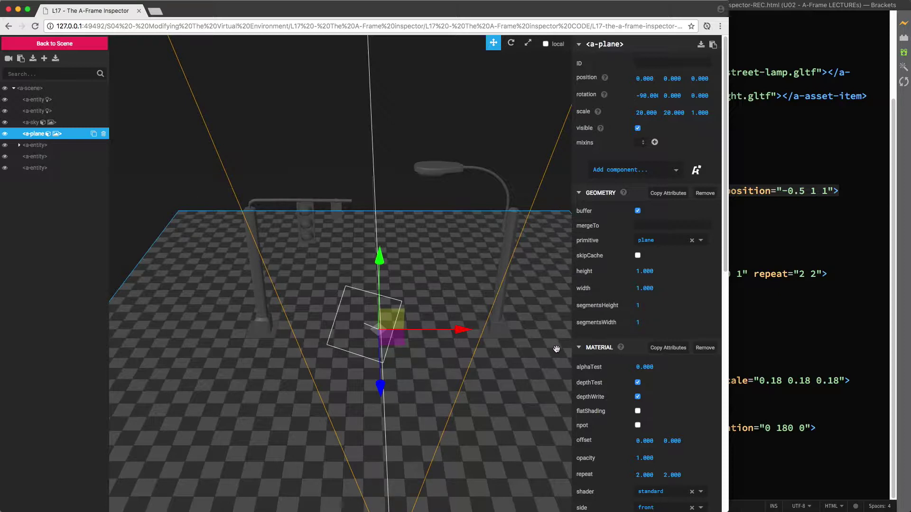
{"action": "left_click", "coordinate": [394, 117]}
- Select the street lamp and traffic light in the viewport, ending with the lamp at 4 2.925 0
{"action": "scroll", "coordinate": [394, 116], "scroll_direction": "down", "scroll_amount": 5}
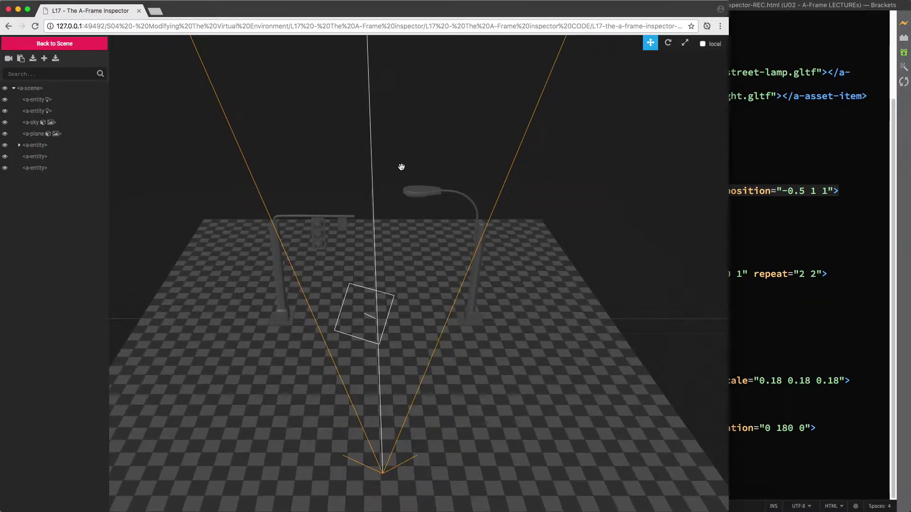
{"action": "left_click", "coordinate": [415, 194]}
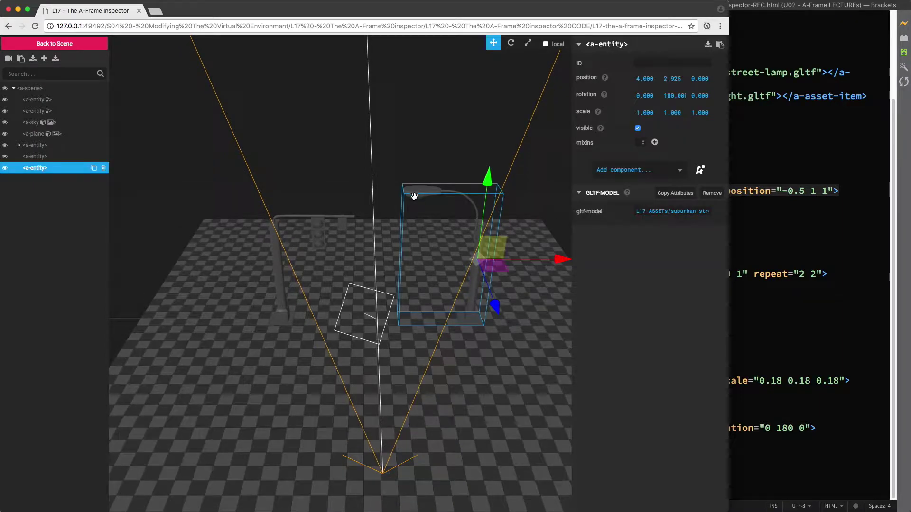
{"action": "left_click", "coordinate": [318, 229]}
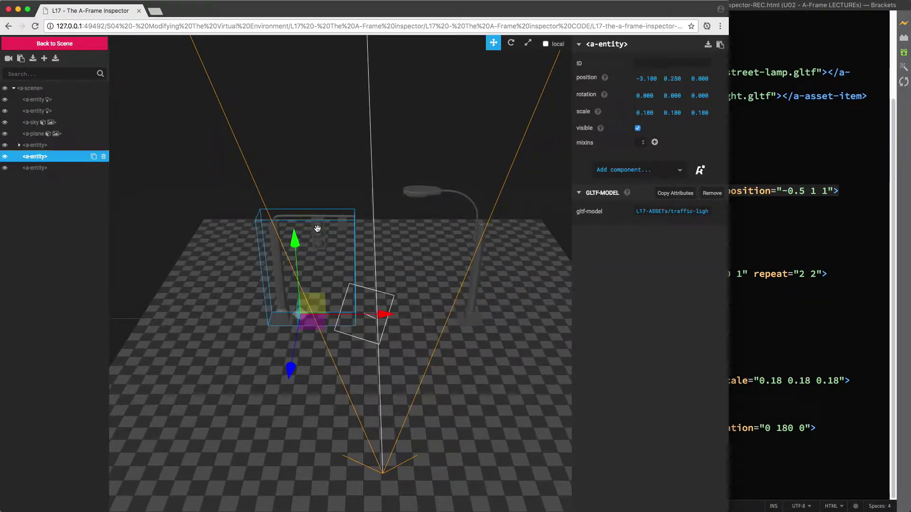
{"action": "scroll", "coordinate": [412, 121], "scroll_direction": "down", "scroll_amount": 5}
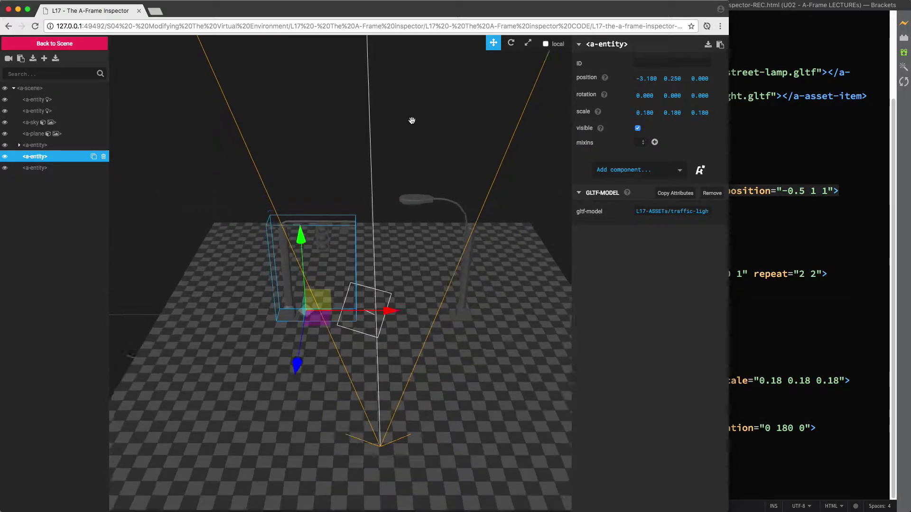
{"action": "left_click", "coordinate": [402, 126]}
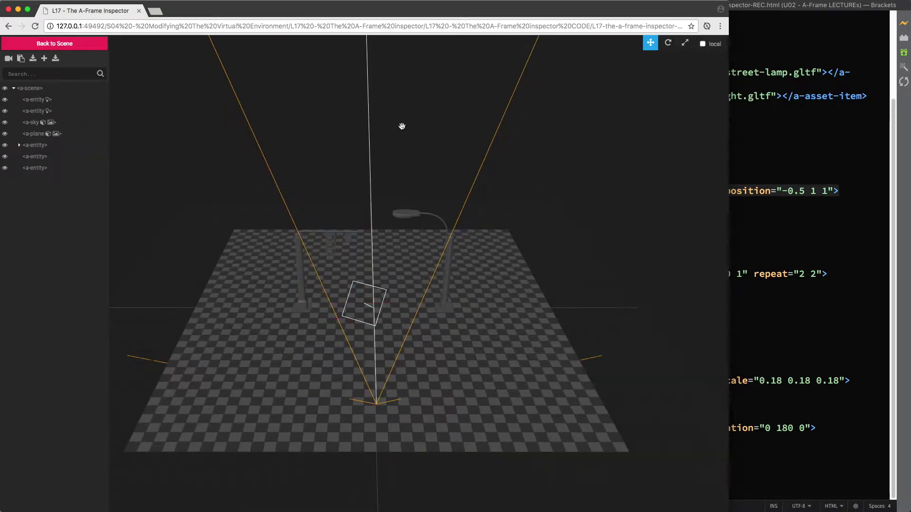
{"action": "left_click", "coordinate": [412, 212]}
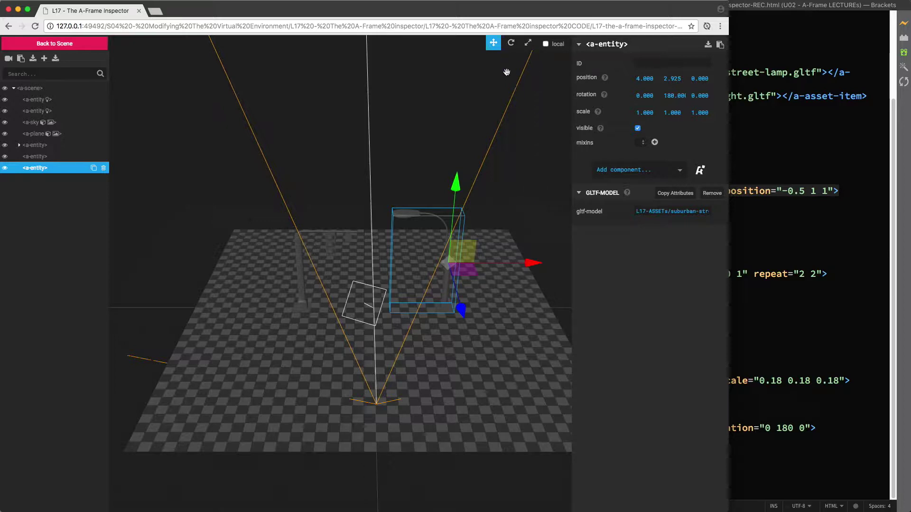
- Orbit and zoom the editor camera around the street lamp for a closer, lower angle
{"action": "left_click_drag", "start_coordinate": [534, 179], "coordinate": [382, 218]}
{"action": "left_click_drag", "start_coordinate": [473, 269], "coordinate": [422, 264]}
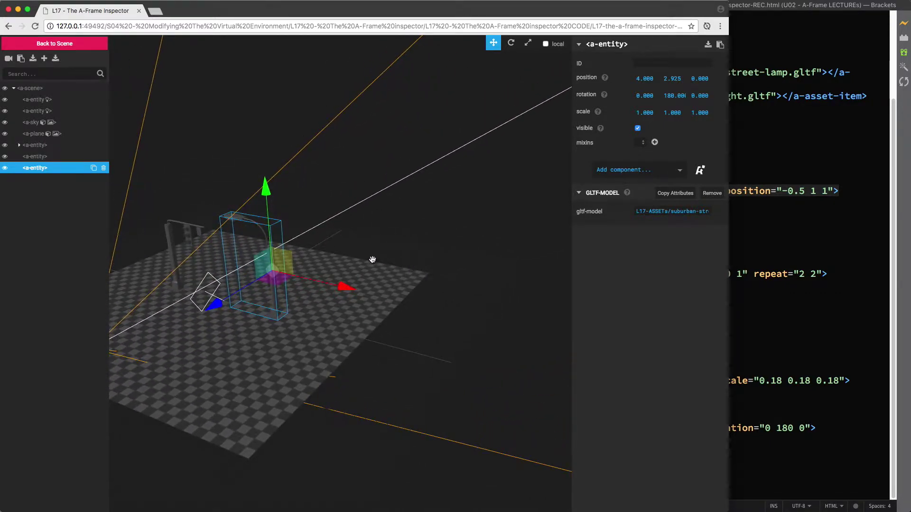
{"action": "left_click_drag", "start_coordinate": [349, 254], "coordinate": [385, 266]}
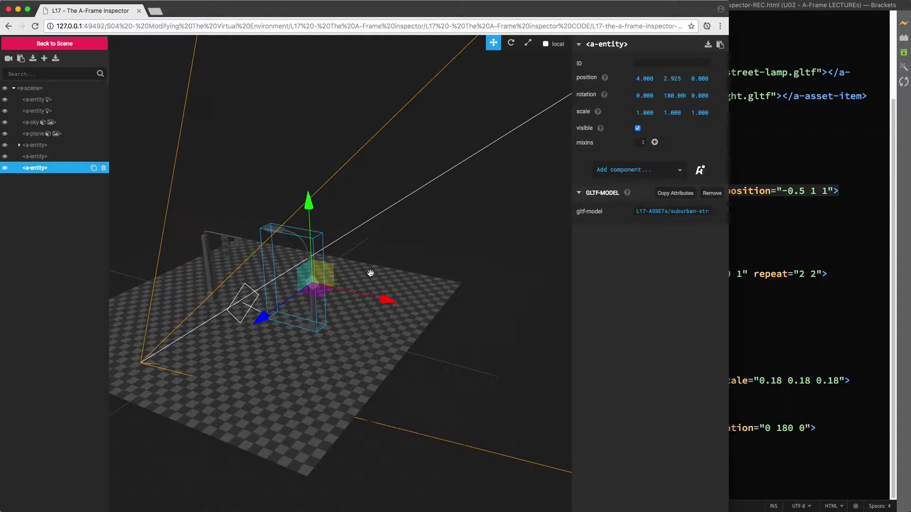
{"action": "scroll", "coordinate": [371, 270], "scroll_direction": "up", "scroll_amount": 3}
{"action": "scroll", "coordinate": [371, 273], "scroll_direction": "up", "scroll_amount": 2}
{"action": "left_click_drag", "start_coordinate": [350, 277], "coordinate": [392, 287]}
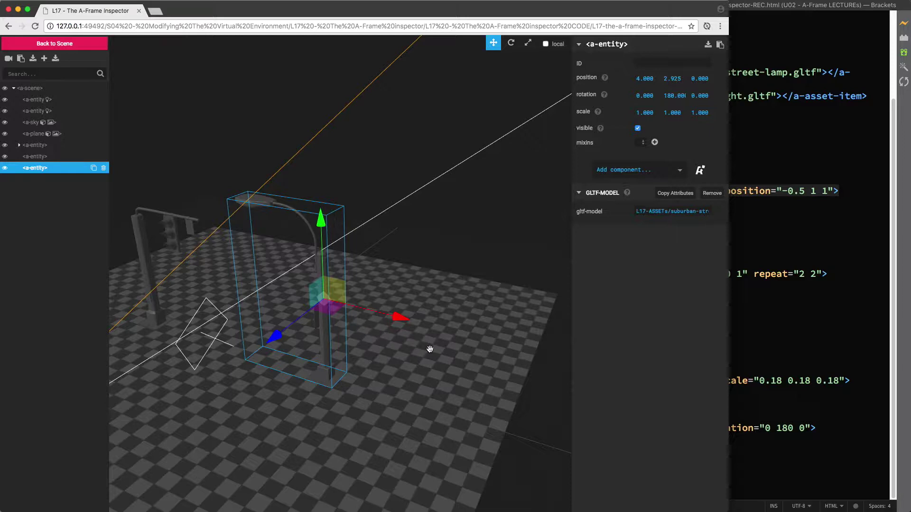
- Drag the street lamp along X and across the ground to about 6.1, 2.9, 7.0
{"action": "left_click", "coordinate": [396, 318]}
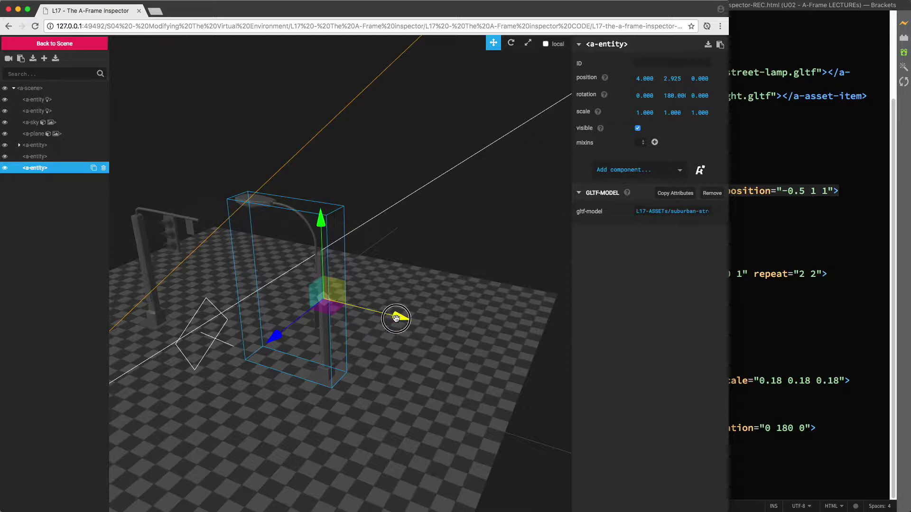
{"action": "left_click_drag", "start_coordinate": [396, 318], "coordinate": [416, 319]}
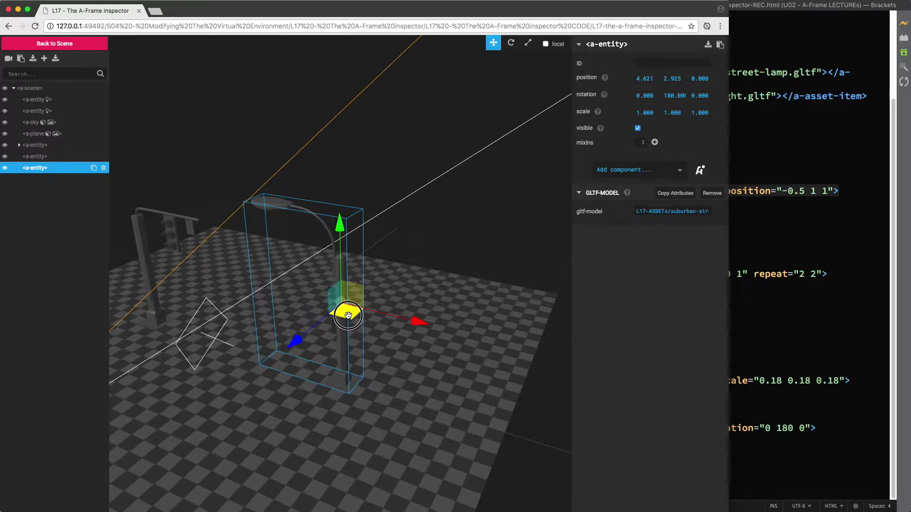
{"action": "left_click_drag", "start_coordinate": [346, 310], "coordinate": [320, 367]}
{"action": "right_click_drag", "start_coordinate": [404, 353], "coordinate": [474, 268]}
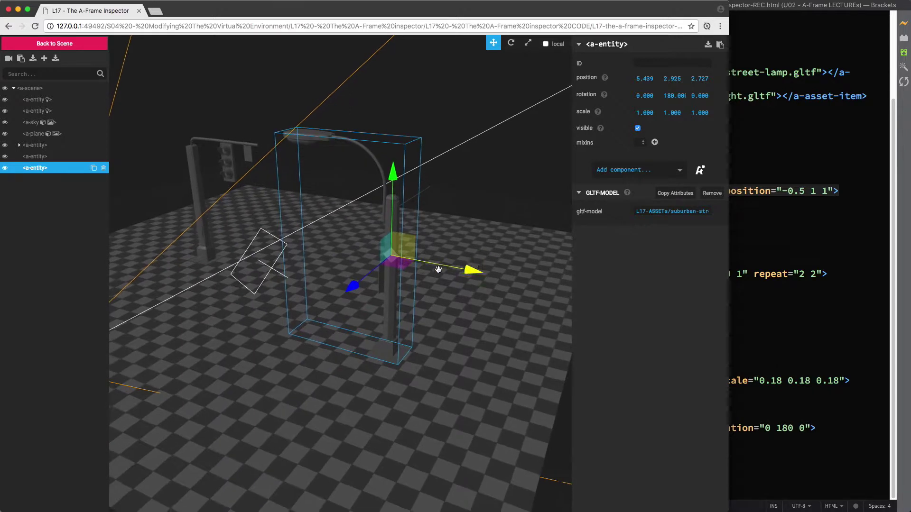
{"action": "left_click_drag", "start_coordinate": [394, 263], "coordinate": [426, 333]}
{"action": "scroll", "coordinate": [412, 398], "scroll_direction": "up", "scroll_amount": 3}
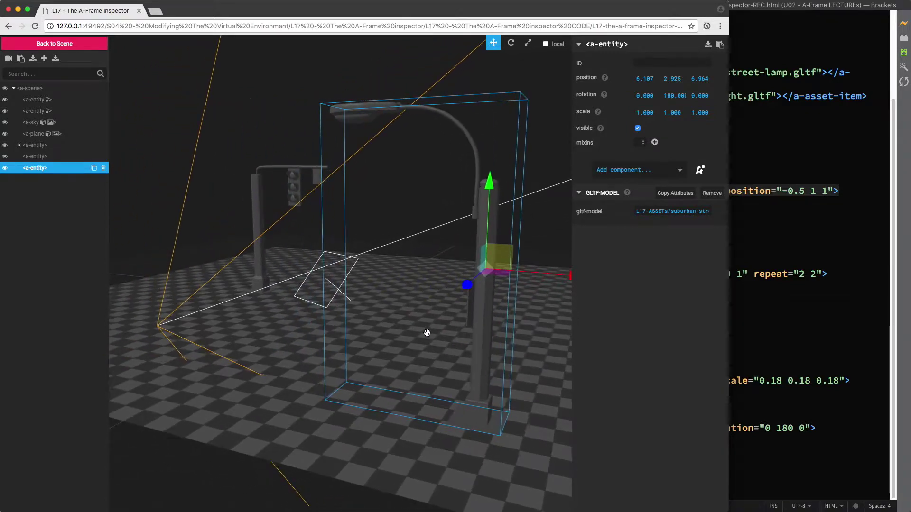
{"action": "scroll", "coordinate": [426, 333], "scroll_direction": "down", "scroll_amount": 5}
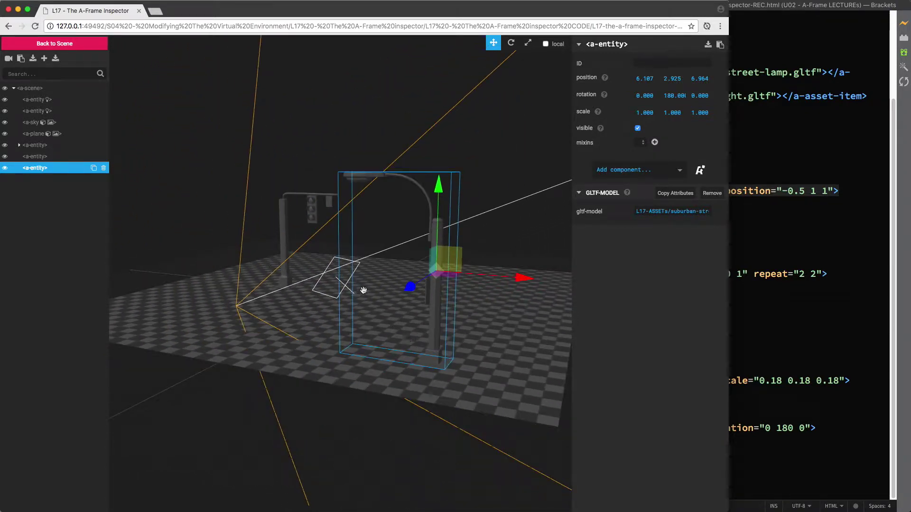
- Move the traffic light to about -6.219, 0.250, 6.548 at the front left
{"action": "double_click", "coordinate": [283, 206]}
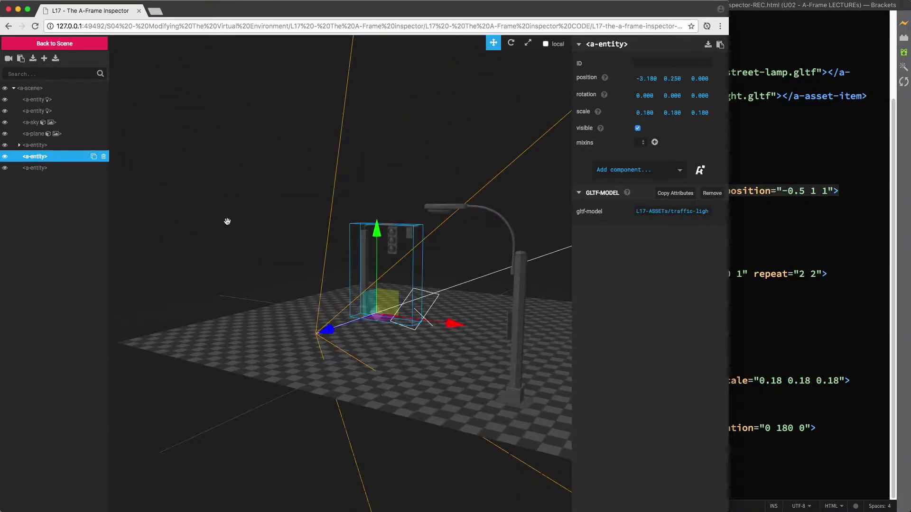
{"action": "left_click_drag", "start_coordinate": [379, 317], "coordinate": [229, 343]}
{"action": "double_click", "coordinate": [225, 251]}
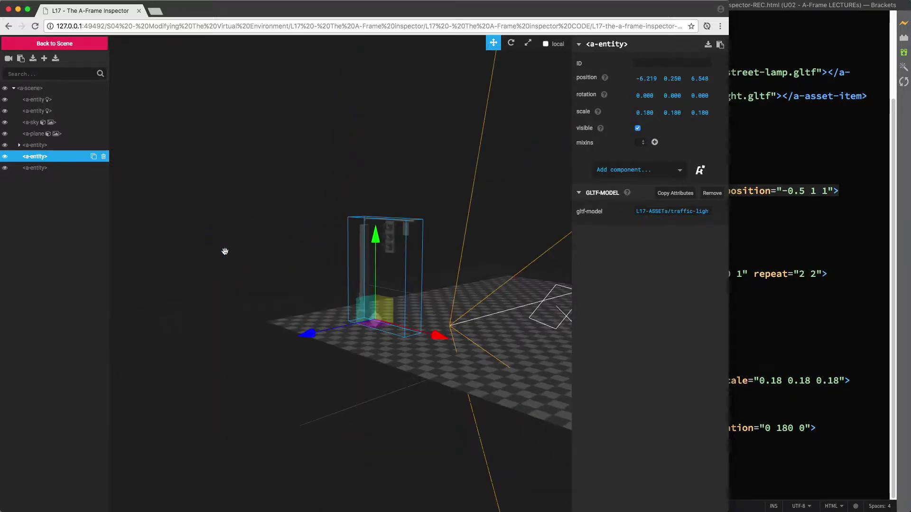
{"action": "left_click_drag", "start_coordinate": [212, 263], "coordinate": [327, 301]}
- Switch to the Rotate gizmo and turn the traffic light about its vertical axis
{"action": "scroll", "coordinate": [344, 286], "scroll_direction": "up", "scroll_amount": 5}
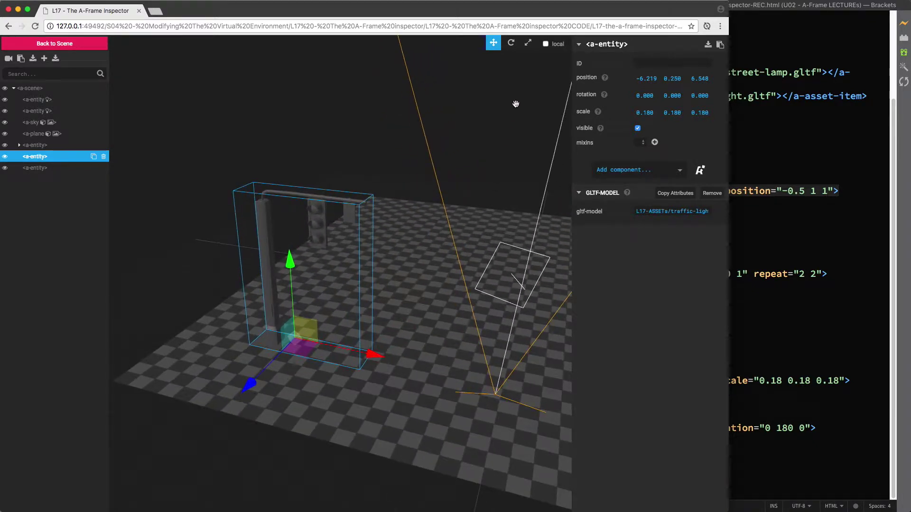
{"action": "left_click", "coordinate": [511, 43]}
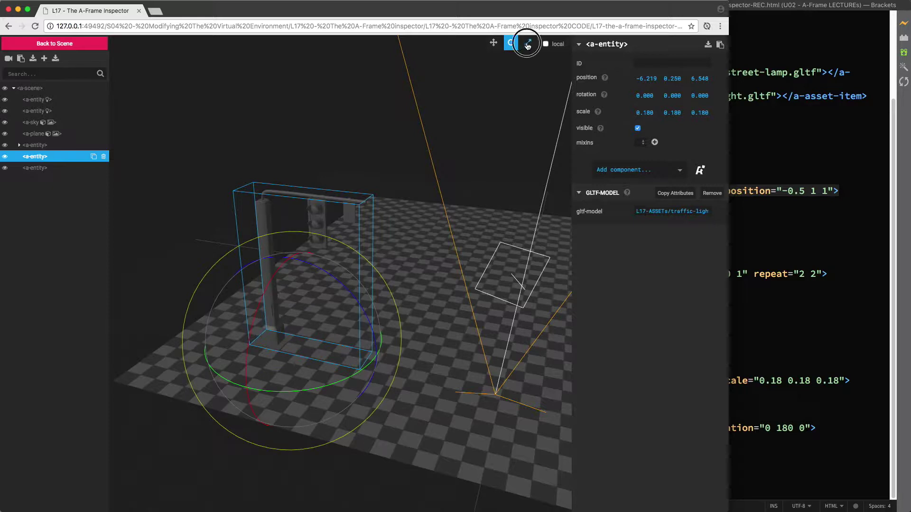
{"action": "left_click", "coordinate": [528, 45]}
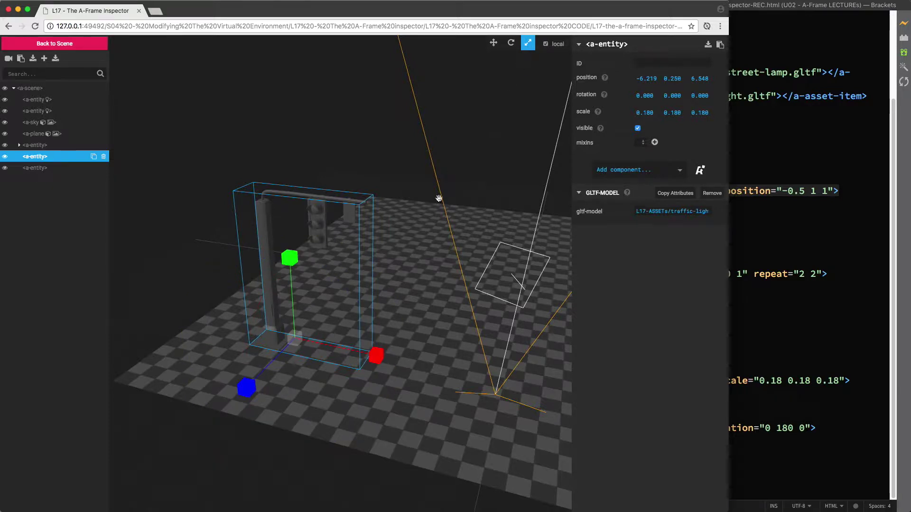
{"action": "right_click_drag", "start_coordinate": [401, 254], "coordinate": [421, 219]}
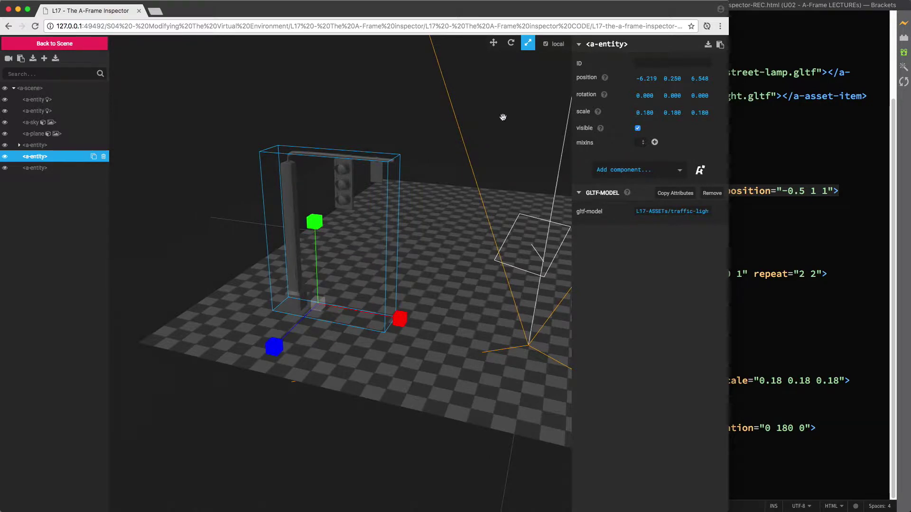
{"action": "left_click", "coordinate": [511, 44]}
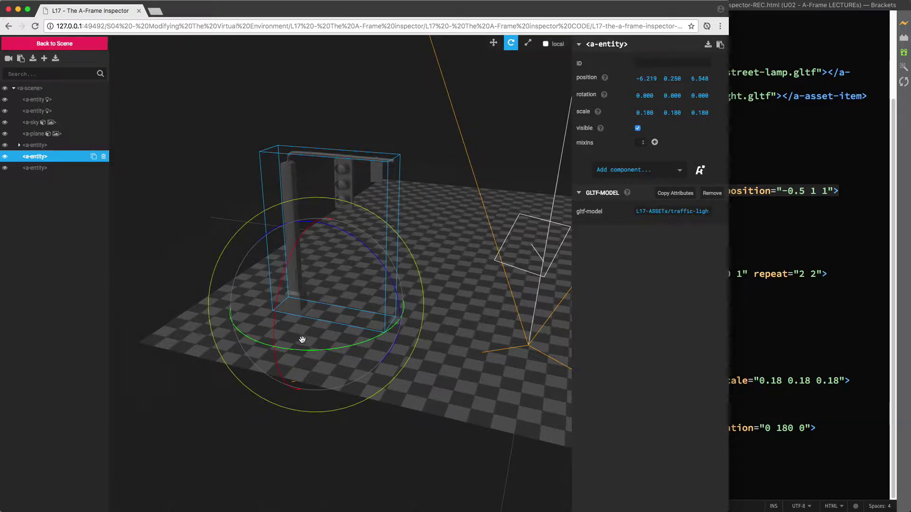
{"action": "left_click_drag", "start_coordinate": [300, 347], "coordinate": [362, 350]}
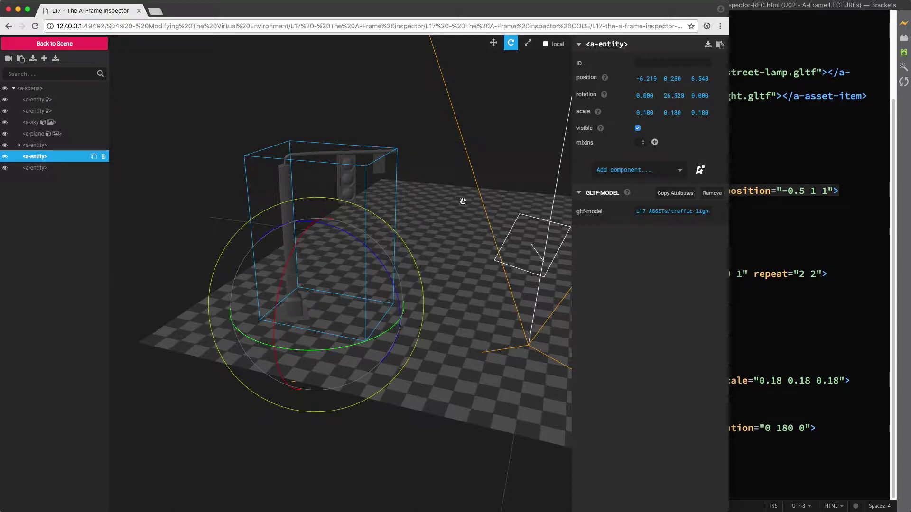
- Enable local rotation and tilt the traffic light to roughly 37.2, 32.6, 0
{"action": "left_click", "coordinate": [546, 43]}
{"action": "left_click_drag", "start_coordinate": [325, 280], "coordinate": [332, 354]}
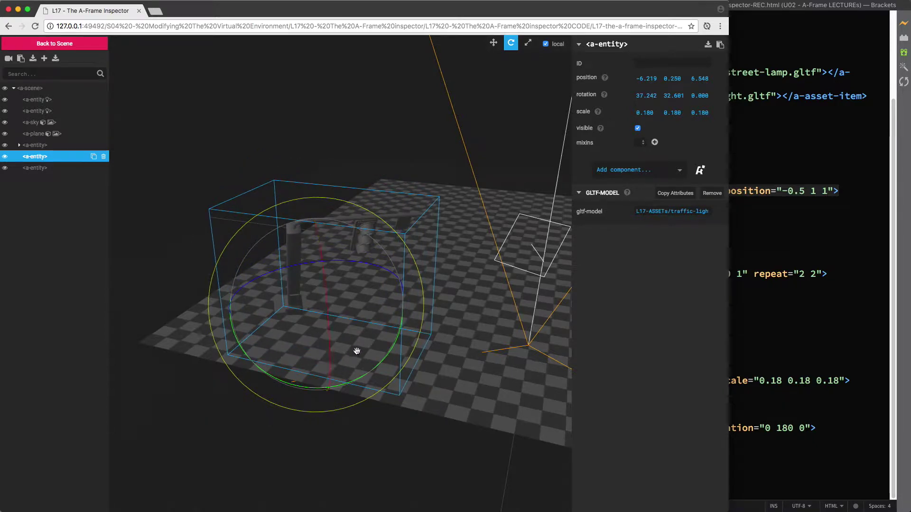
{"action": "left_click", "coordinate": [317, 116]}
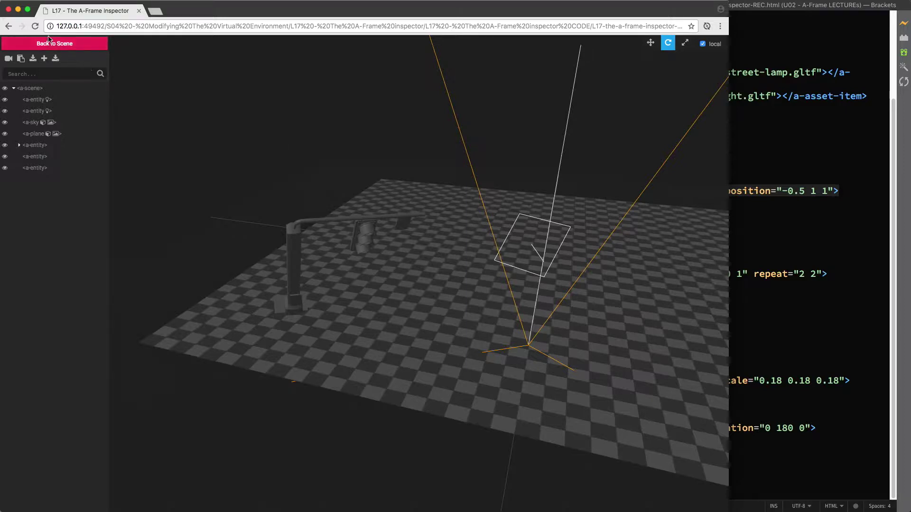
- Reload the page to discard edits, reopen the inspector with Ctrl+Alt+I, and reframe the lamp and traffic light
{"action": "left_click", "coordinate": [36, 26]}
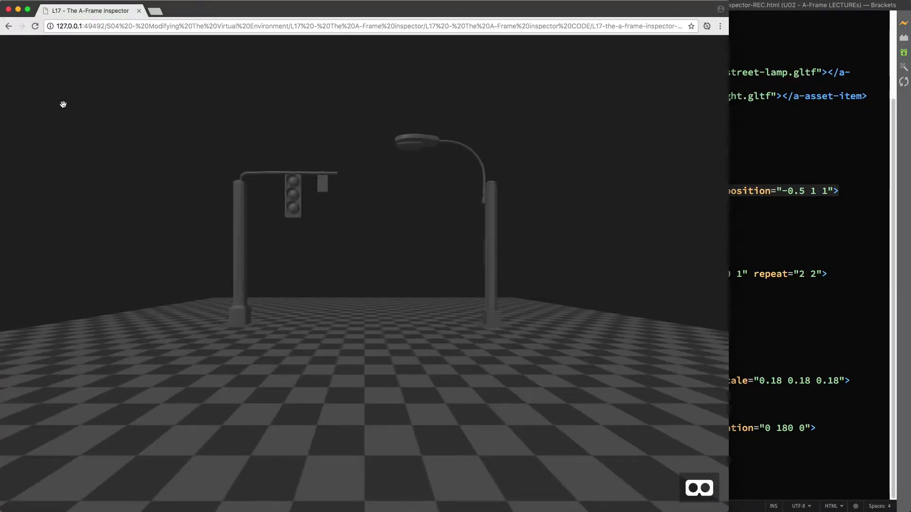
{"action": "key", "text": "ctrl+alt+i"}
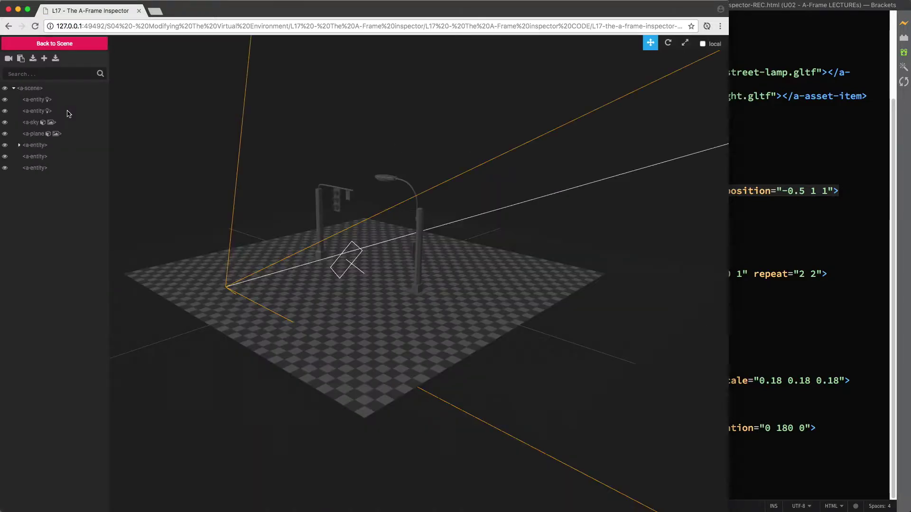
{"action": "left_click_drag", "start_coordinate": [147, 181], "coordinate": [223, 200]}
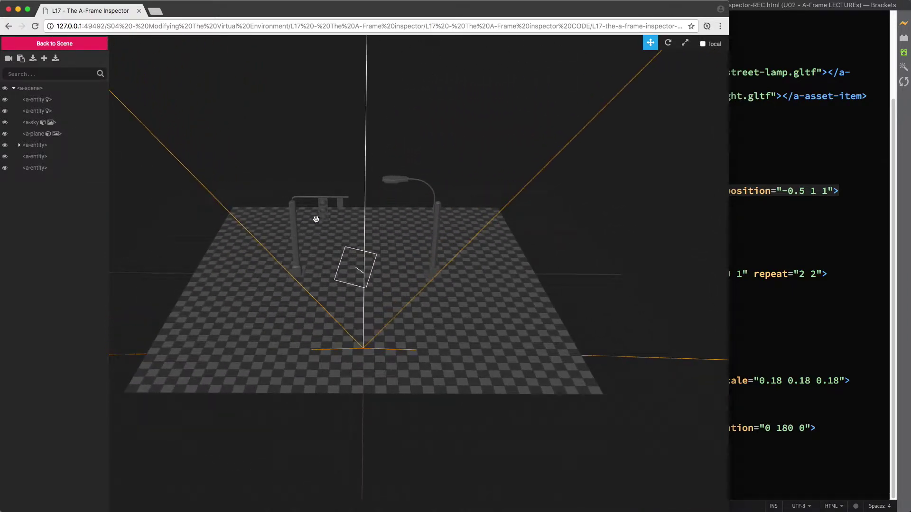
{"action": "scroll", "coordinate": [372, 204], "scroll_direction": "up", "scroll_amount": 5}
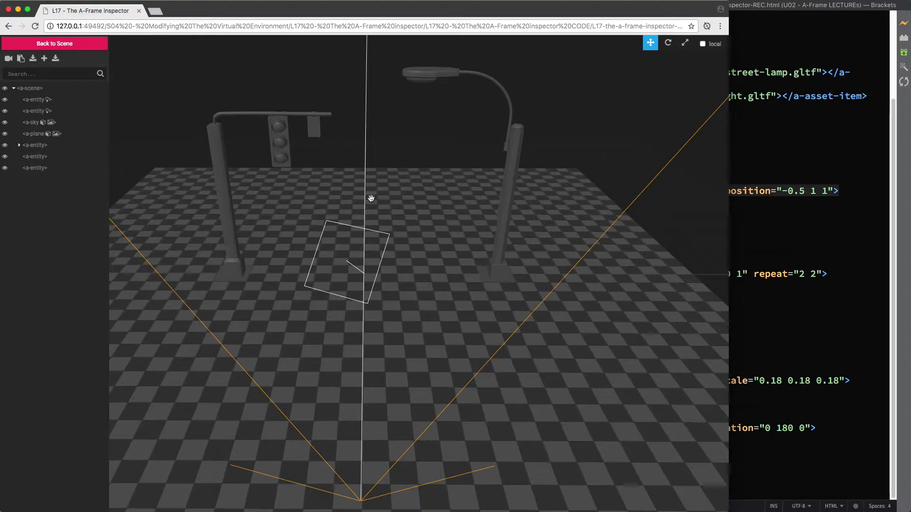
{"action": "left_click_drag", "start_coordinate": [371, 198], "coordinate": [368, 234]}
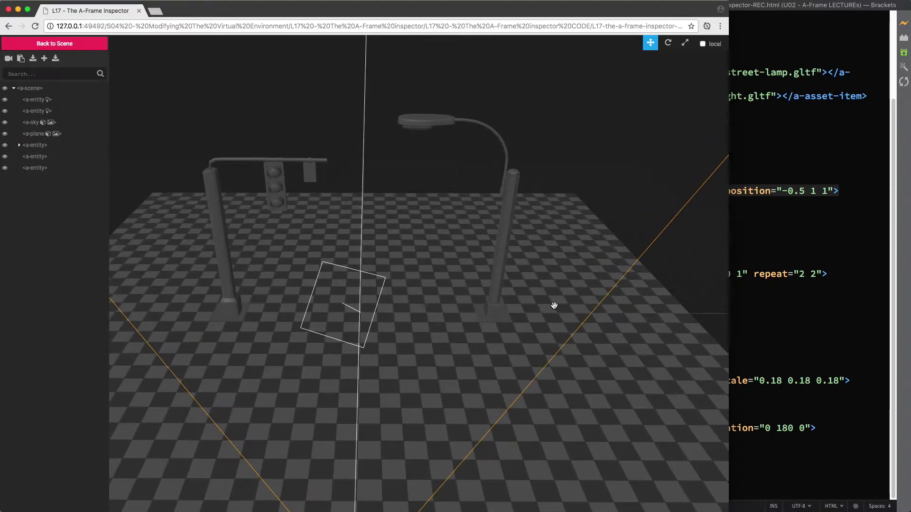
{"action": "left_click", "coordinate": [754, 344]}
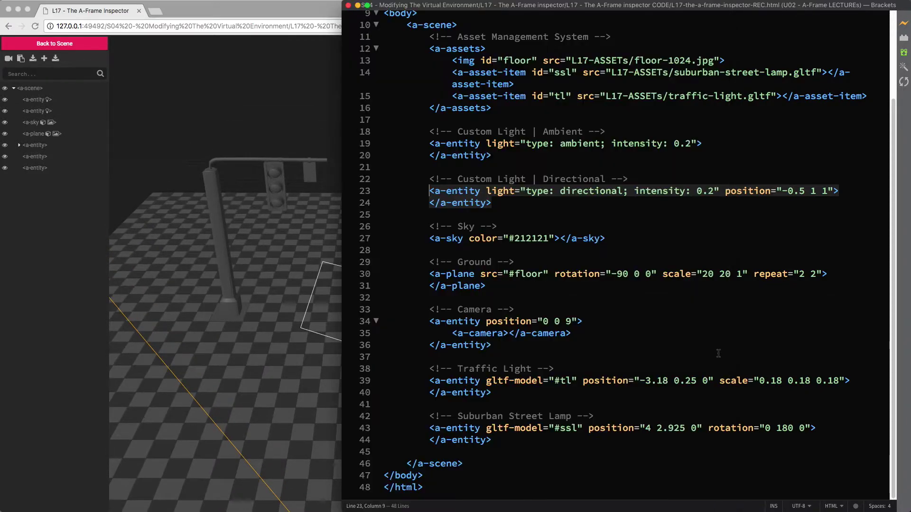
- Insert a '<!-- Red Light -->' comment and blank line after line 40, then return to Chrome
{"action": "left_click", "coordinate": [508, 398]}
{"action": "key", "text": "Return"}
{"action": "type", "text": "<!-- "}
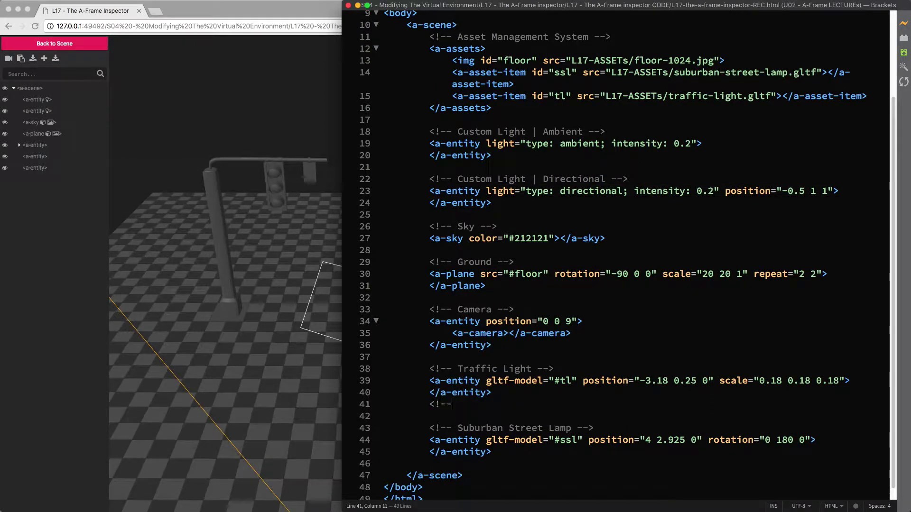
{"action": "type", "text": "Red Light -->"}
{"action": "key", "text": "Return"}
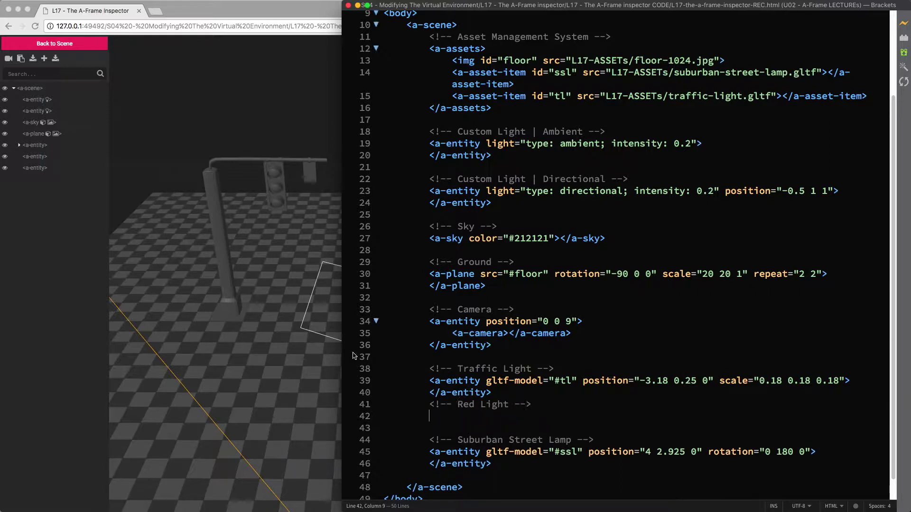
{"action": "left_click", "coordinate": [262, 288]}
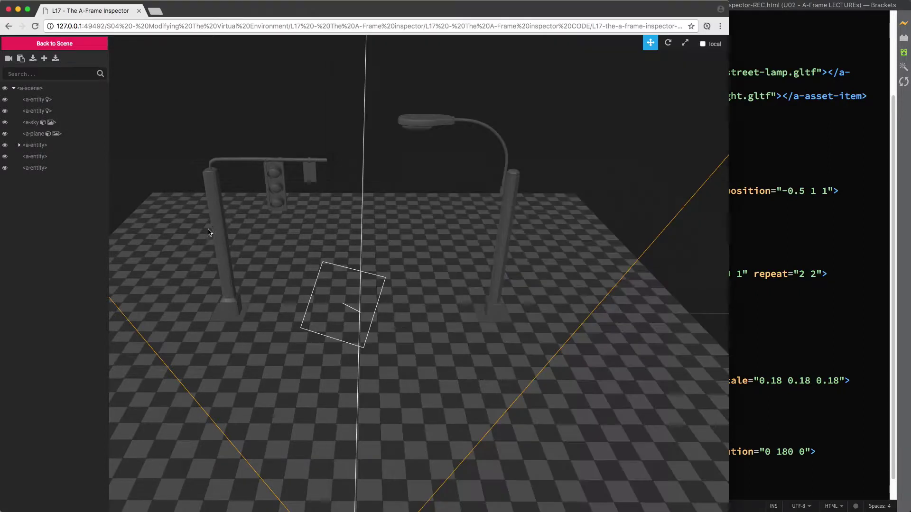
- Add a new empty entity and give it the ID red-light
{"action": "left_click", "coordinate": [45, 58]}
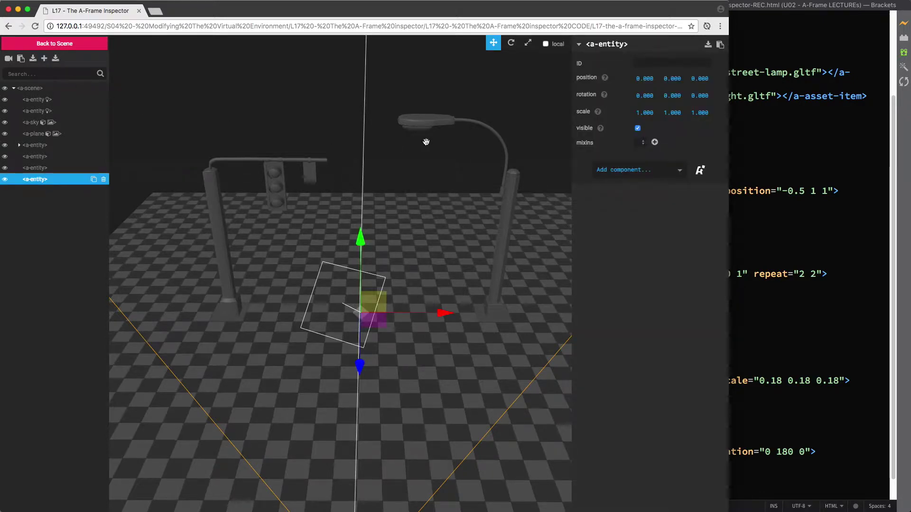
{"action": "left_click", "coordinate": [650, 63]}
{"action": "type", "text": "red-light"}
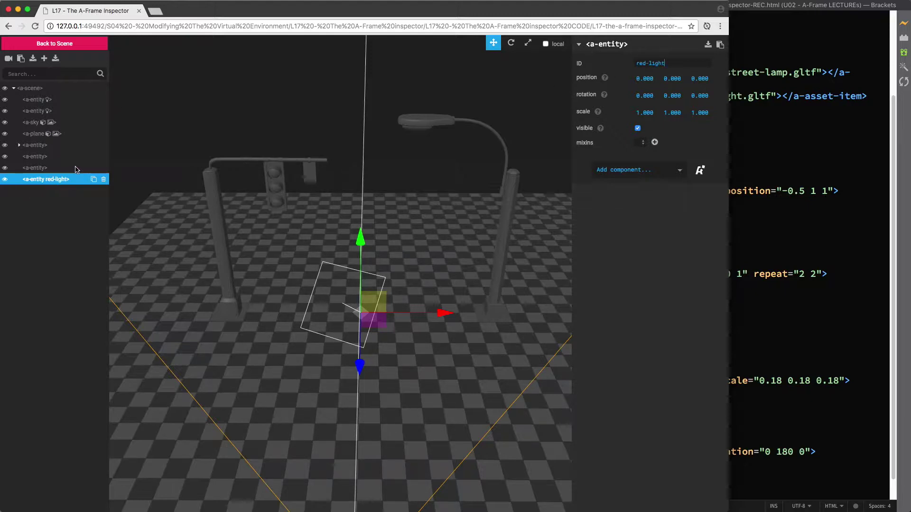
- Add a light component to red-light as a point light coloured #CC0000
{"action": "left_click", "coordinate": [658, 169]}
{"action": "scroll", "coordinate": [653, 201], "scroll_direction": "down", "scroll_amount": 5}
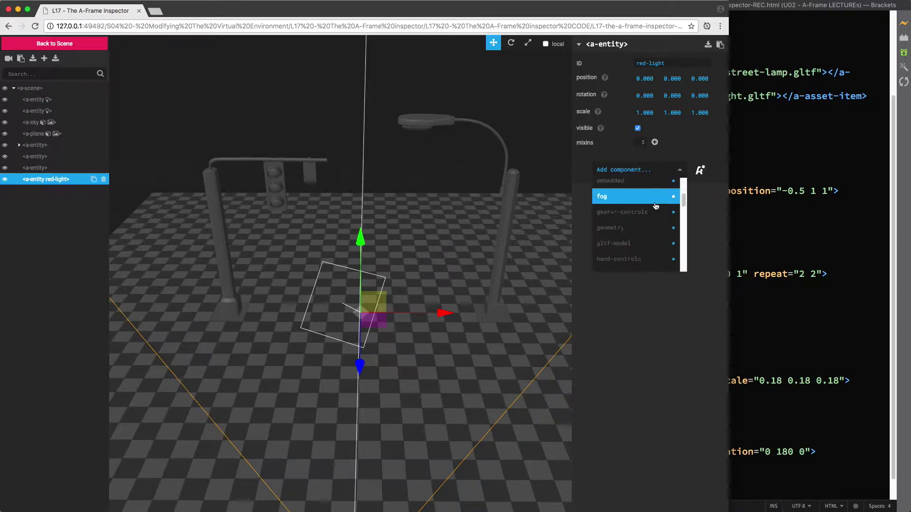
{"action": "scroll", "coordinate": [645, 216], "scroll_direction": "down", "scroll_amount": 2}
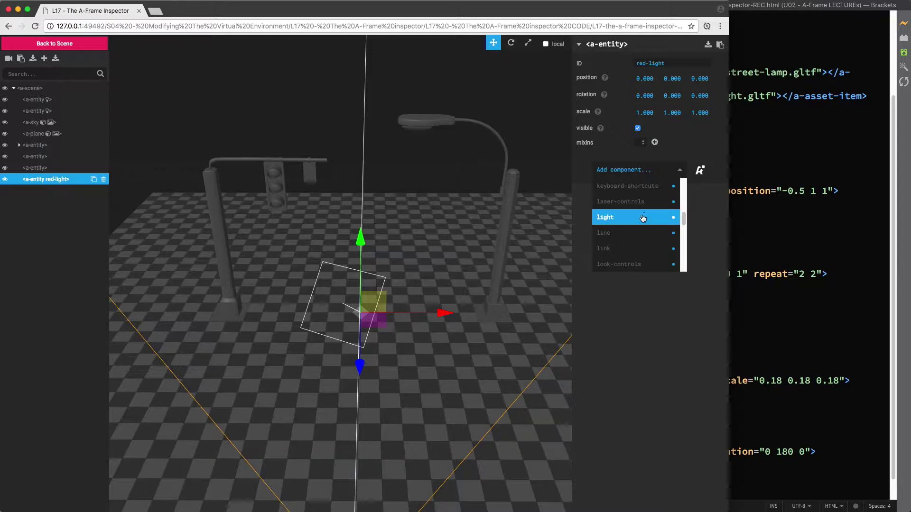
{"action": "left_click", "coordinate": [648, 218]}
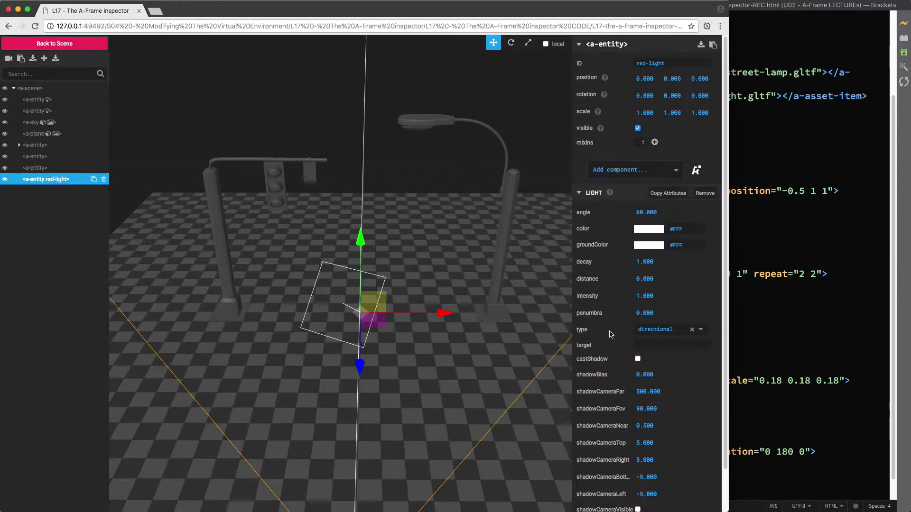
{"action": "left_click", "coordinate": [645, 333]}
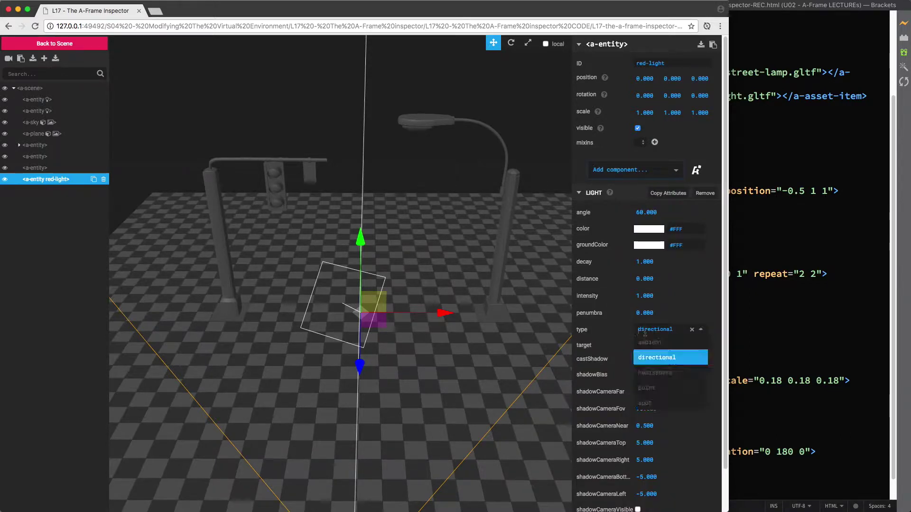
{"action": "left_click", "coordinate": [648, 389]}
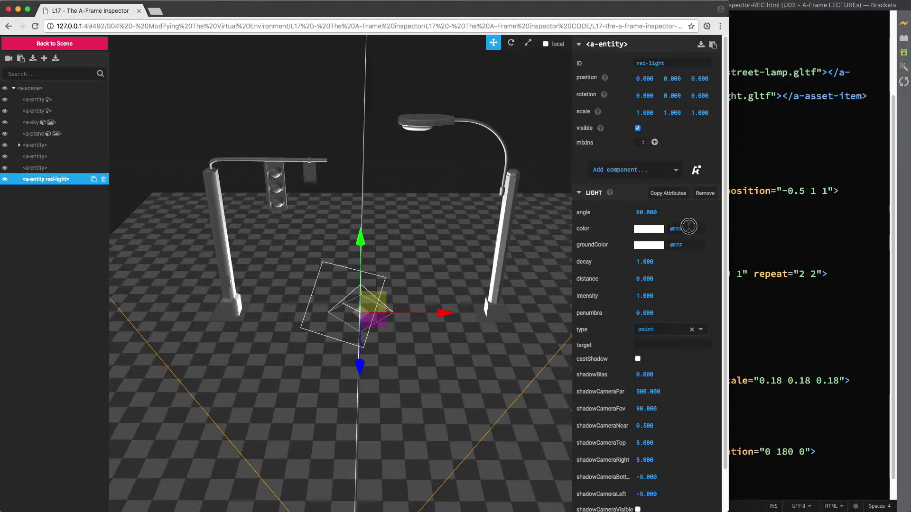
{"action": "type", "text": "#CC0000"}
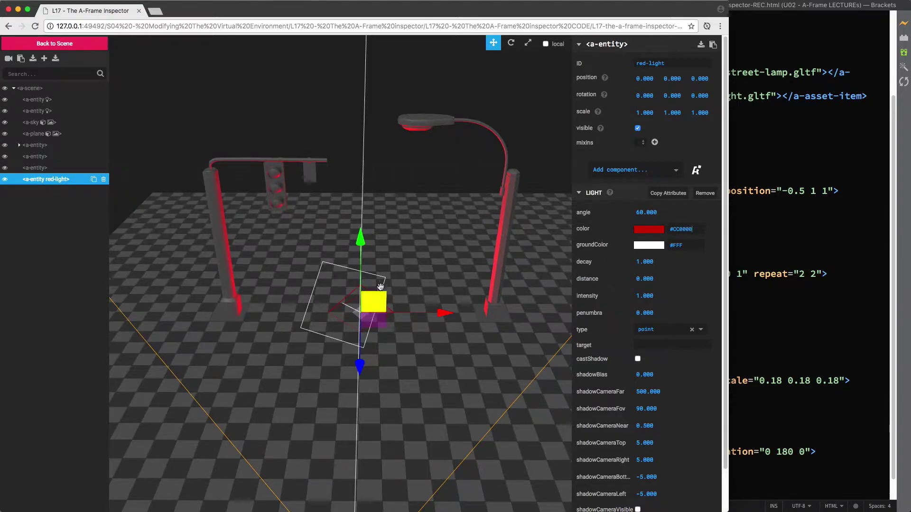
- Move the red light beside the traffic light (-2.235 3.723 0.472), intensity 1.510, distance 4.520
{"action": "left_click_drag", "start_coordinate": [377, 299], "coordinate": [278, 179]}
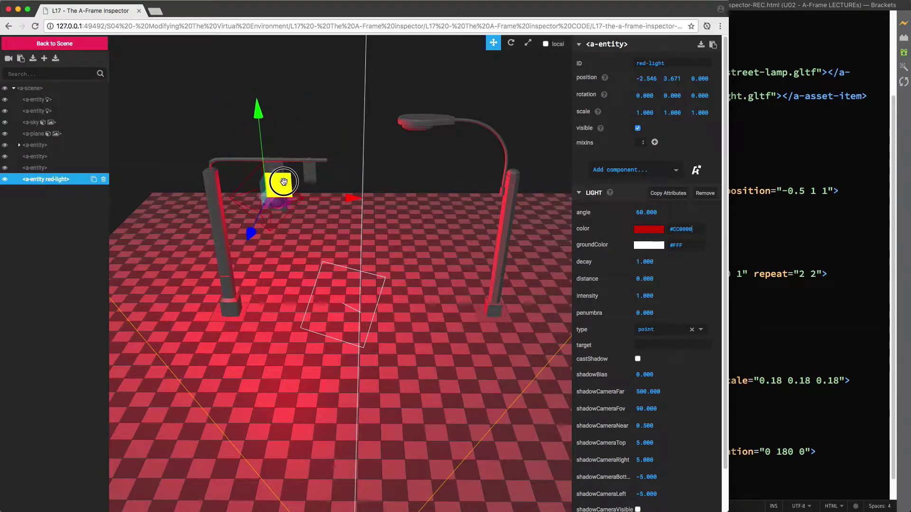
{"action": "left_click_drag", "start_coordinate": [258, 226], "coordinate": [243, 251]}
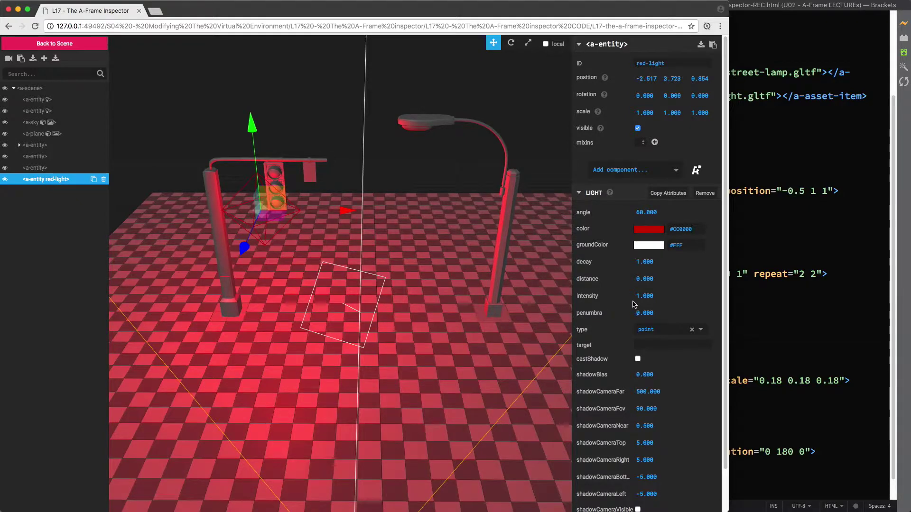
{"action": "left_click_drag", "start_coordinate": [639, 296], "coordinate": [858, 277]}
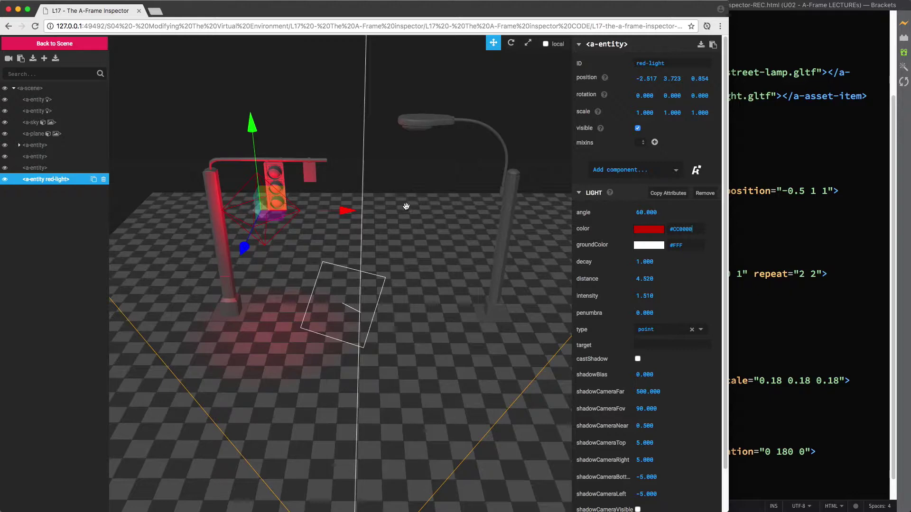
{"action": "left_click_drag", "start_coordinate": [386, 163], "coordinate": [381, 254]}
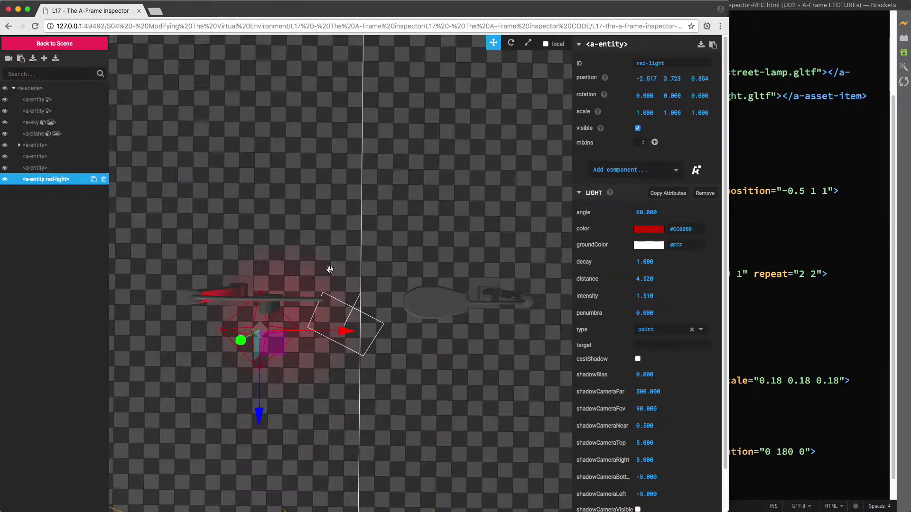
{"action": "right_click_drag", "start_coordinate": [331, 260], "coordinate": [387, 241]}
{"action": "scroll", "coordinate": [387, 240], "scroll_direction": "up", "scroll_amount": 10}
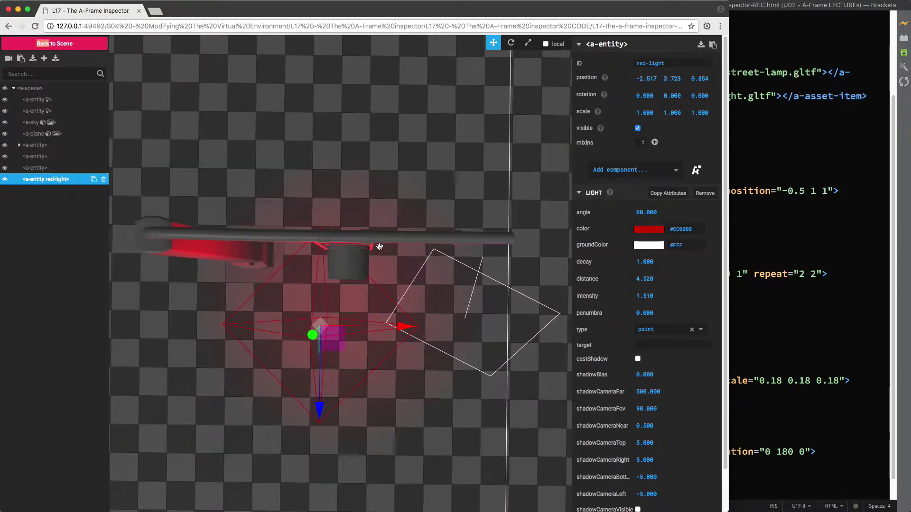
{"action": "scroll", "coordinate": [380, 246], "scroll_direction": "up", "scroll_amount": 5}
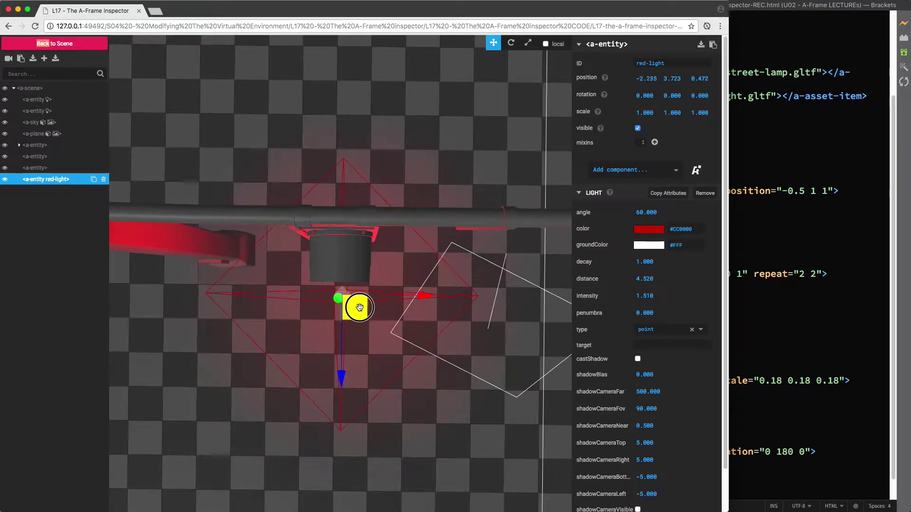
{"action": "scroll", "coordinate": [401, 275], "scroll_direction": "down", "scroll_amount": 10}
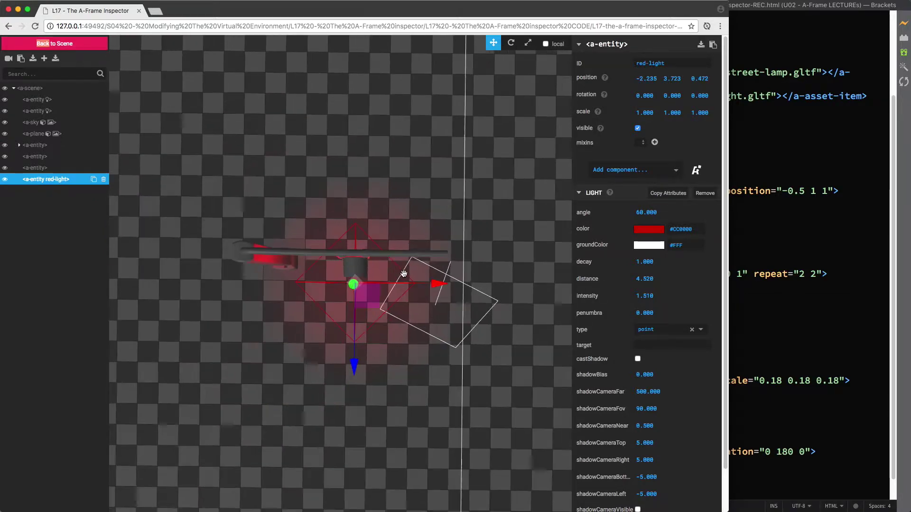
{"action": "left_click_drag", "start_coordinate": [384, 382], "coordinate": [383, 270]}
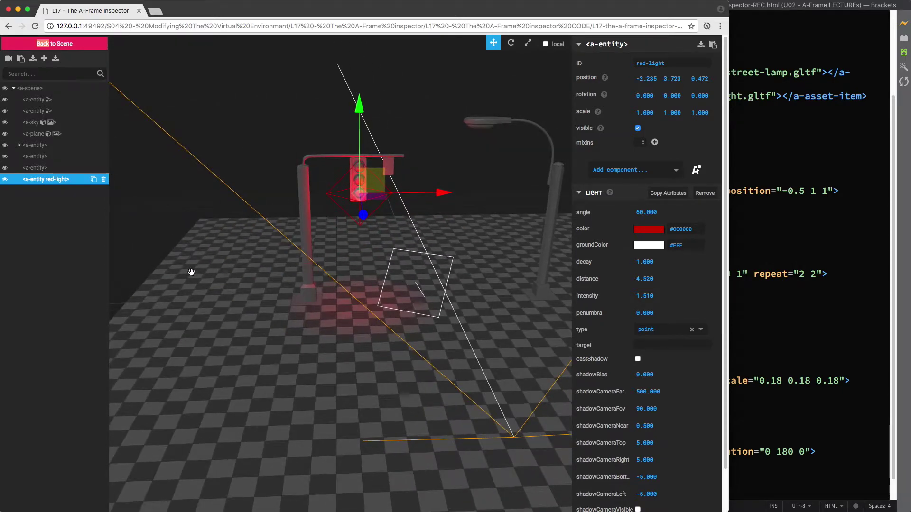
- Raise the red light to -2.225 4.372 0.393 at the traffic light's top lamp
{"action": "left_click_drag", "start_coordinate": [191, 272], "coordinate": [338, 256]}
{"action": "scroll", "coordinate": [417, 208], "scroll_direction": "up", "scroll_amount": 6}
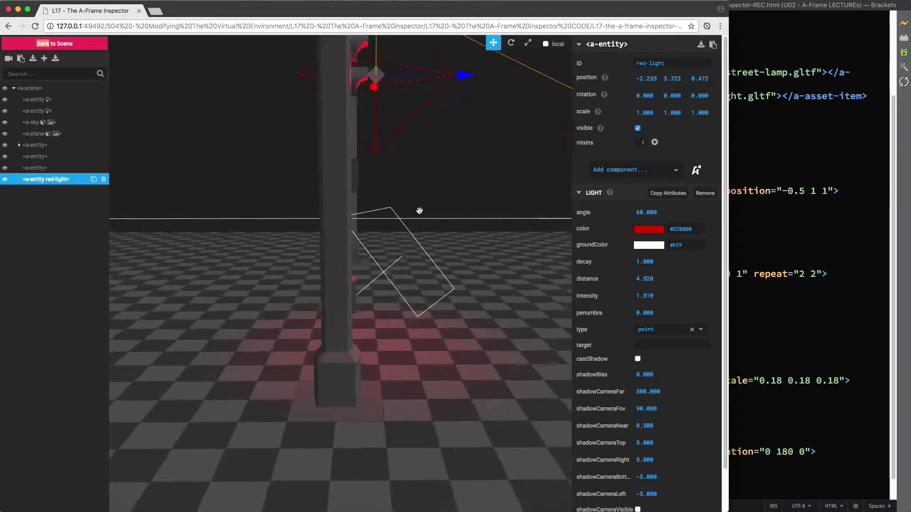
{"action": "left_click_drag", "start_coordinate": [437, 118], "coordinate": [439, 294]}
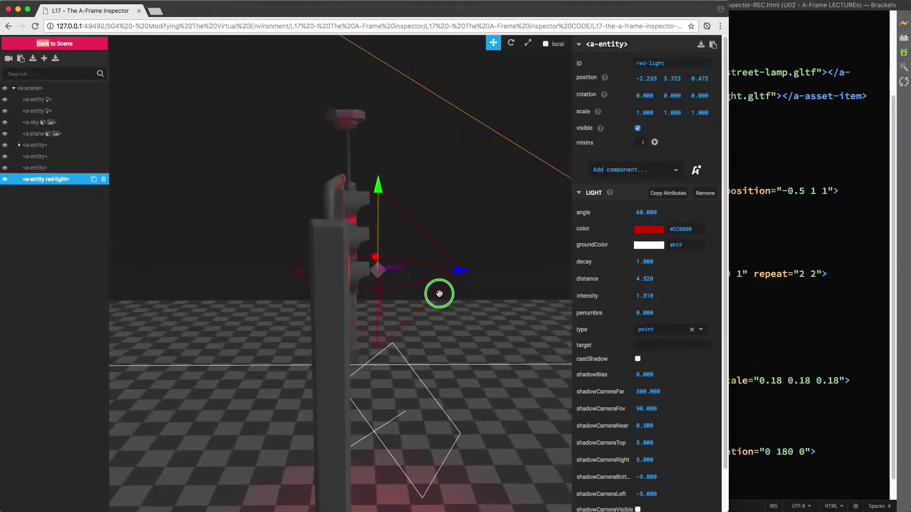
{"action": "scroll", "coordinate": [421, 210], "scroll_direction": "up", "scroll_amount": 5}
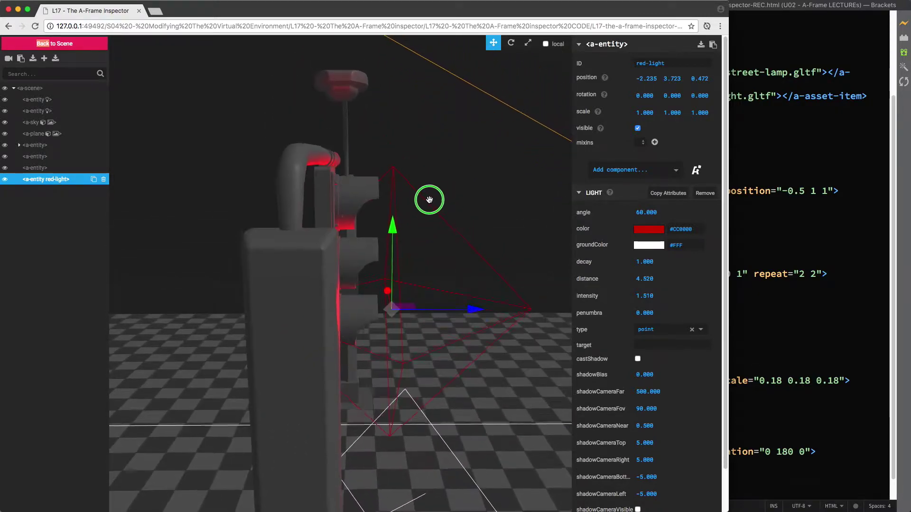
{"action": "left_click_drag", "start_coordinate": [429, 199], "coordinate": [398, 155]}
{"action": "left_click_drag", "start_coordinate": [474, 236], "coordinate": [460, 233]}
{"action": "left_click_drag", "start_coordinate": [519, 205], "coordinate": [448, 167]}
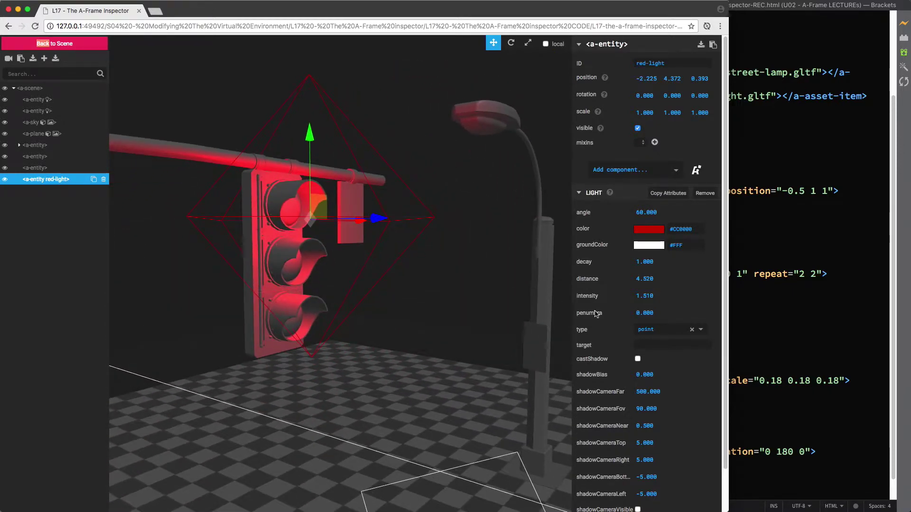
{"action": "left_click", "coordinate": [641, 296]}
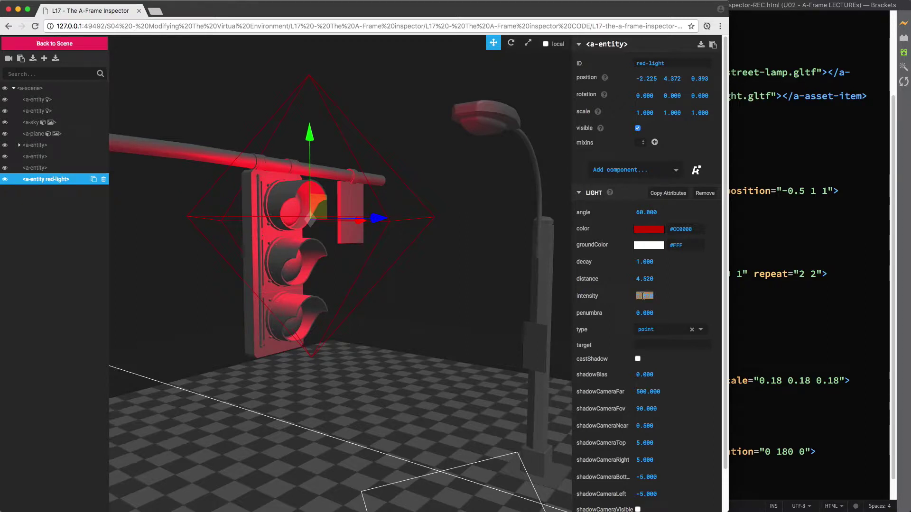
- Set the red light's intensity to 4 and distance to 0.4
{"action": "key", "text": "Tab"}
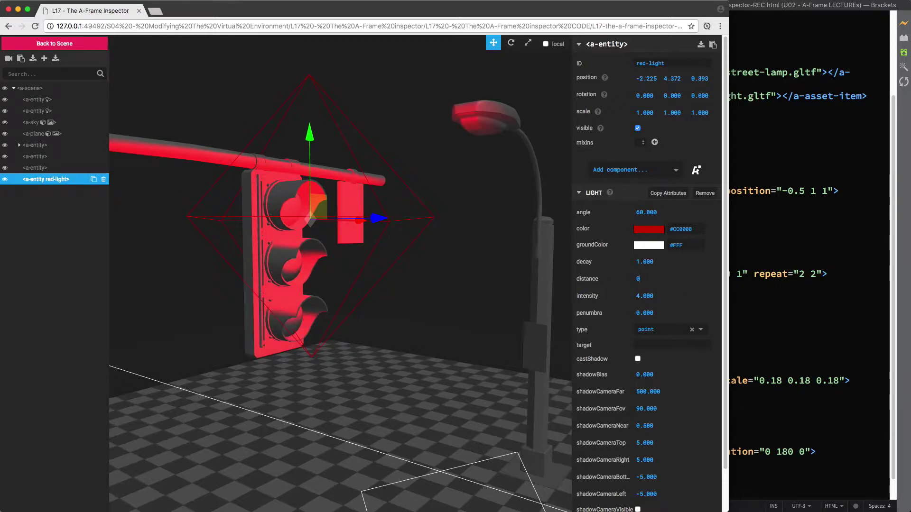
{"action": "type", "text": "0.4"}
{"action": "left_click", "coordinate": [648, 296]}
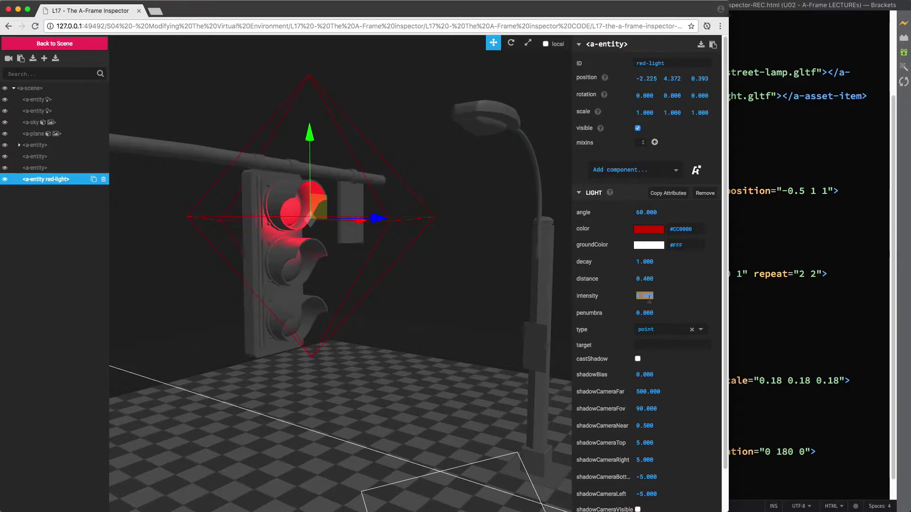
- Nudge the red light to -2.218 4.475 0.366 inside the top lamp
{"action": "left_click_drag", "start_coordinate": [468, 292], "coordinate": [400, 252]}
{"action": "scroll", "coordinate": [390, 246], "scroll_direction": "up", "scroll_amount": 10}
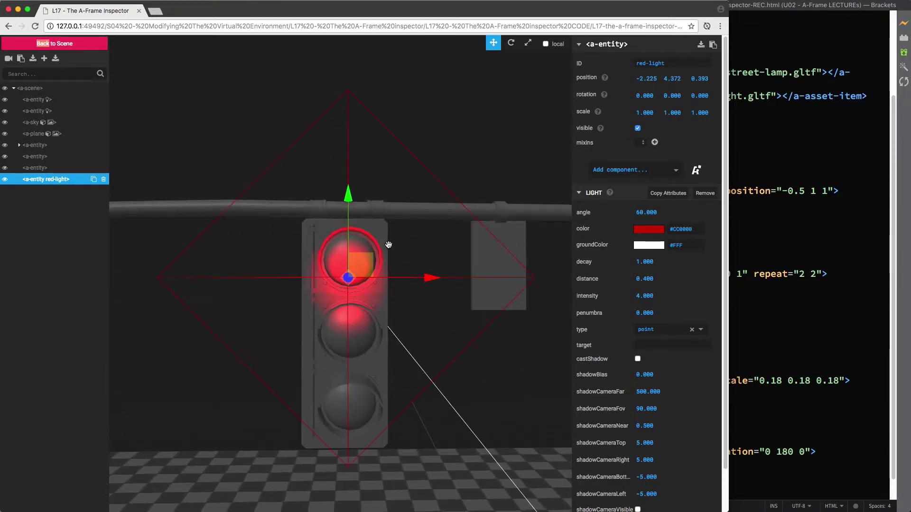
{"action": "left_click_drag", "start_coordinate": [348, 266], "coordinate": [350, 240]}
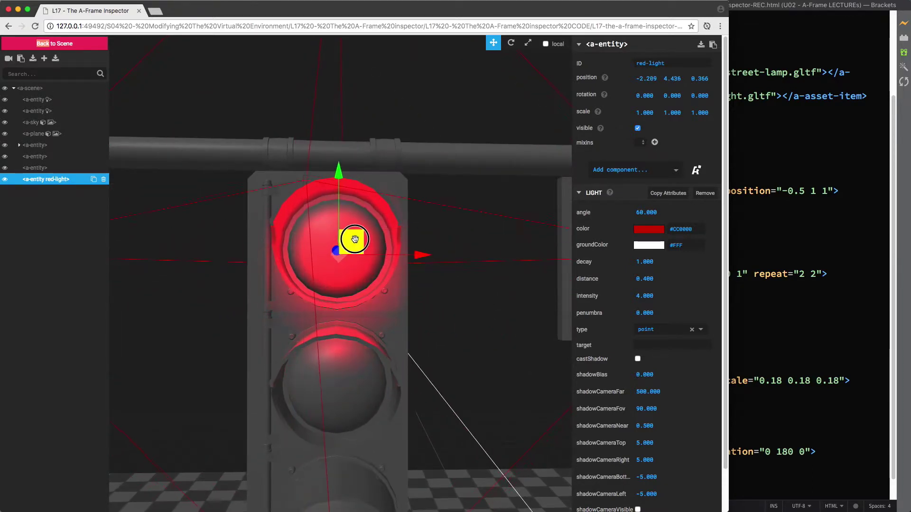
{"action": "left_click_drag", "start_coordinate": [416, 214], "coordinate": [441, 236]}
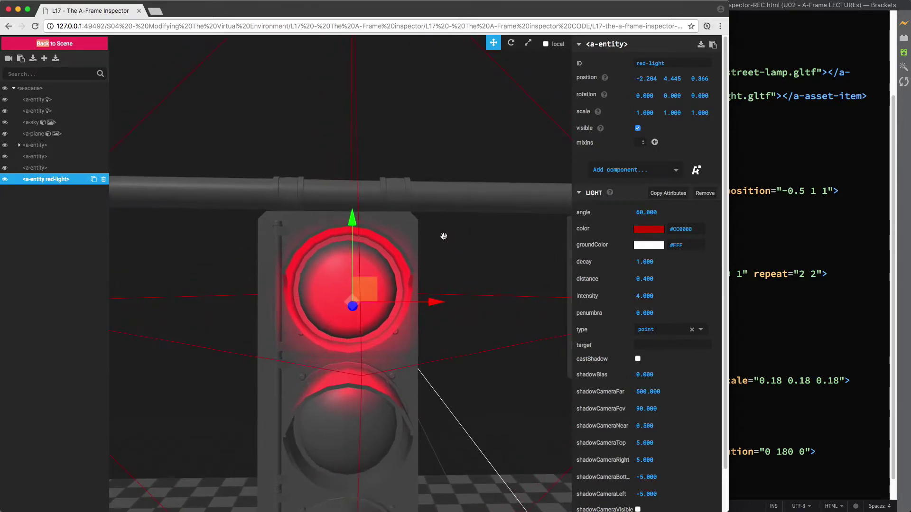
{"action": "left_click_drag", "start_coordinate": [363, 285], "coordinate": [362, 270]}
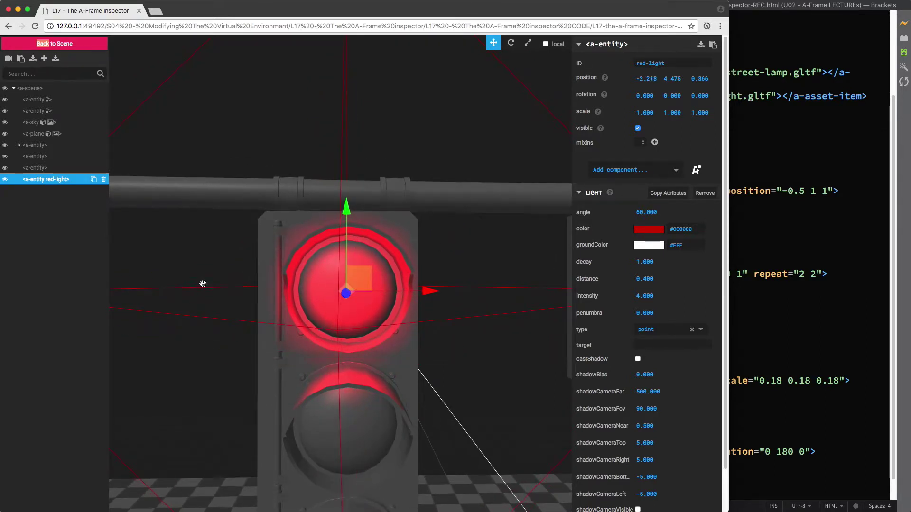
{"action": "left_click_drag", "start_coordinate": [204, 283], "coordinate": [246, 290]}
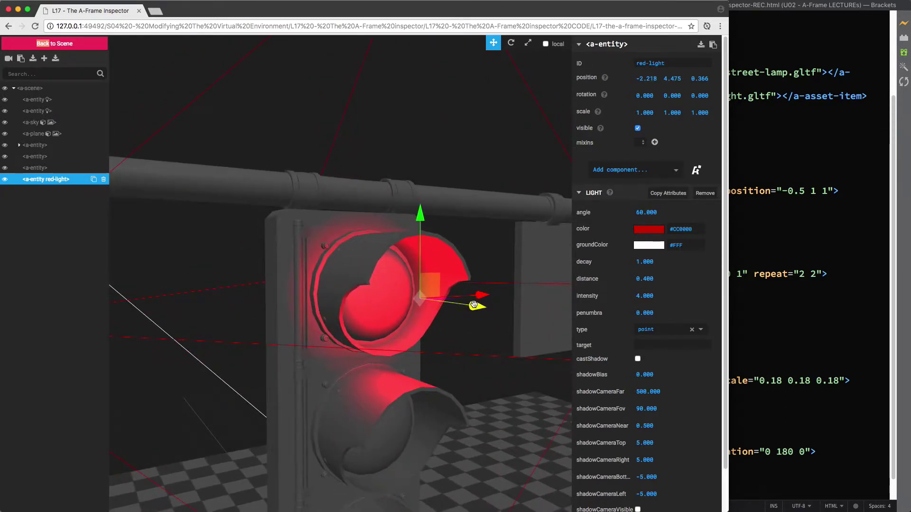
- Push the red light forward to z 0.391 and copy the red-light entity's HTML
{"action": "mouse_move", "coordinate": [475, 305]}
{"action": "left_mouse_down"}
{"action": "mouse_move", "coordinate": [490, 309]}
{"action": "mouse_move", "coordinate": [480, 304]}
{"action": "left_mouse_up"}
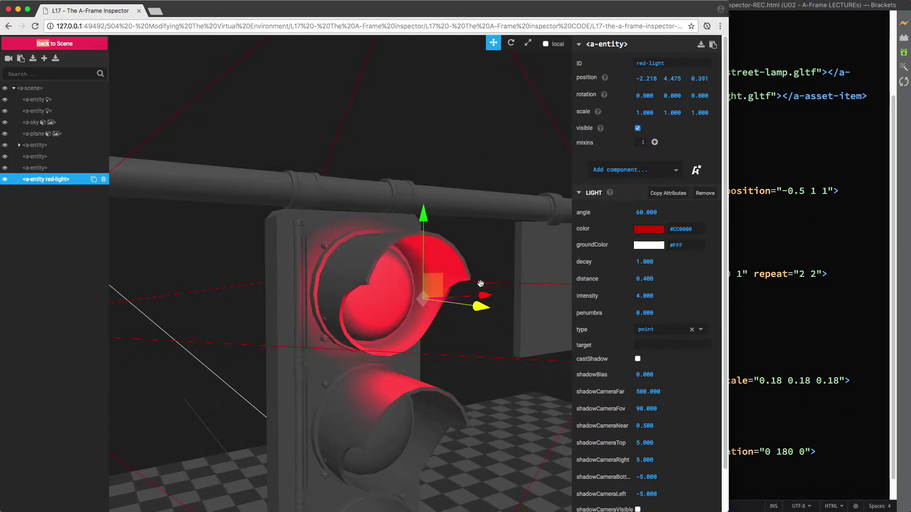
{"action": "scroll", "coordinate": [483, 290], "scroll_direction": "down", "scroll_amount": 6}
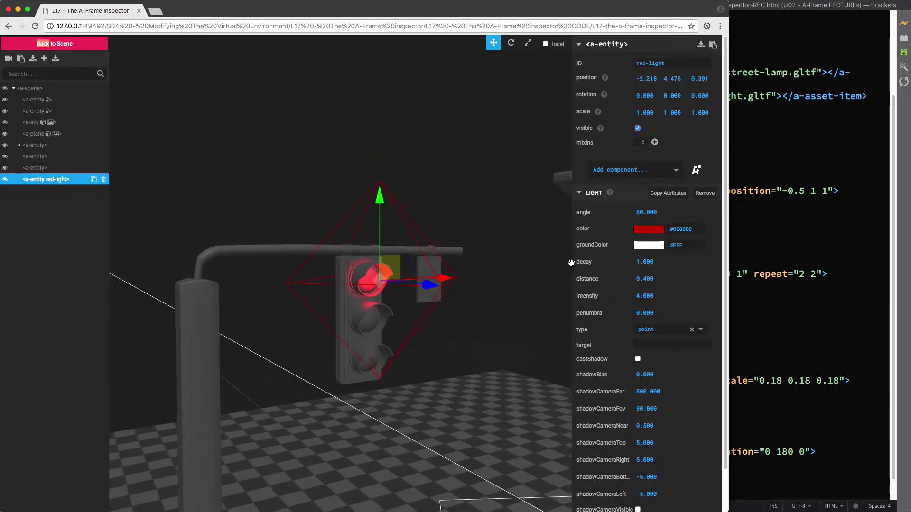
{"action": "left_click", "coordinate": [713, 48]}
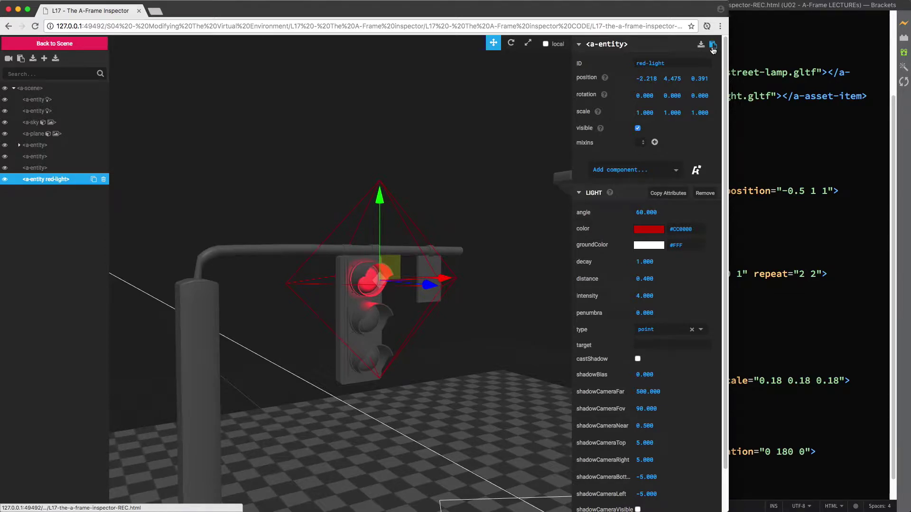
{"action": "left_click", "coordinate": [777, 240]}
- Paste the red-light markup and put the closing tag and light attribute on their own lines
{"action": "type", "text": "<a-entity position=\"-2.218 4.475 0.38\" id=\"red-light\" light=\"intensity:4;distance:0.4;color:#CC0000;type:point\"></a-entity>"}
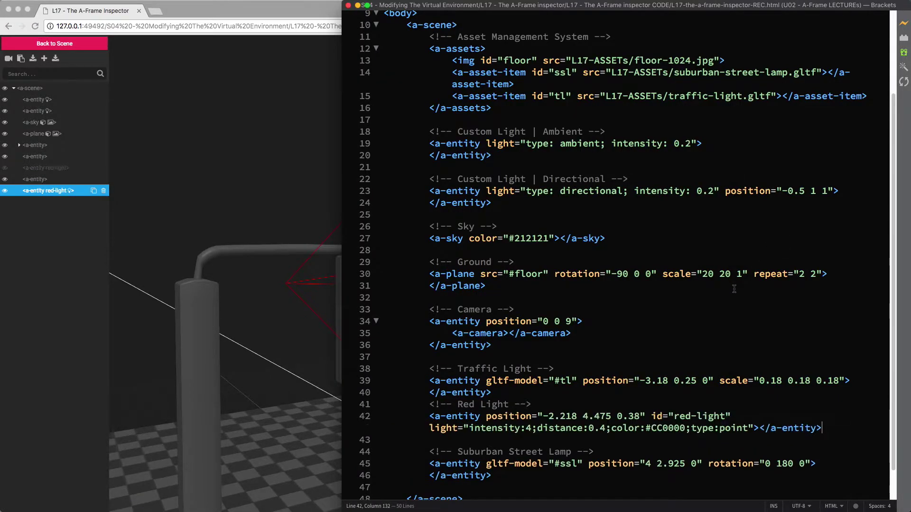
{"action": "left_click", "coordinate": [758, 428]}
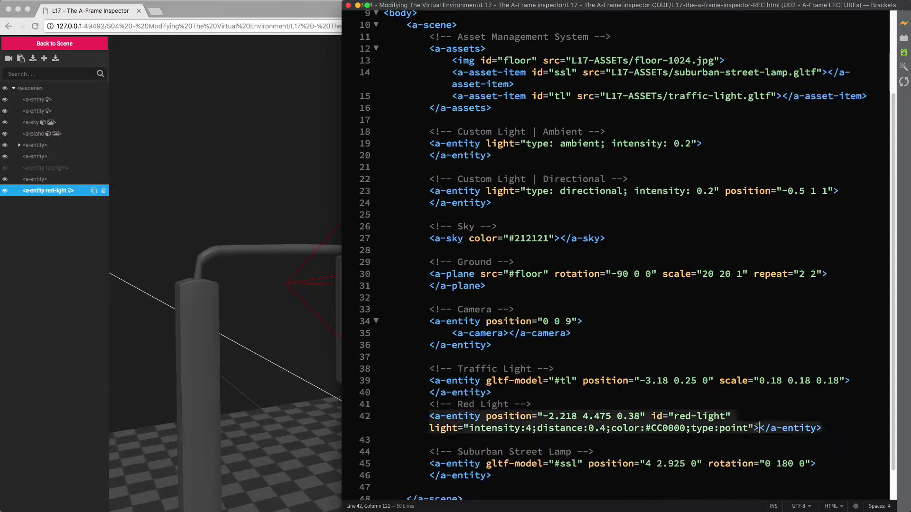
{"action": "key", "text": "Return"}
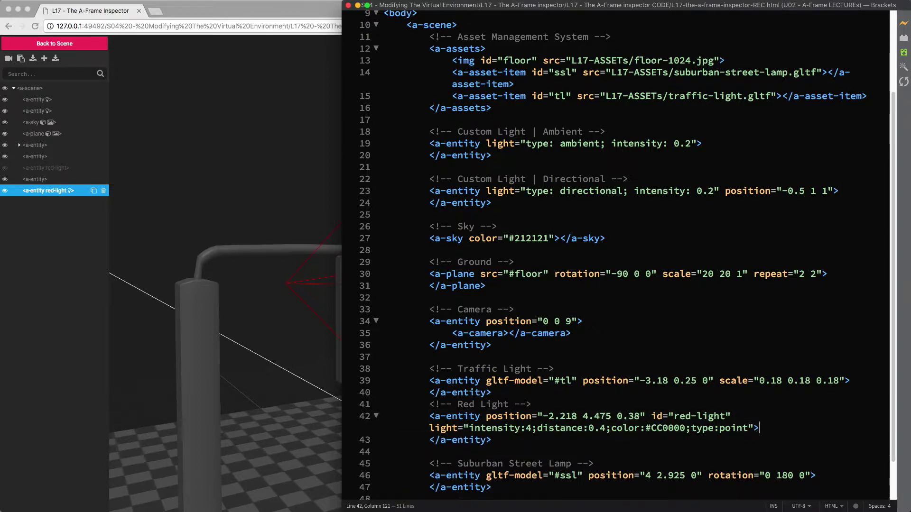
{"action": "left_click", "coordinate": [429, 428]}
{"action": "key", "text": "Return"}
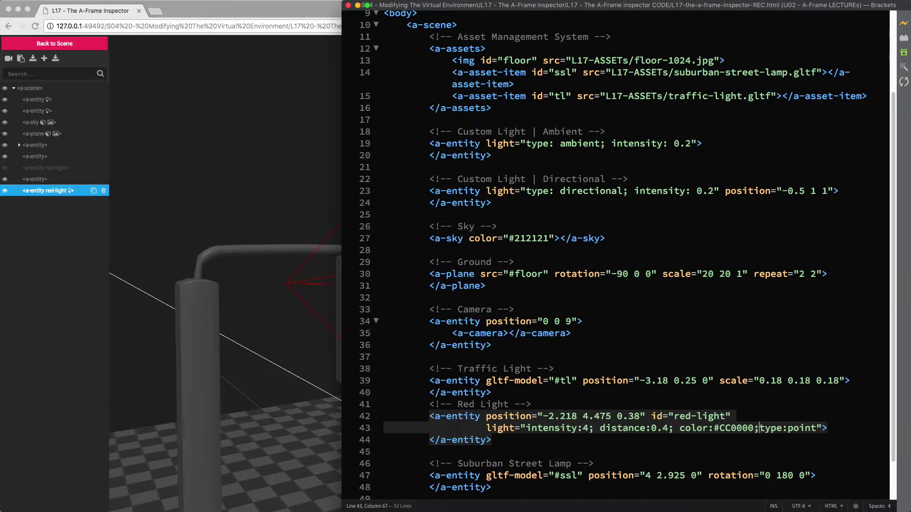
- Move id="red-light" into the opening tag and put position on its own line
{"action": "left_click", "coordinate": [652, 416], "text": "shift"}
{"action": "key", "text": "super+c"}
{"action": "key", "text": "BackSpace"}
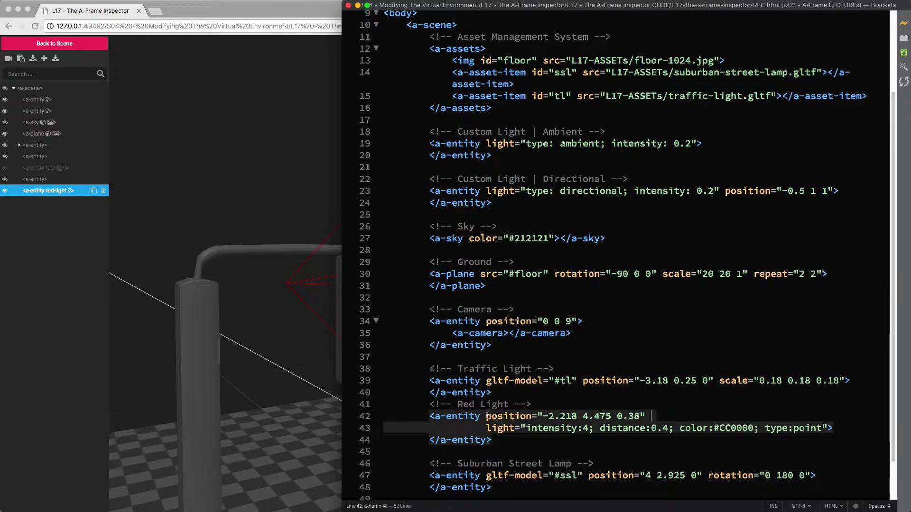
{"action": "key", "text": "Return"}
{"action": "key", "text": "Up"}
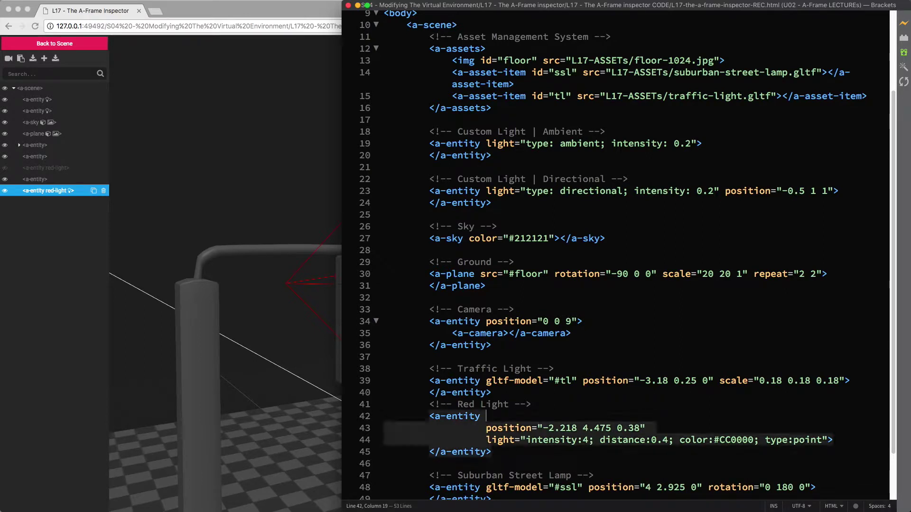
{"action": "key", "text": "super+v"}
{"action": "scroll", "coordinate": [586, 402], "scroll_direction": "down", "scroll_amount": 3}
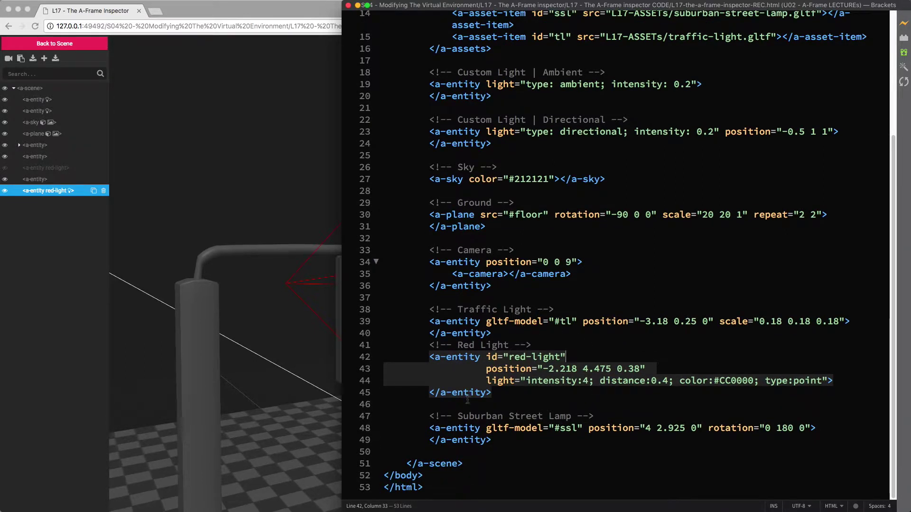
- Reload the scene in Chrome and walk around with W, A, D to check the red glow
{"action": "left_click", "coordinate": [241, 190]}
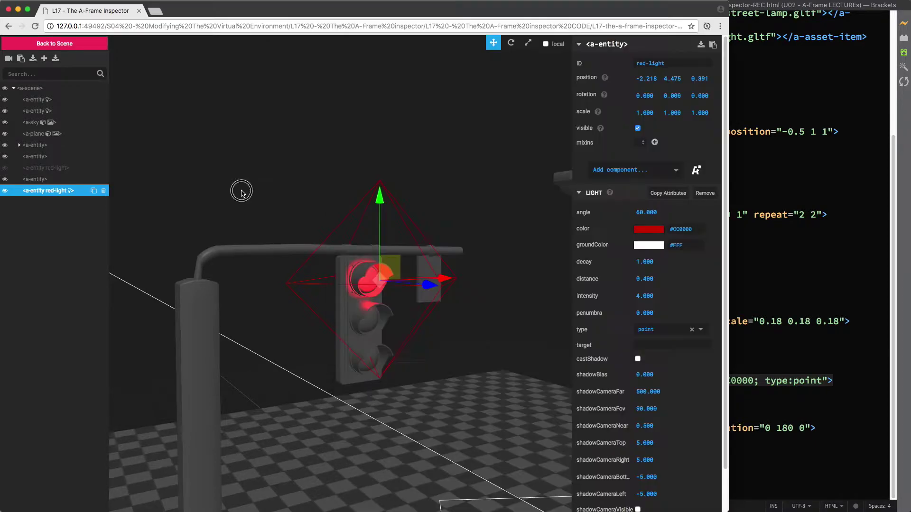
{"action": "left_click", "coordinate": [39, 27]}
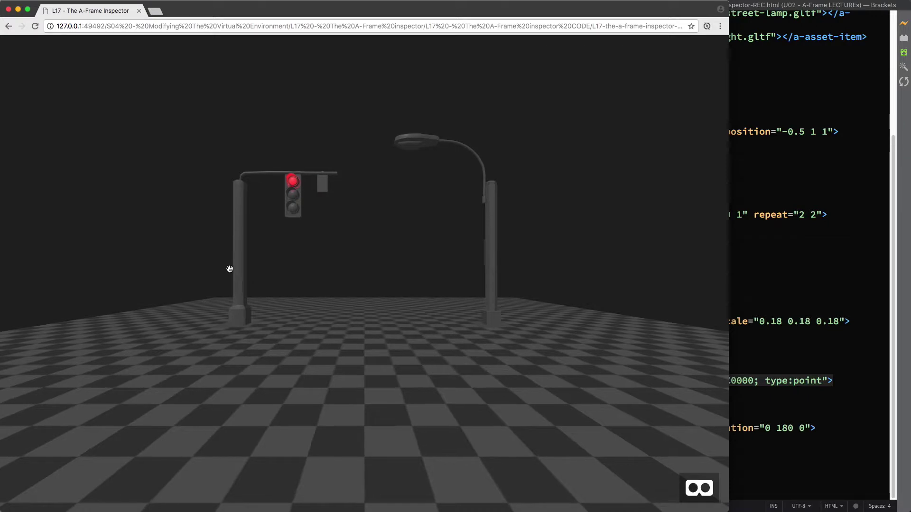
{"action": "key", "text": "w"}
{"action": "left_click_drag", "start_coordinate": [411, 303], "coordinate": [380, 279]}
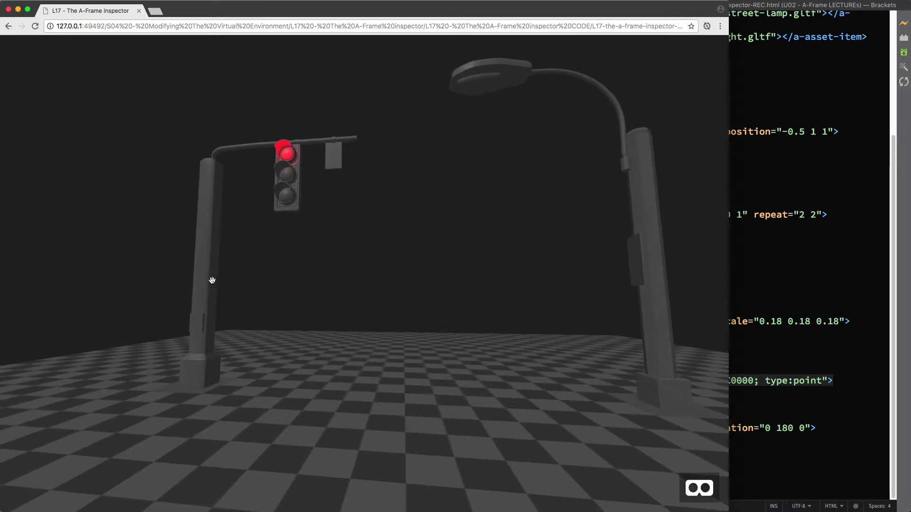
{"action": "key", "text": "a"}
{"action": "key", "text": "d"}
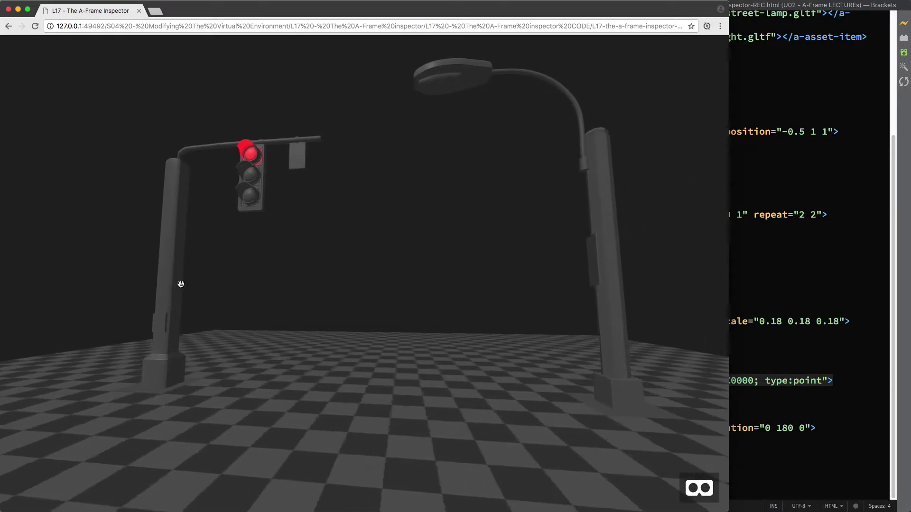
{"action": "left_click_drag", "start_coordinate": [181, 283], "coordinate": [265, 261]}
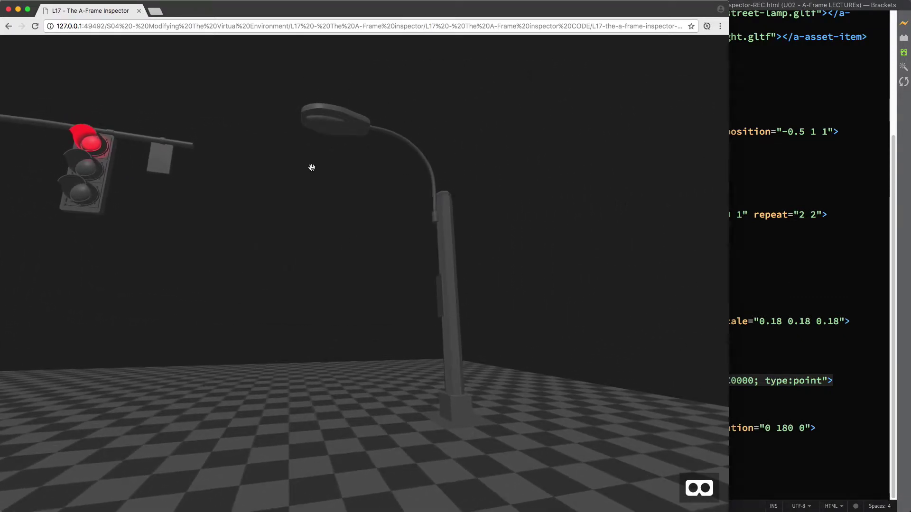
{"action": "left_click", "coordinate": [785, 397]}
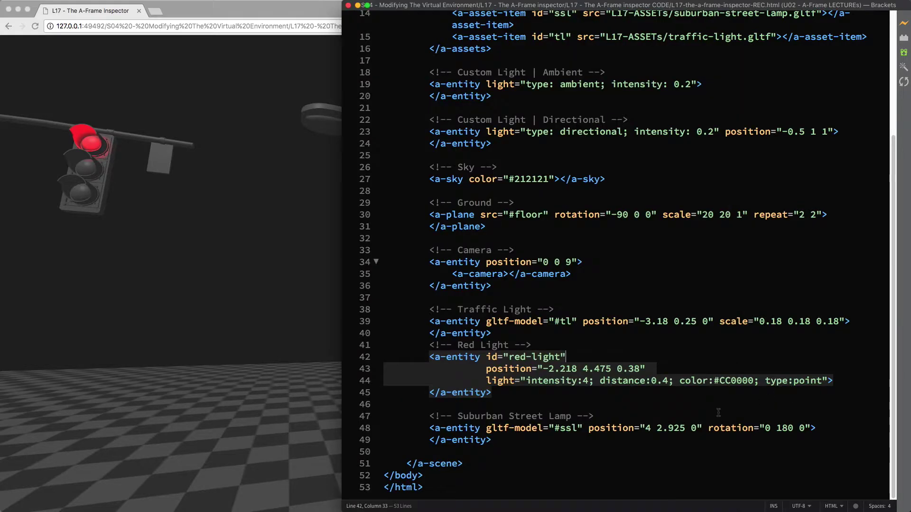
- Insert a '<!-- Light Bulb -->' comment and an empty line after the street lamp entity
{"action": "left_click", "coordinate": [529, 444]}
{"action": "key", "text": "Return"}
{"action": "type", "text": "<!"}
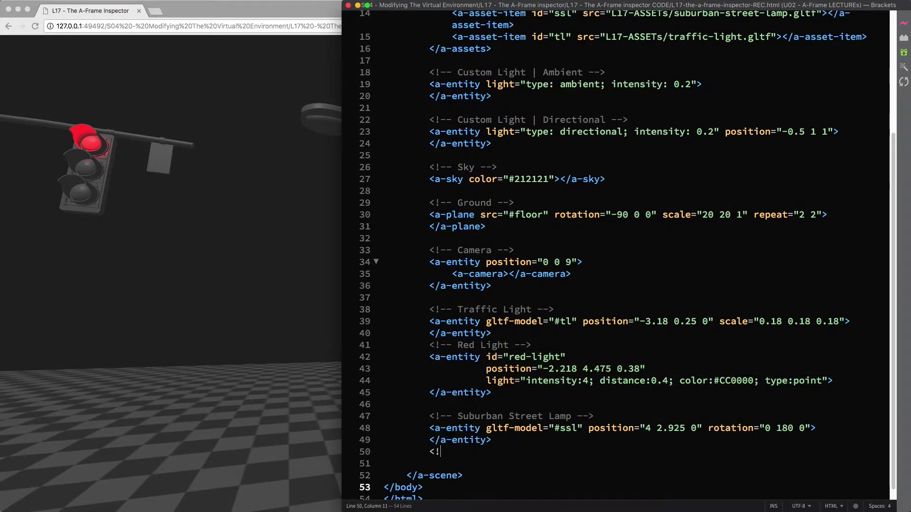
{"action": "type", "text": "-- Light Bulb -->"}
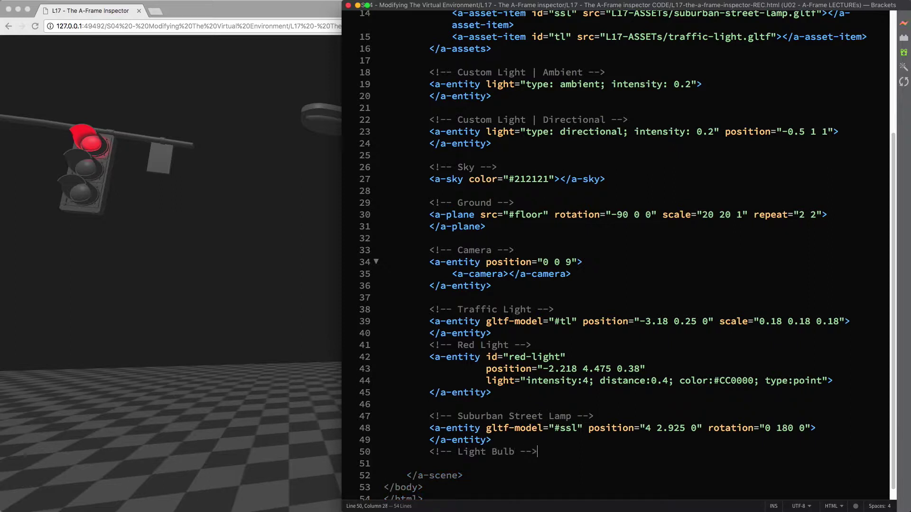
{"action": "key", "text": "Return"}
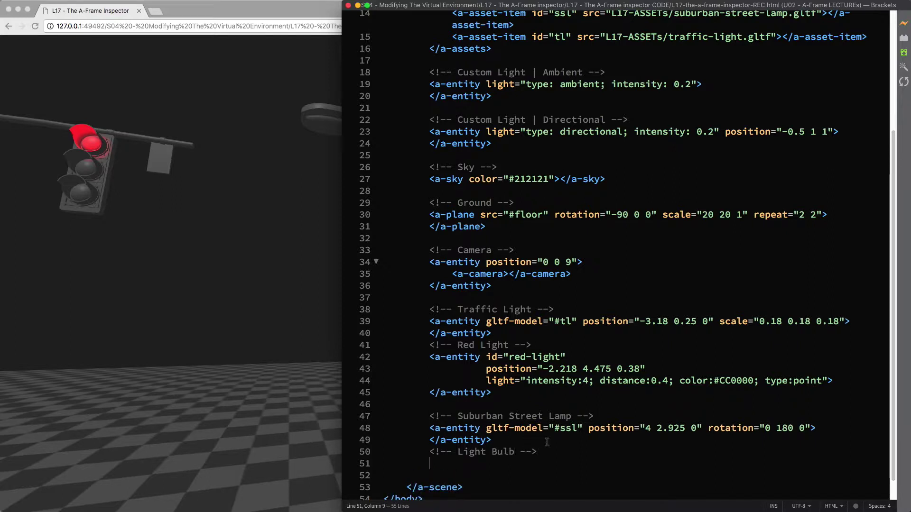
{"action": "scroll", "coordinate": [547, 442], "scroll_direction": "down", "scroll_amount": 1}
{"action": "left_click", "coordinate": [278, 369]}
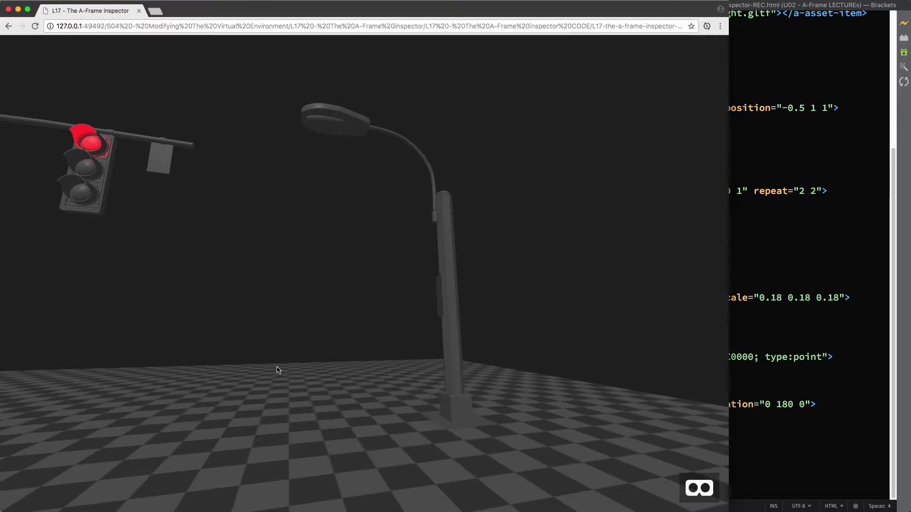
- In the inspector, clone the red-light entity and rename the copy light-bulb
{"action": "key", "text": "ctrl+alt+i"}
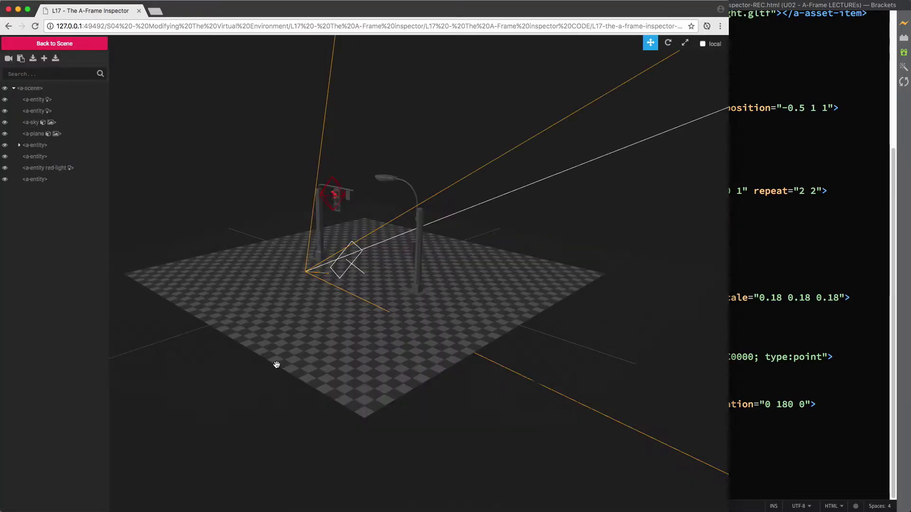
{"action": "left_click_drag", "start_coordinate": [181, 222], "coordinate": [251, 232]}
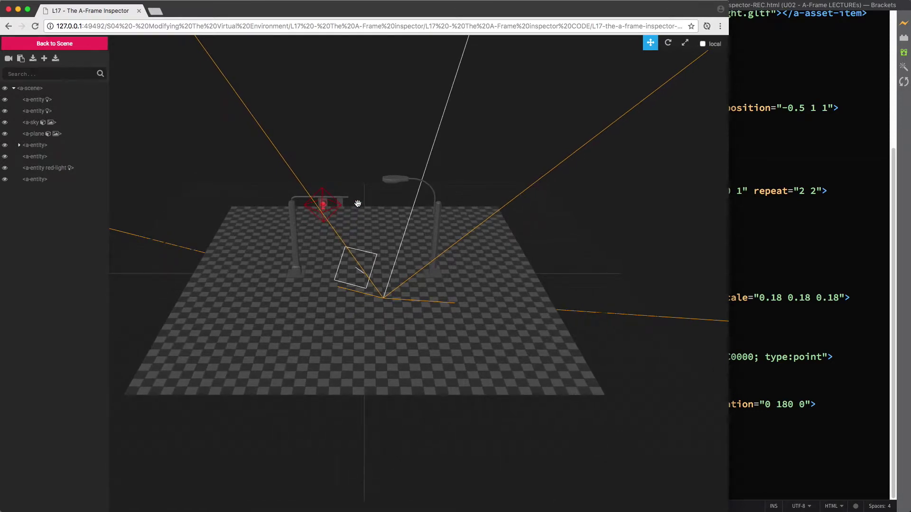
{"action": "scroll", "coordinate": [358, 203], "scroll_direction": "up", "scroll_amount": 5}
{"action": "left_click", "coordinate": [373, 161]}
{"action": "left_click_drag", "start_coordinate": [373, 161], "coordinate": [371, 188]}
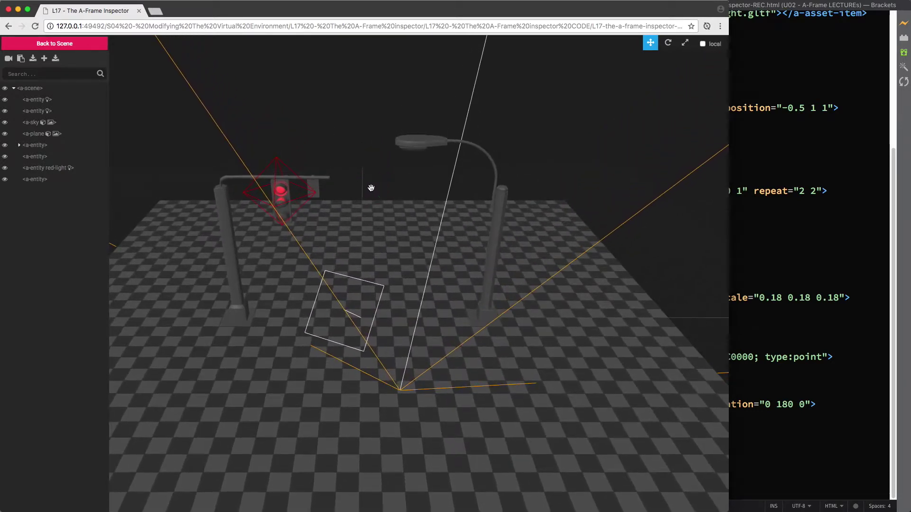
{"action": "left_click", "coordinate": [275, 161]}
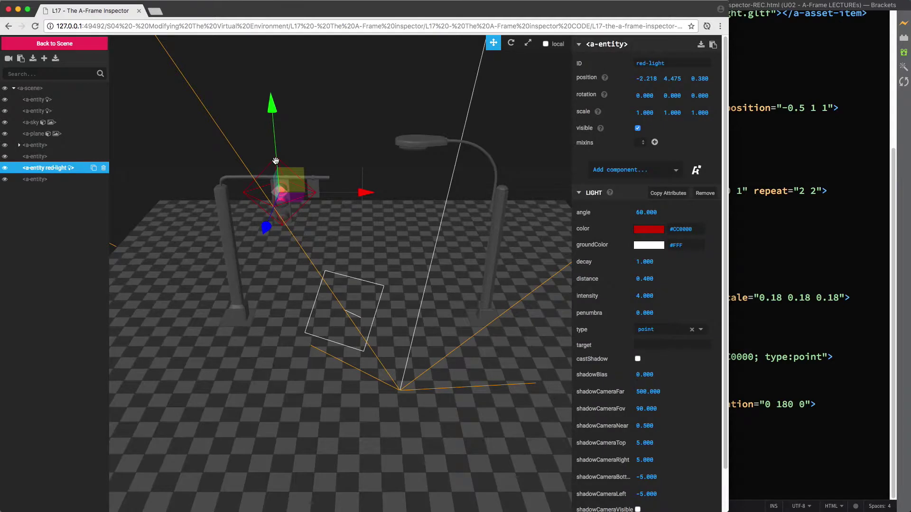
{"action": "left_click", "coordinate": [94, 169]}
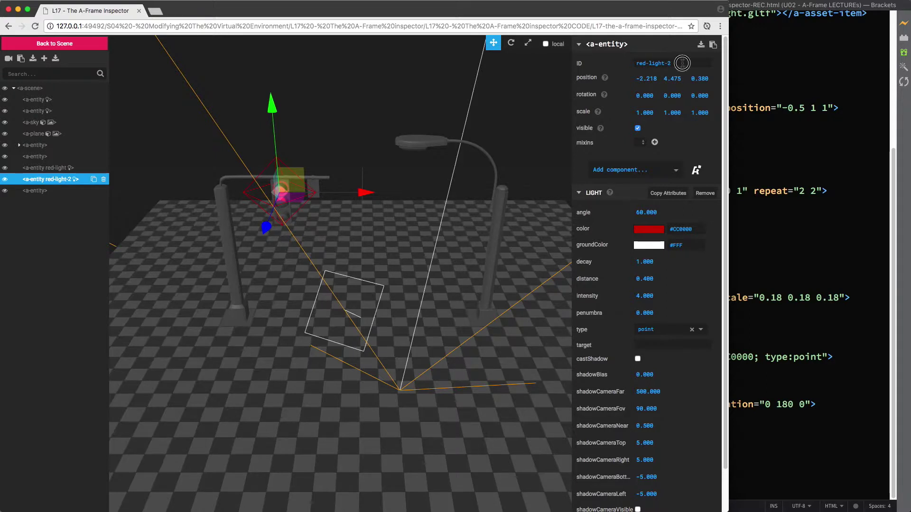
{"action": "left_click_drag", "start_coordinate": [681, 63], "coordinate": [606, 60]}
{"action": "type", "text": "li"}
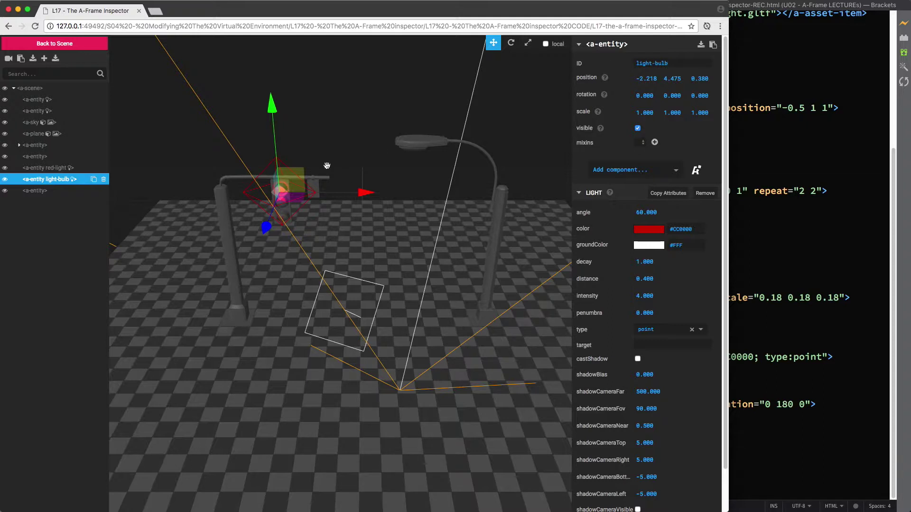
- Drag the light-bulb light over to the street lamp's head
{"action": "left_click_drag", "start_coordinate": [293, 175], "coordinate": [432, 131]}
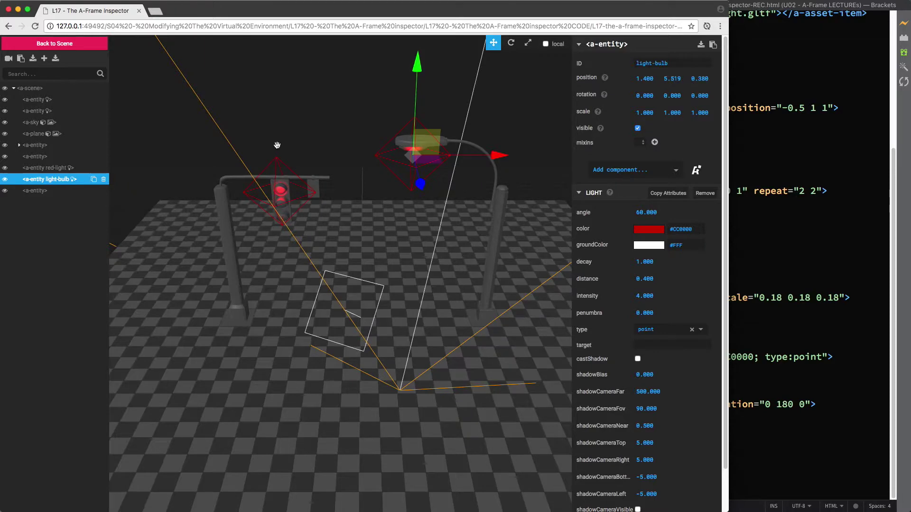
{"action": "left_click_drag", "start_coordinate": [277, 145], "coordinate": [361, 158]}
{"action": "scroll", "coordinate": [382, 156], "scroll_direction": "up", "scroll_amount": 5}
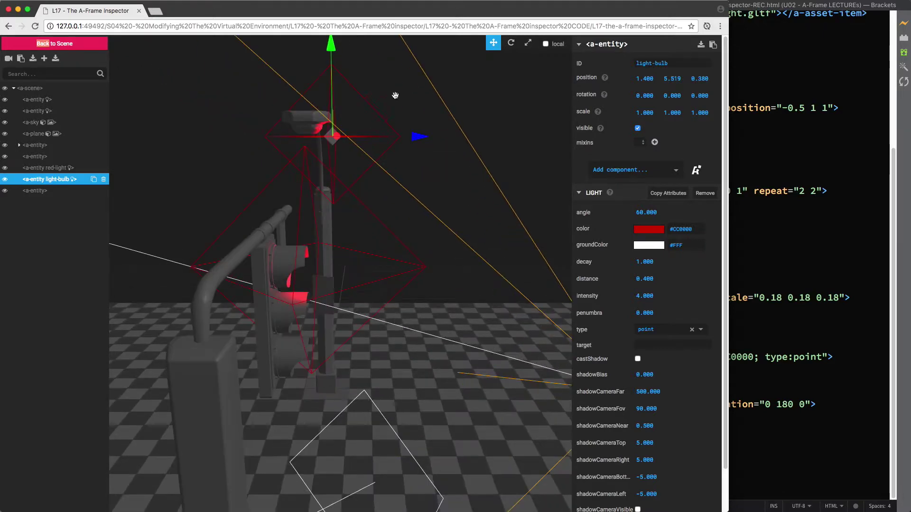
{"action": "left_click_drag", "start_coordinate": [395, 95], "coordinate": [441, 247]}
{"action": "scroll", "coordinate": [419, 161], "scroll_direction": "up", "scroll_amount": 5}
{"action": "scroll", "coordinate": [476, 286], "scroll_direction": "up", "scroll_amount": 5}
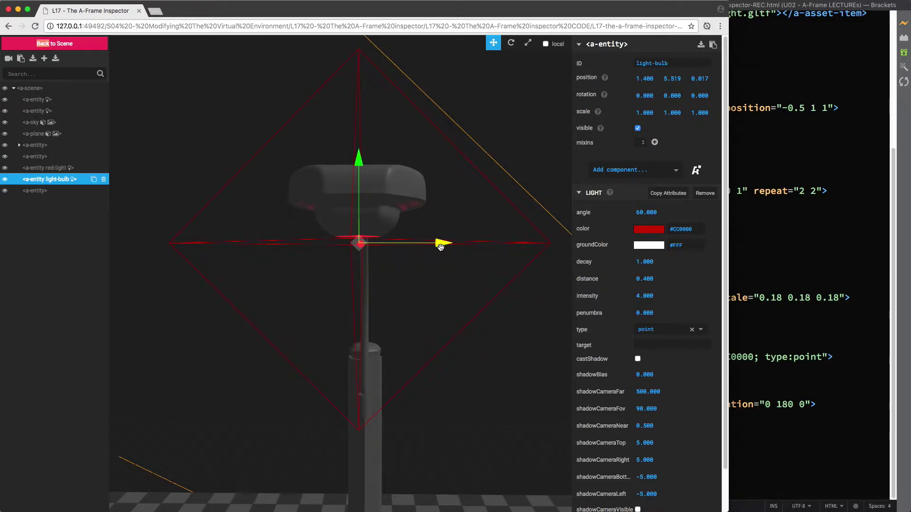
- Fine-tune light-bulb along X to 1.393 5.519 0.009, just under the lamp head
{"action": "left_click_drag", "start_coordinate": [445, 170], "coordinate": [449, 211]}
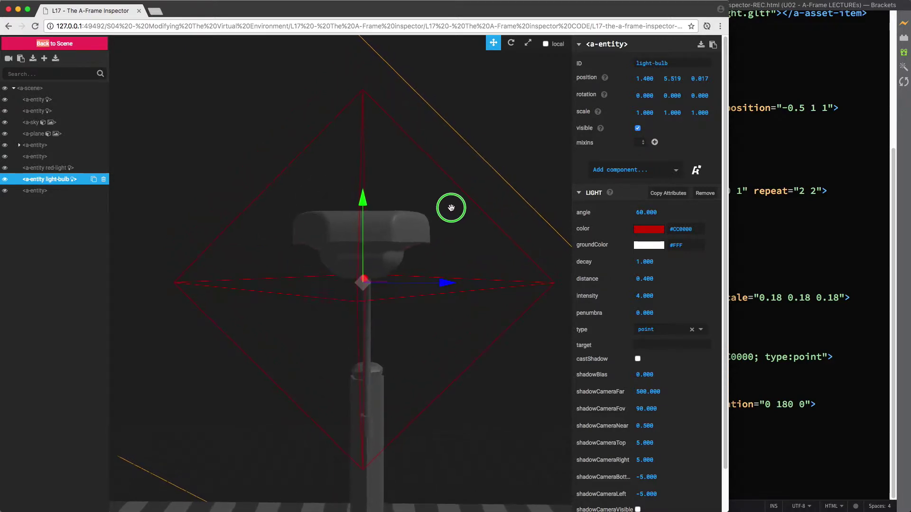
{"action": "left_click_drag", "start_coordinate": [450, 208], "coordinate": [467, 229]}
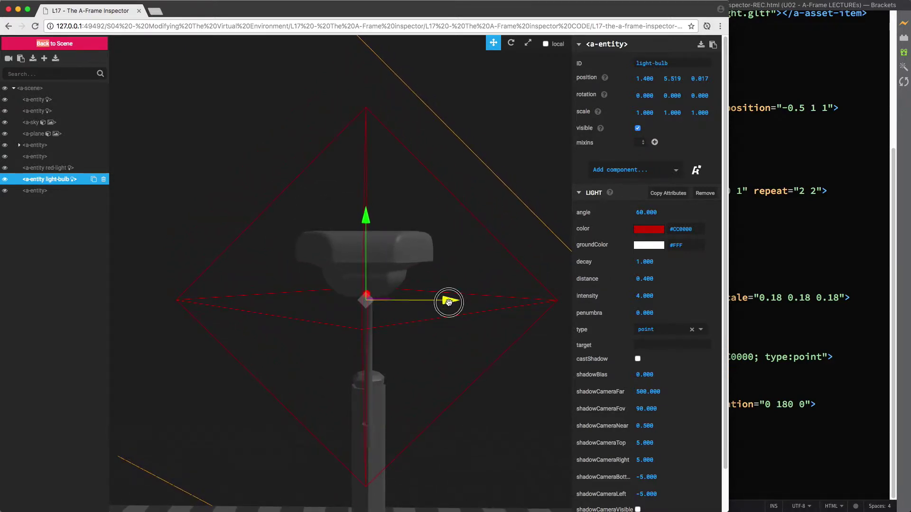
{"action": "left_click_drag", "start_coordinate": [450, 301], "coordinate": [306, 277]}
{"action": "left_click_drag", "start_coordinate": [476, 183], "coordinate": [458, 153]}
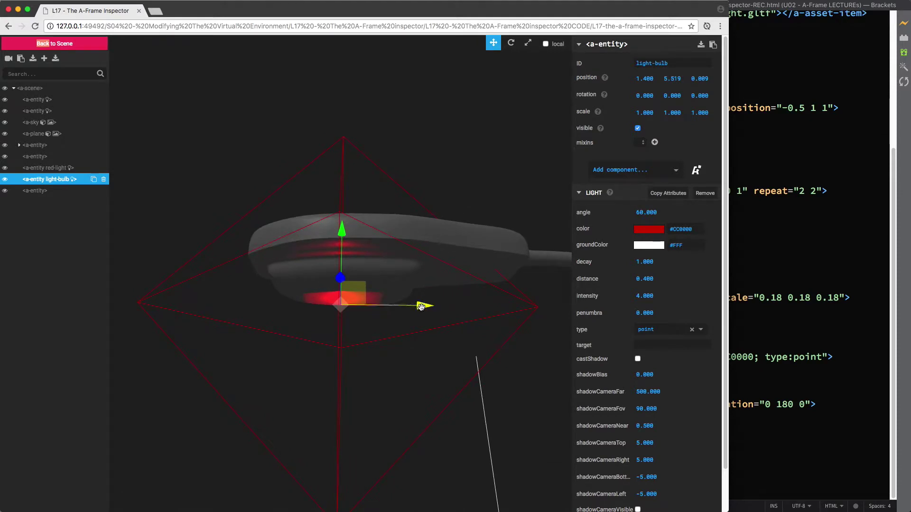
{"action": "left_click_drag", "start_coordinate": [420, 306], "coordinate": [419, 306]}
{"action": "scroll", "coordinate": [433, 153], "scroll_direction": "down", "scroll_amount": 5}
{"action": "left_click_drag", "start_coordinate": [412, 175], "coordinate": [464, 199]}
{"action": "left_click_drag", "start_coordinate": [489, 289], "coordinate": [451, 189]}
{"action": "left_click_drag", "start_coordinate": [465, 236], "coordinate": [472, 235]}
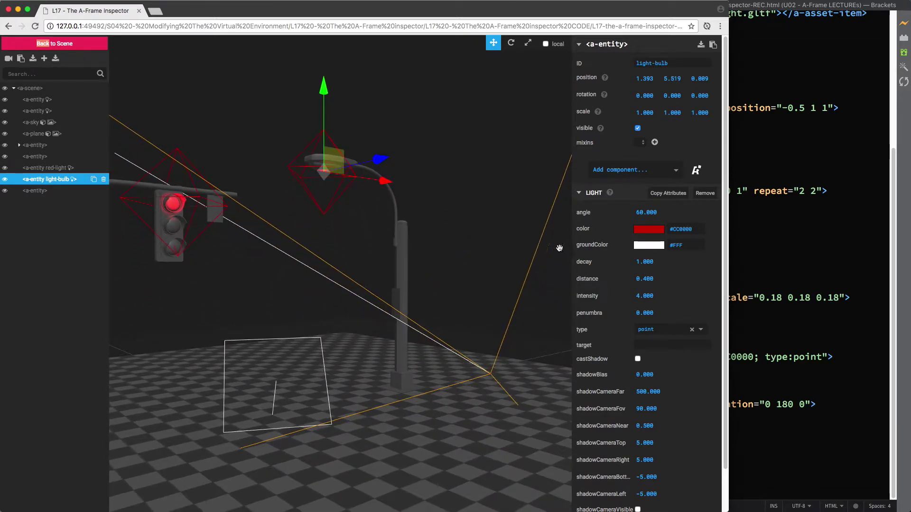
{"action": "left_click", "coordinate": [649, 230]}
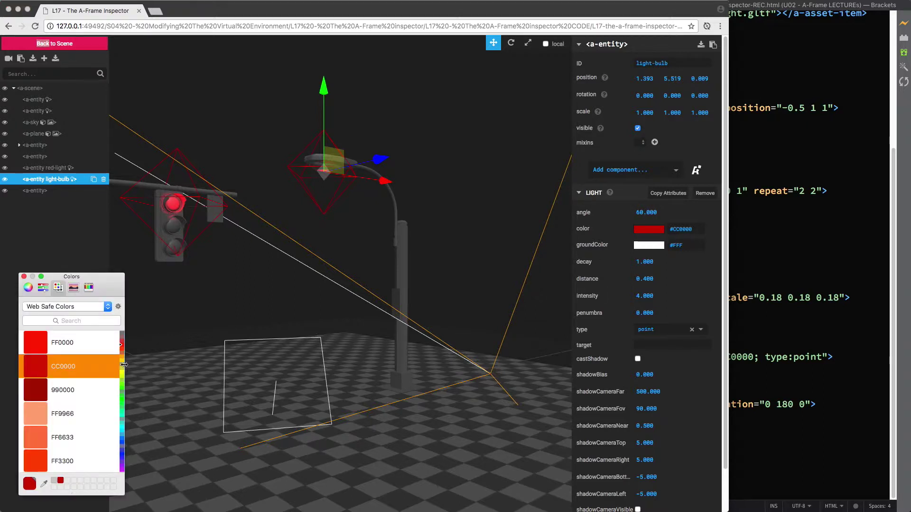
- Make the light-bulb's colour yellow FFCC00 from the Web Safe Colors list
{"action": "left_click_drag", "start_coordinate": [123, 363], "coordinate": [121, 361]}
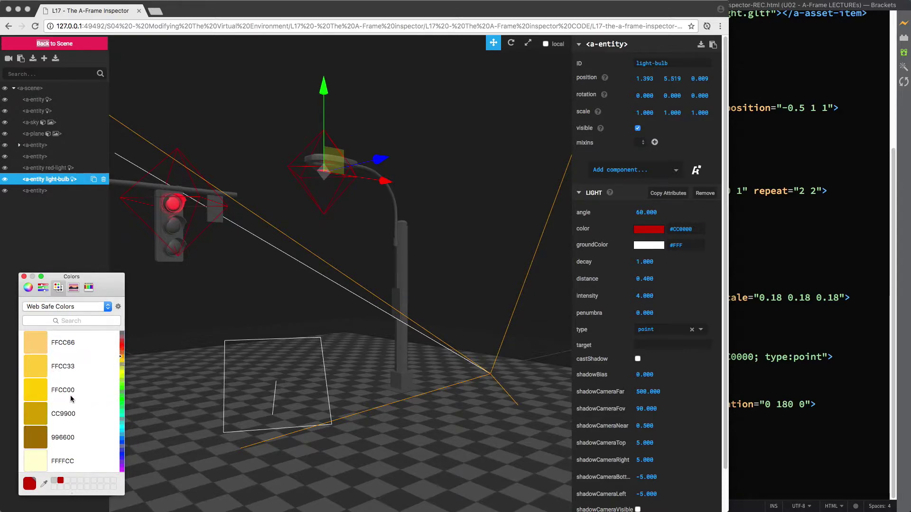
{"action": "left_click", "coordinate": [41, 391]}
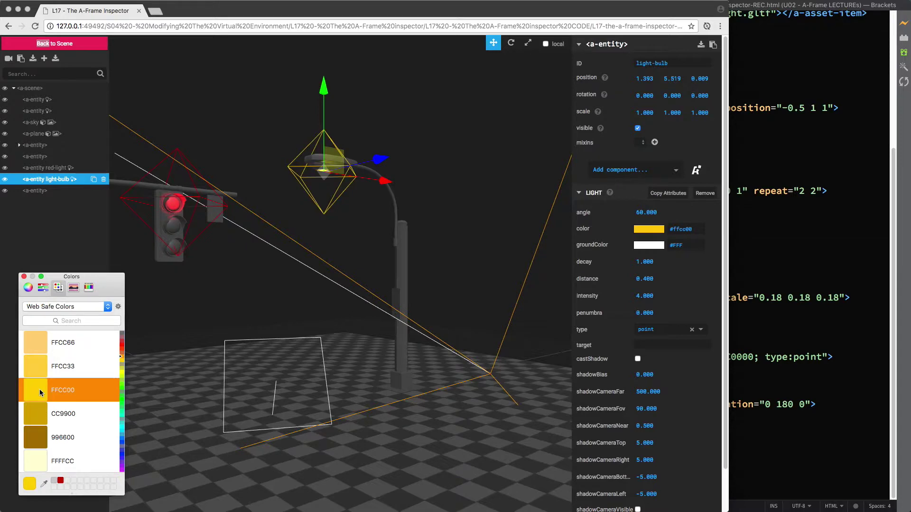
{"action": "left_click", "coordinate": [24, 277]}
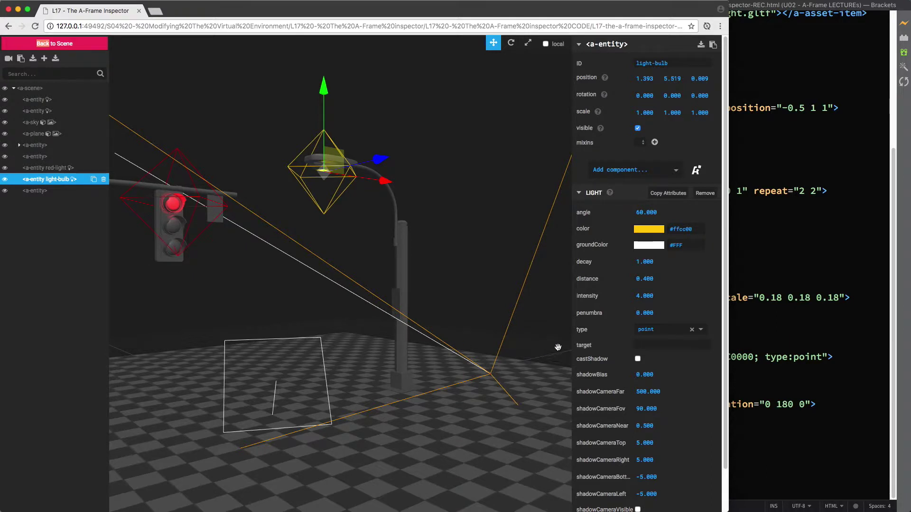
- Set the light-bulb's intensity to 2 and its distance to 4
{"action": "left_click", "coordinate": [647, 298]}
{"action": "type", "text": "2"}
{"action": "left_click", "coordinate": [651, 279]}
{"action": "type", "text": "4"}
{"action": "key", "text": "Tab"}
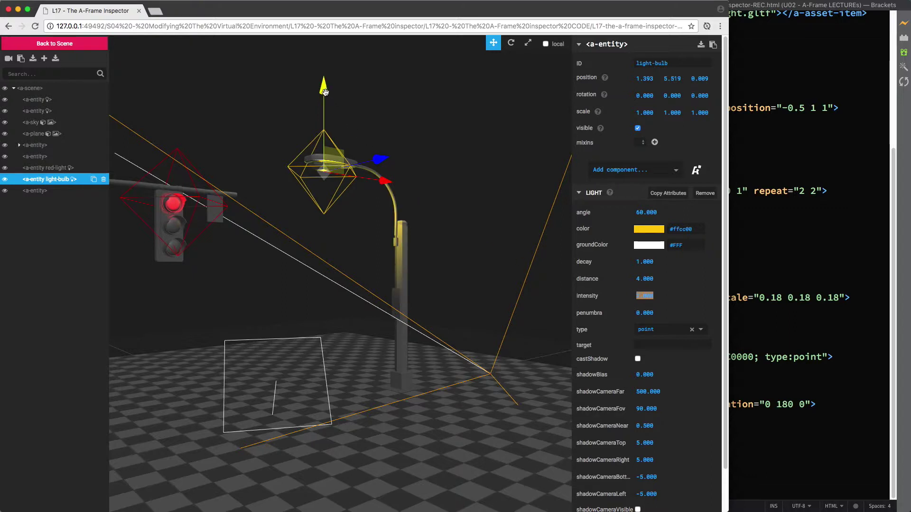
- Lower the light-bulb along Y so it sits under the lamp head
{"action": "left_click_drag", "start_coordinate": [323, 90], "coordinate": [323, 112]}
{"action": "mouse_move", "coordinate": [375, 126]}
{"action": "left_mouse_down"}
{"action": "mouse_move", "coordinate": [392, 145]}
{"action": "mouse_move", "coordinate": [370, 122]}
{"action": "left_mouse_up"}
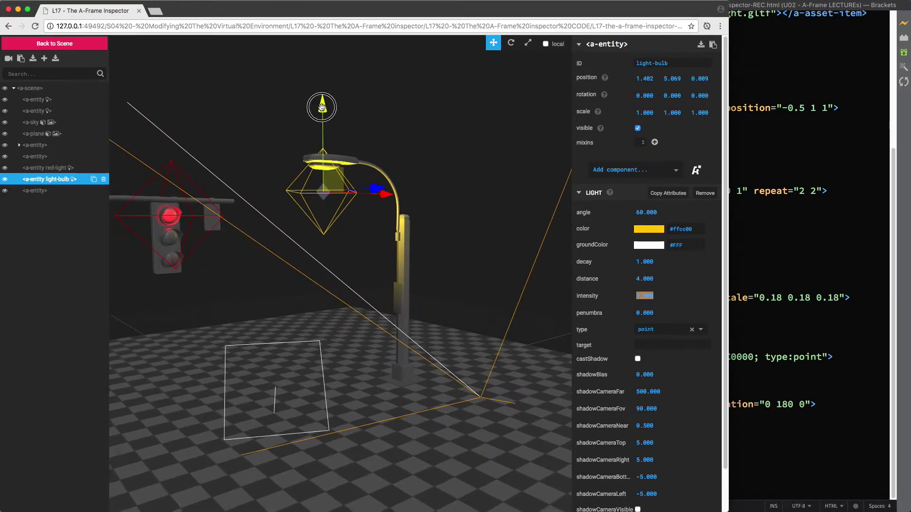
{"action": "left_click_drag", "start_coordinate": [322, 106], "coordinate": [321, 113]}
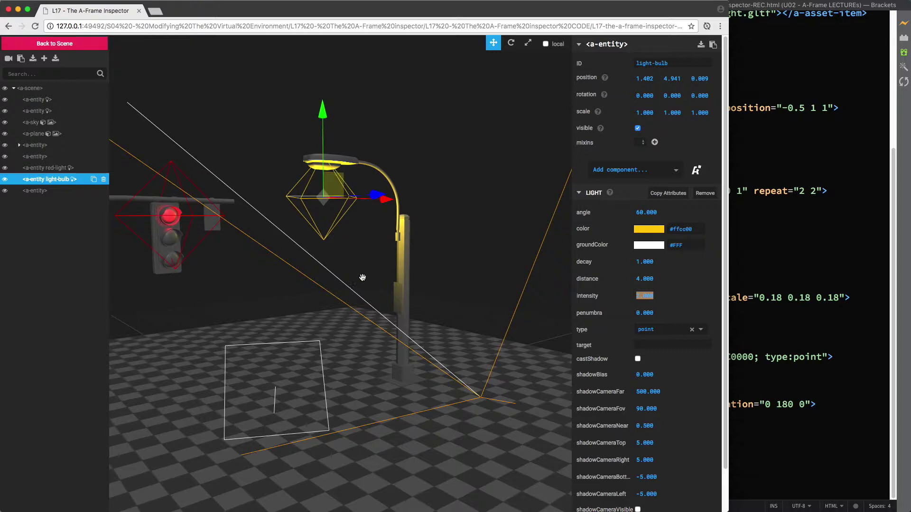
- Set the light's decay to 2 and copy the light-bulb entity's HTML
{"action": "left_click", "coordinate": [646, 262]}
{"action": "type", "text": "2"}
{"action": "key", "text": "Tab"}
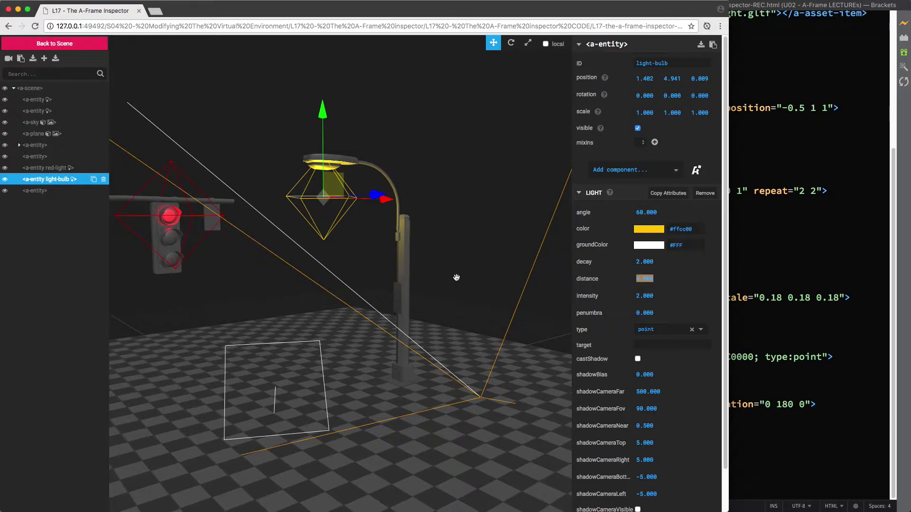
{"action": "left_click_drag", "start_coordinate": [456, 277], "coordinate": [459, 270]}
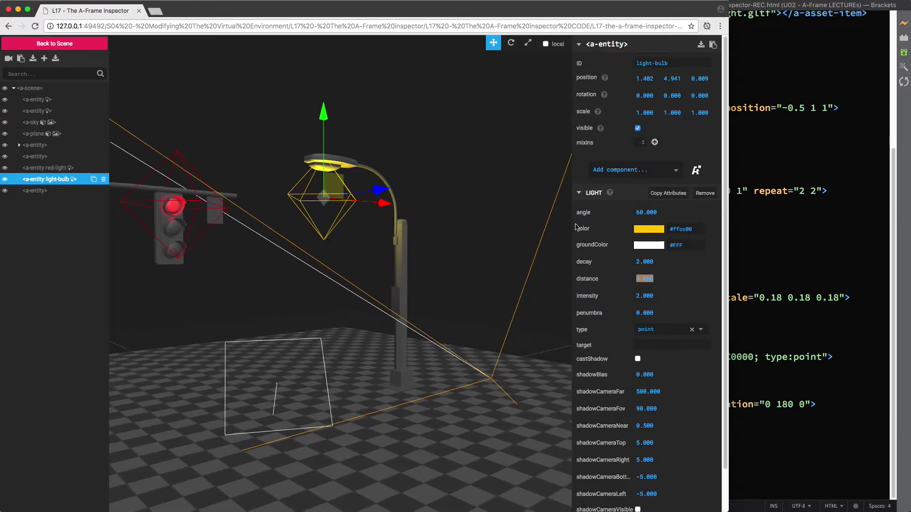
{"action": "left_click", "coordinate": [712, 44]}
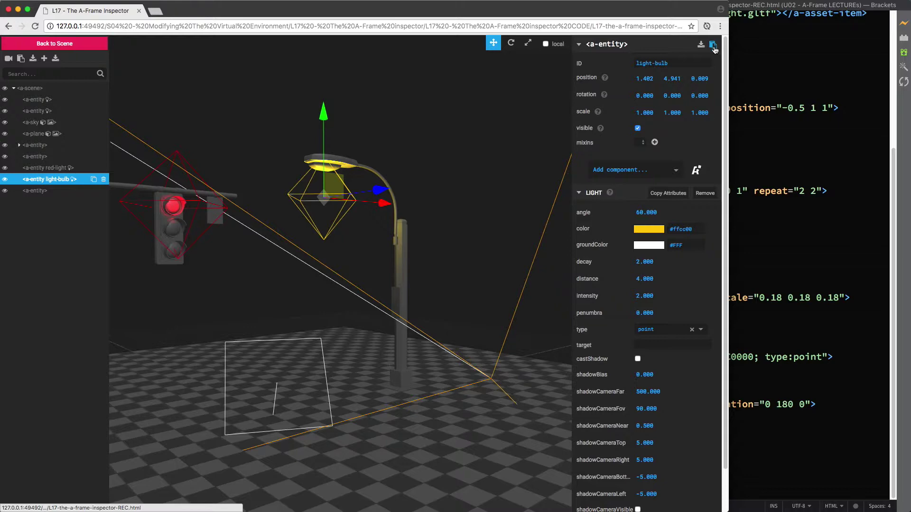
{"action": "left_click", "coordinate": [808, 330]}
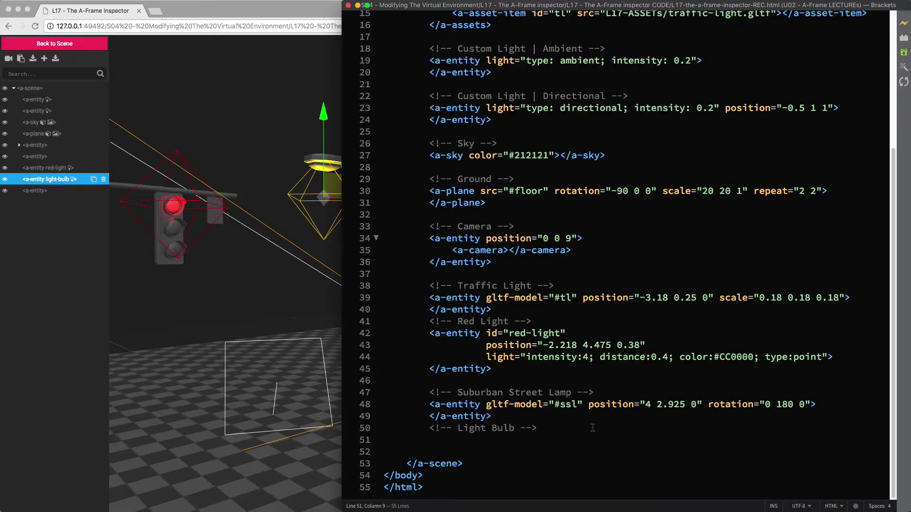
- Paste the light-bulb markup, remove data-brackets-id and put the light attribute on its own line
{"action": "type", "text": "<a-entity data-brackets-id=\"3159\" id=\"light-bulb\" position=\"1.402 4.909 0.009\" light=\"distance:4;intensity:2;color:#ffcc00;type:point;decay:2\">         </a-entity>"}
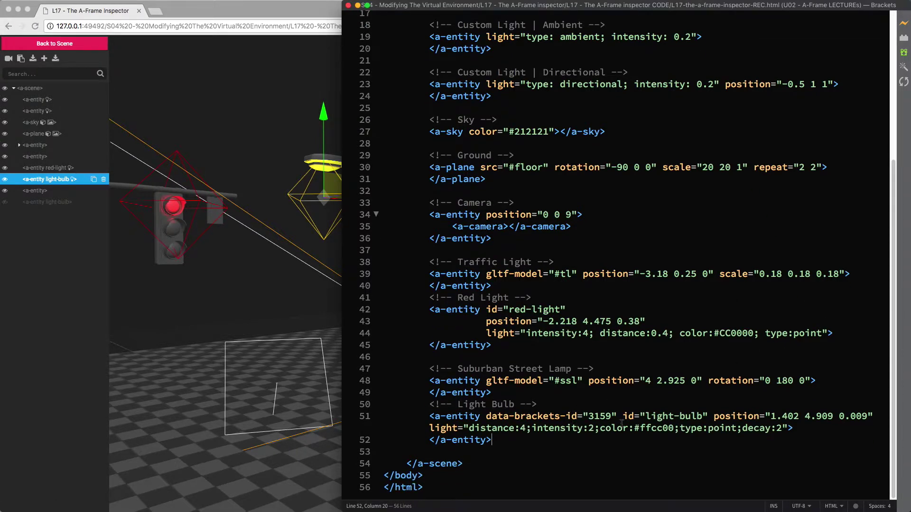
{"action": "left_click", "coordinate": [622, 419]}
{"action": "left_click", "coordinate": [487, 418], "text": "shift"}
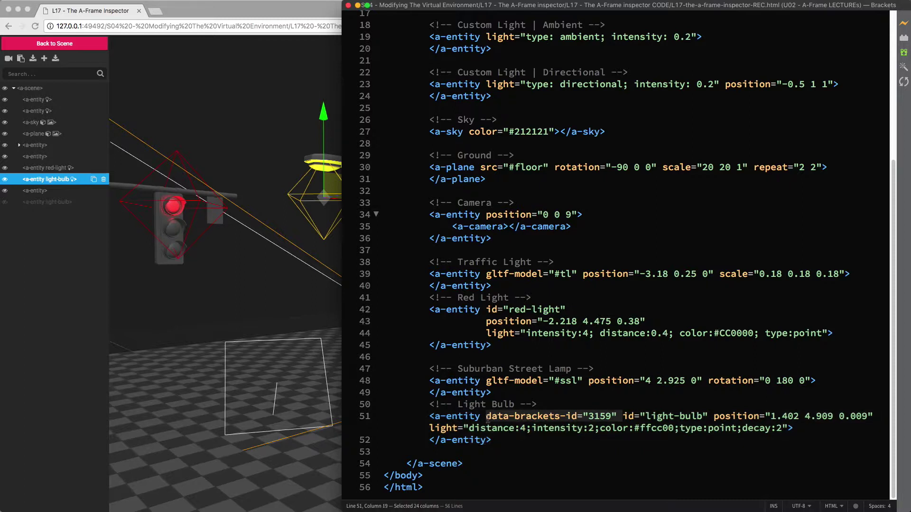
{"action": "key", "text": "BackSpace"}
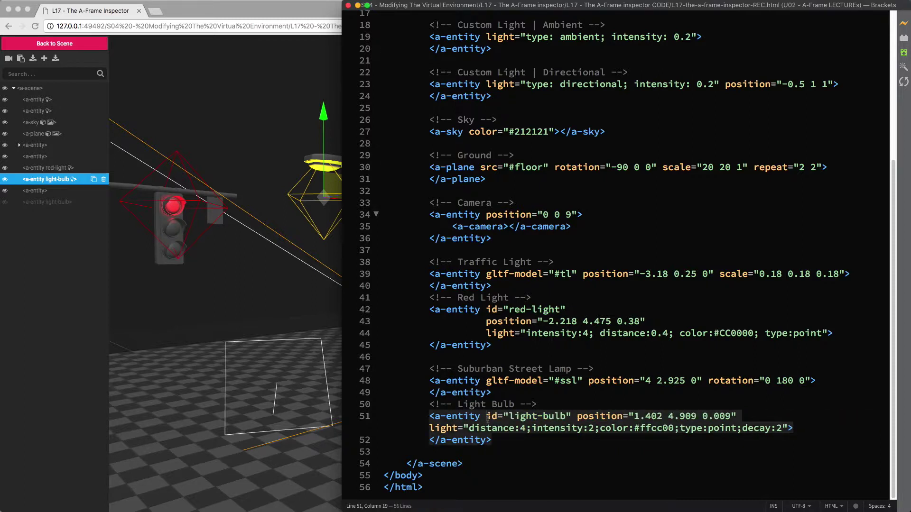
{"action": "key", "text": "Return"}
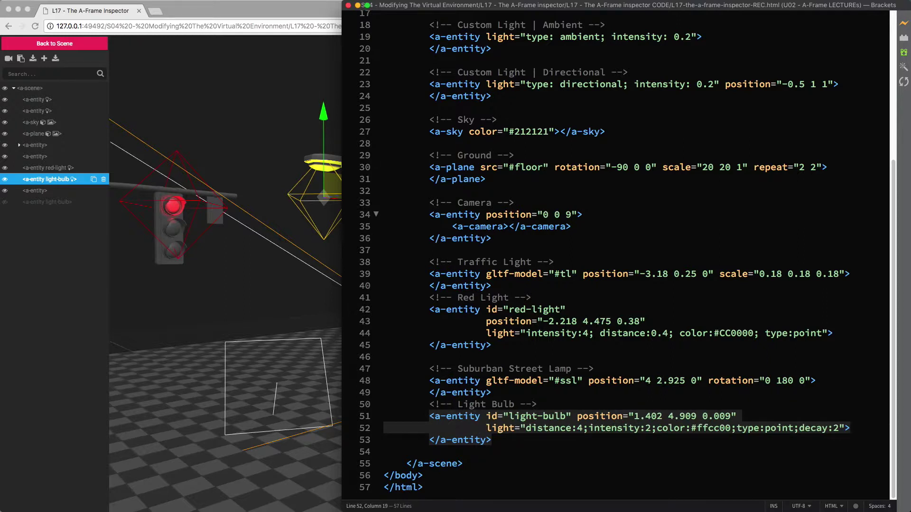
- Add spaces between the light settings and move position onto its own line
{"action": "left_click", "coordinate": [588, 428]}
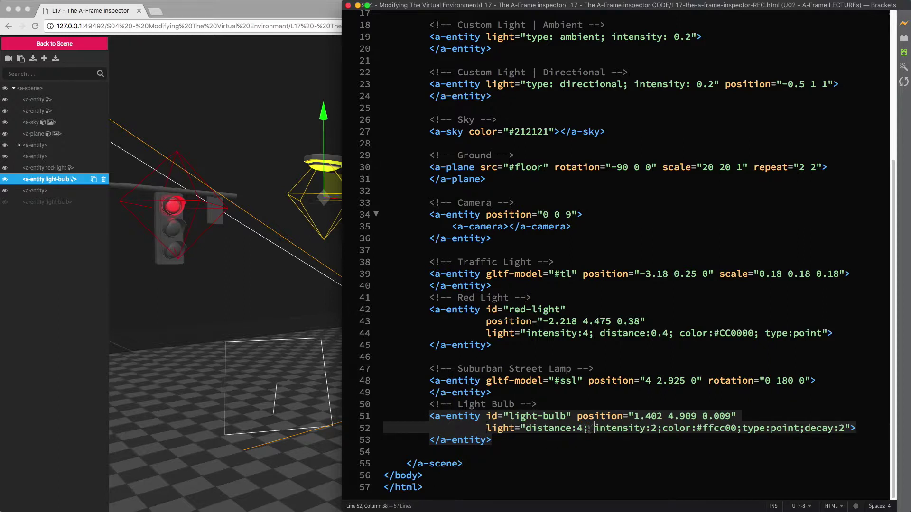
{"action": "left_click", "coordinate": [662, 428]}
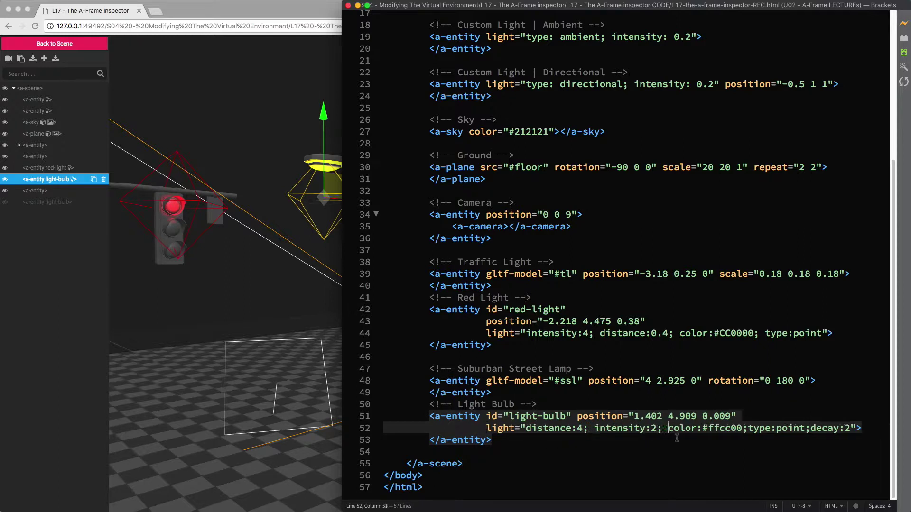
{"action": "left_click", "coordinate": [747, 428]}
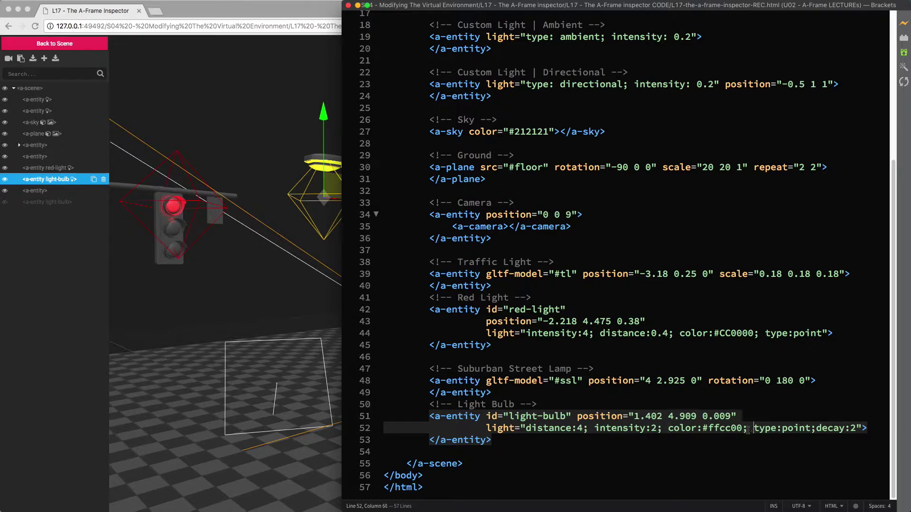
{"action": "left_click", "coordinate": [816, 428]}
{"action": "double_click", "coordinate": [574, 418]}
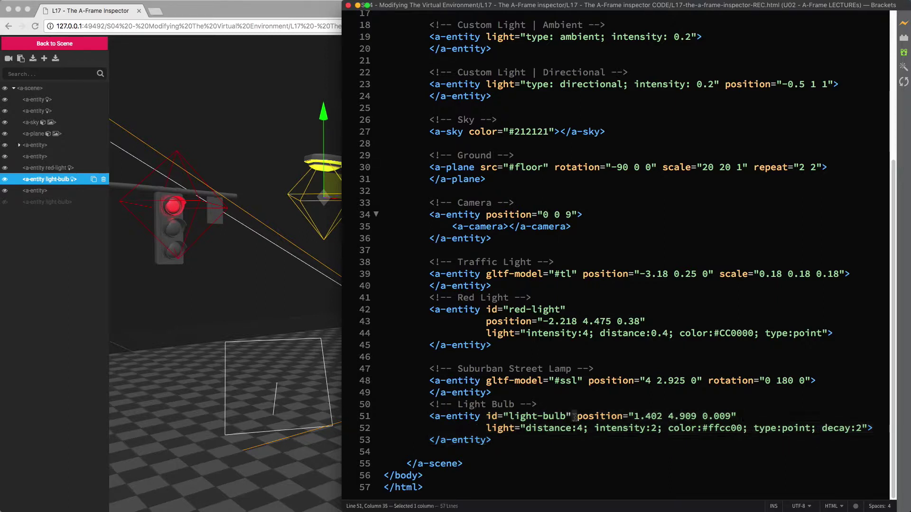
{"action": "key", "text": "Return"}
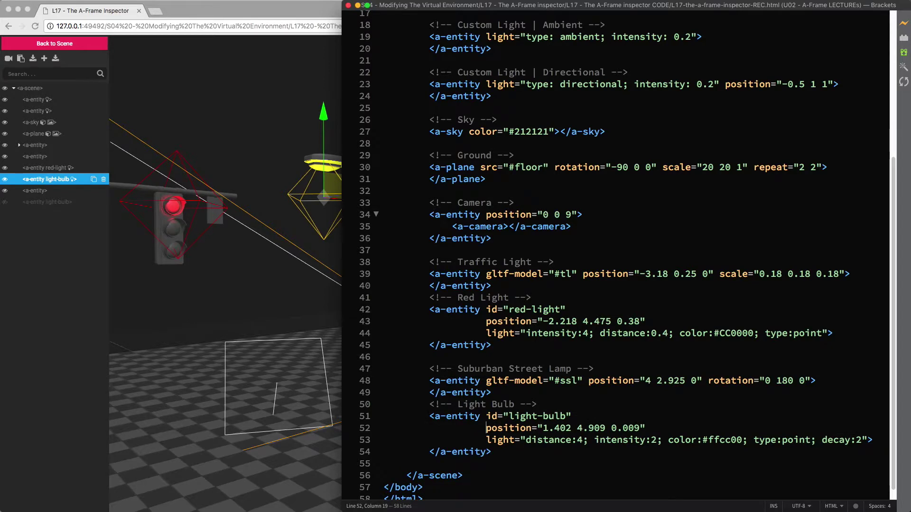
{"action": "left_click", "coordinate": [261, 313]}
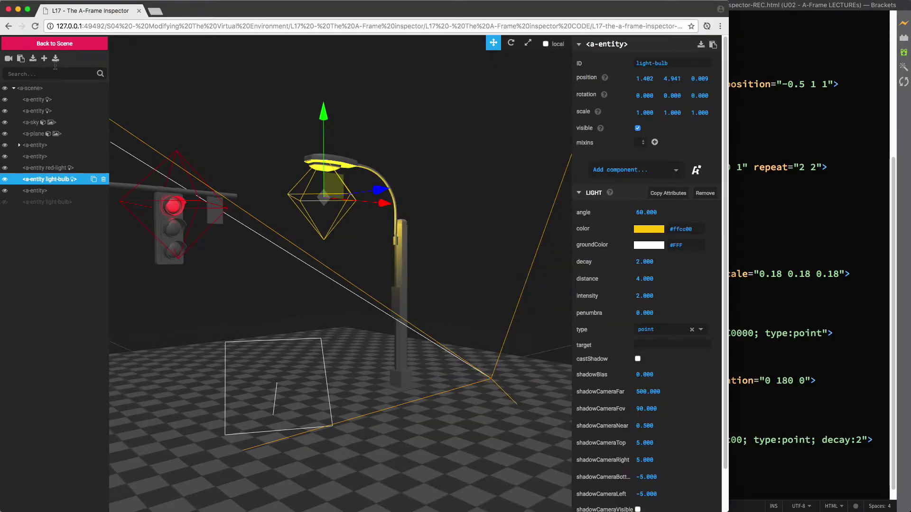
- Return to the scene and walk around the traffic light and lamp
{"action": "left_click", "coordinate": [42, 43]}
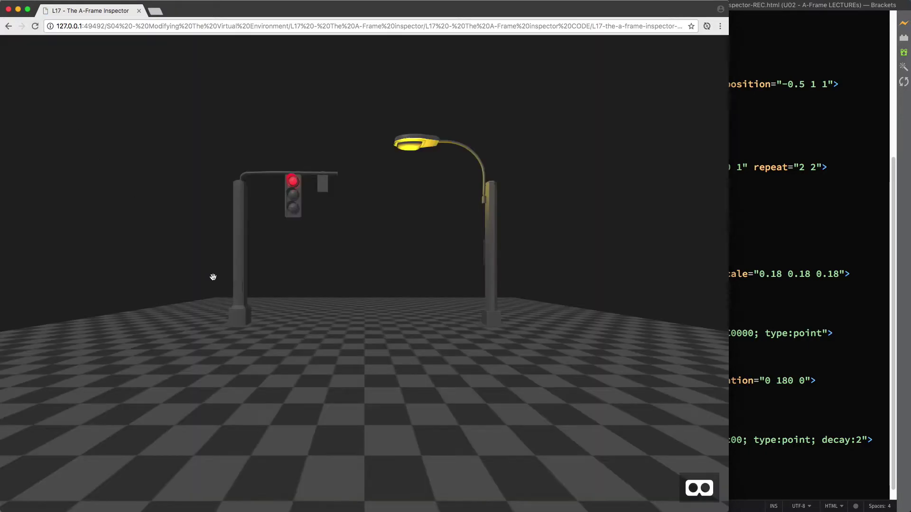
{"action": "key", "text": "w"}
{"action": "left_click_drag", "start_coordinate": [281, 340], "coordinate": [358, 276]}
{"action": "key", "text": "s"}
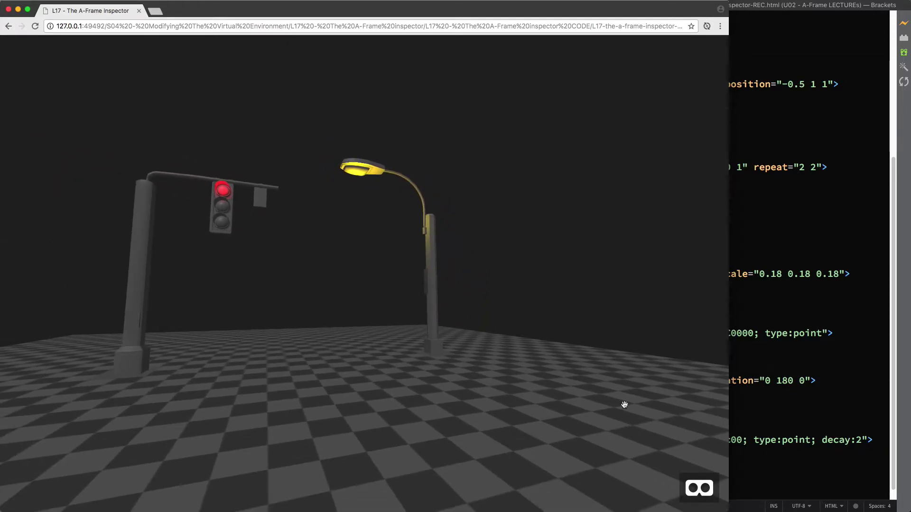
- Add a '<!-- Light Cone' comment on a new line after the light-bulb entity
{"action": "left_click", "coordinate": [768, 418]}
{"action": "left_click", "coordinate": [541, 453]}
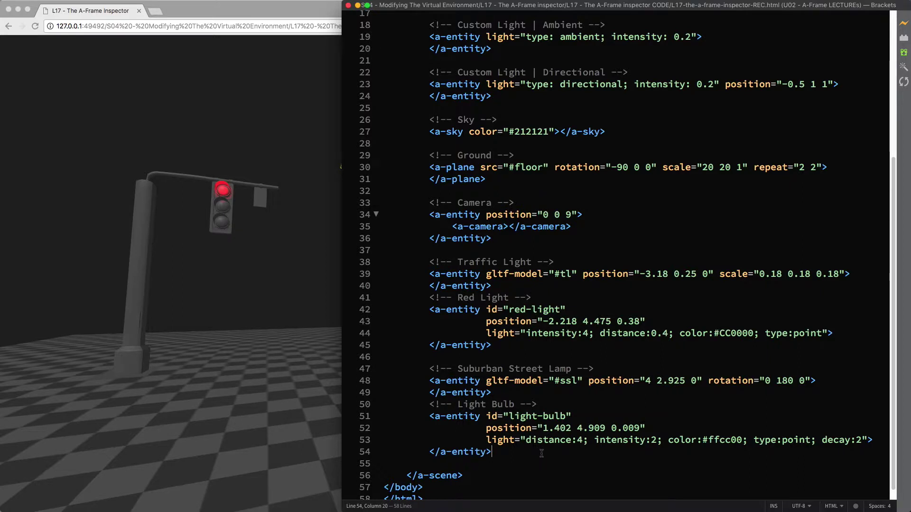
{"action": "key", "text": "Return"}
{"action": "type", "text": "<!--"}
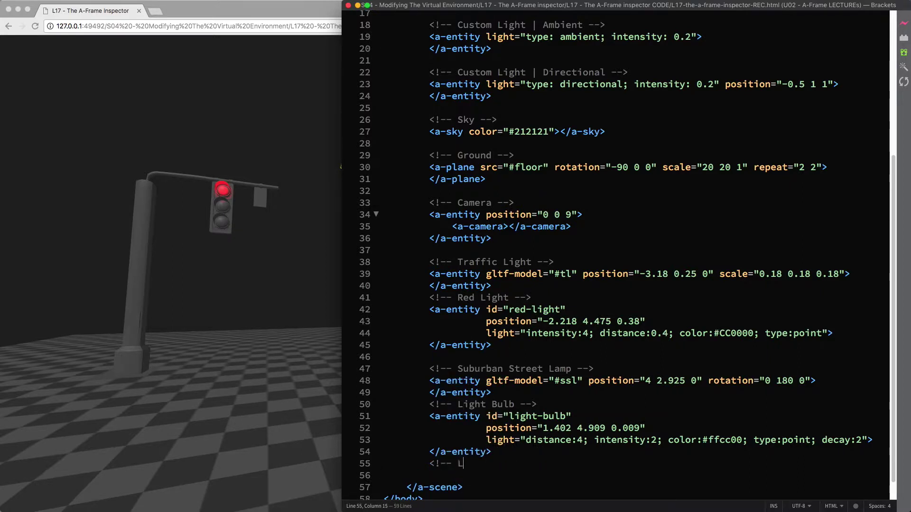
{"action": "type", "text": " Light Cone -->"}
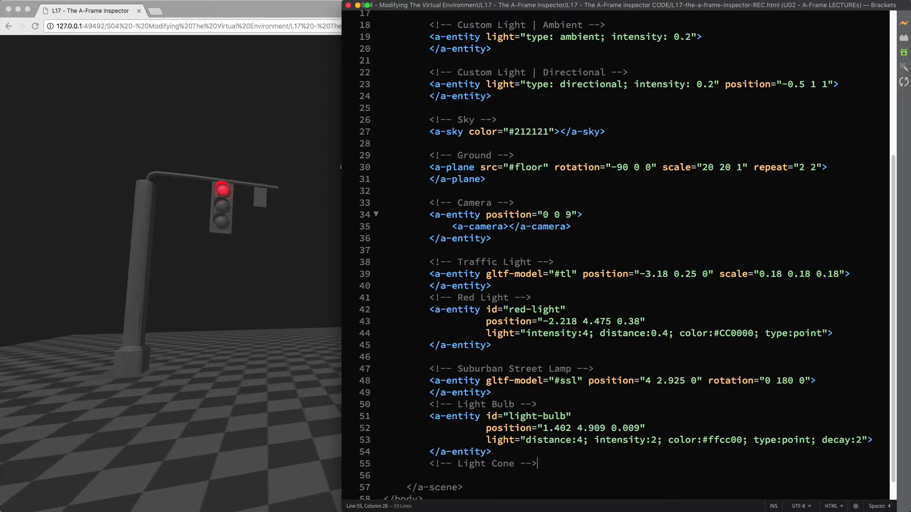
{"action": "key", "text": "Return"}
{"action": "scroll", "coordinate": [606, 438], "scroll_direction": "down", "scroll_amount": 1}
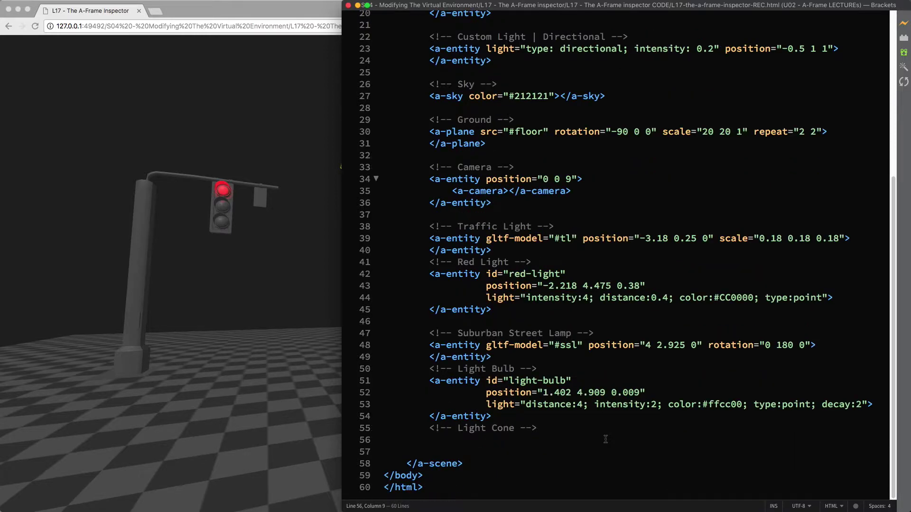
{"action": "left_click", "coordinate": [298, 376]}
- Reopen the inspector, select the light-bulb and clone it
{"action": "key", "text": "ctrl+alt+i"}
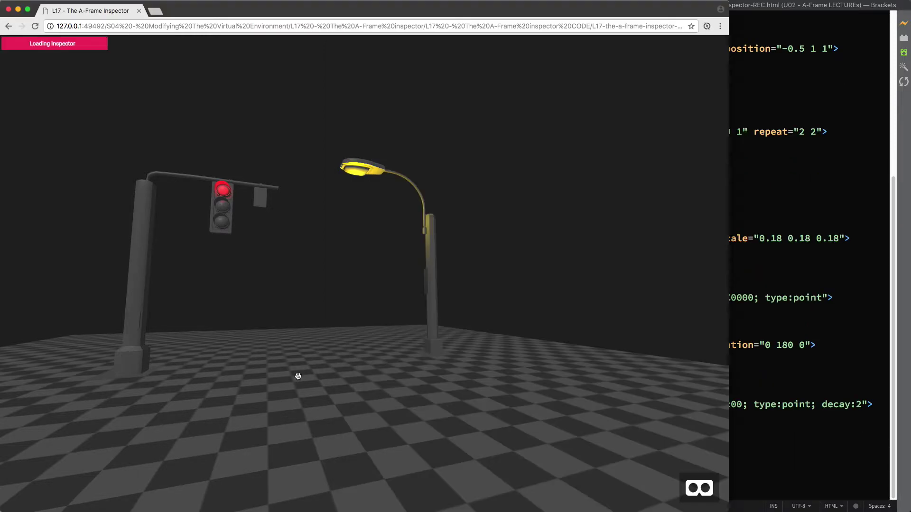
{"action": "left_click_drag", "start_coordinate": [215, 314], "coordinate": [290, 322]}
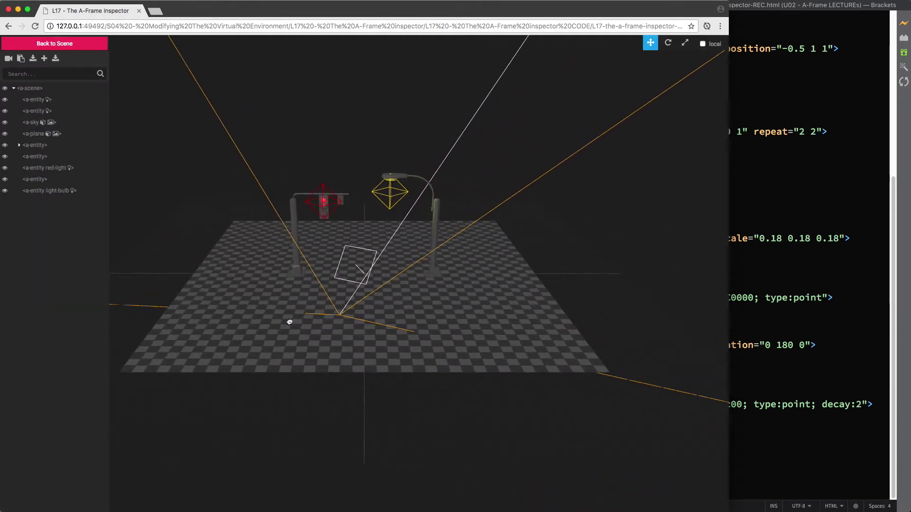
{"action": "scroll", "coordinate": [400, 258], "scroll_direction": "up", "scroll_amount": 5}
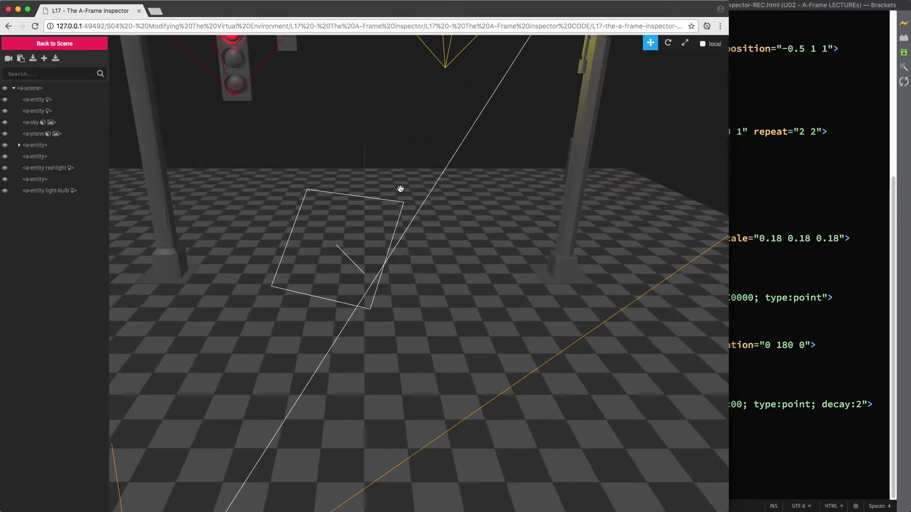
{"action": "left_click_drag", "start_coordinate": [404, 152], "coordinate": [369, 284]}
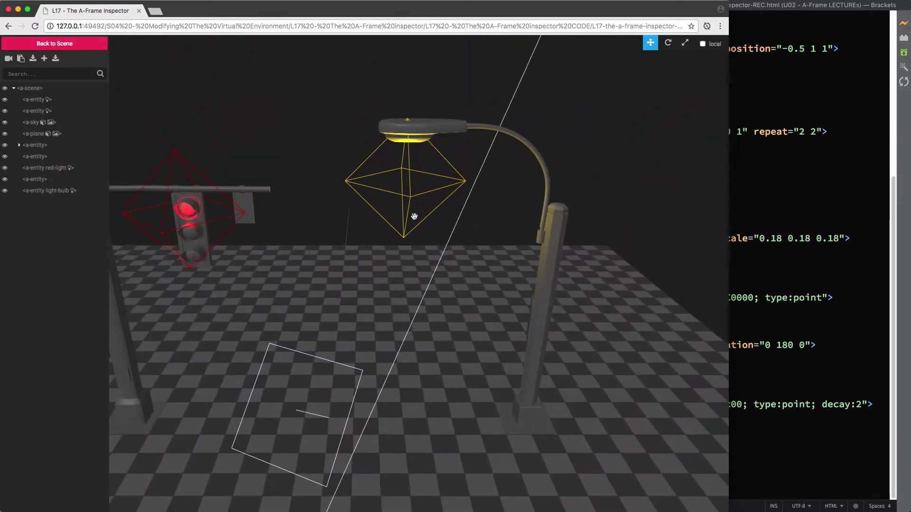
{"action": "left_click", "coordinate": [416, 194]}
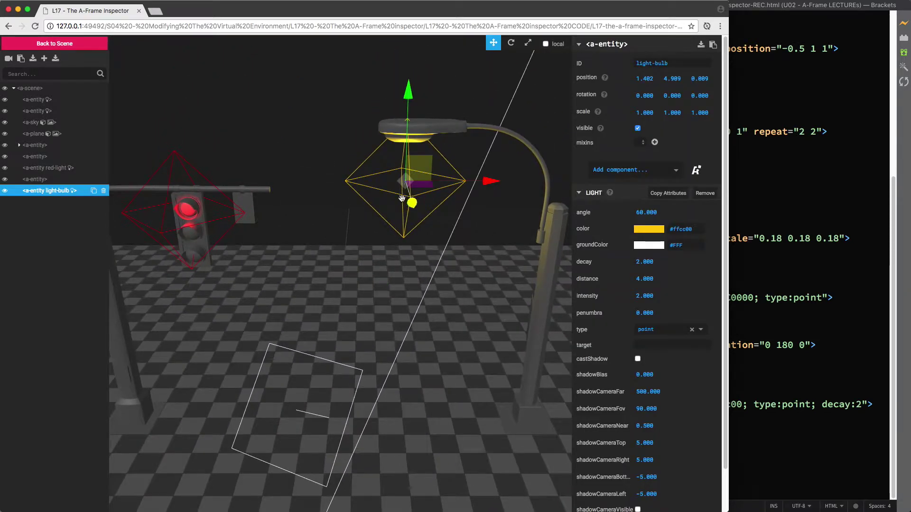
{"action": "left_click", "coordinate": [94, 191]}
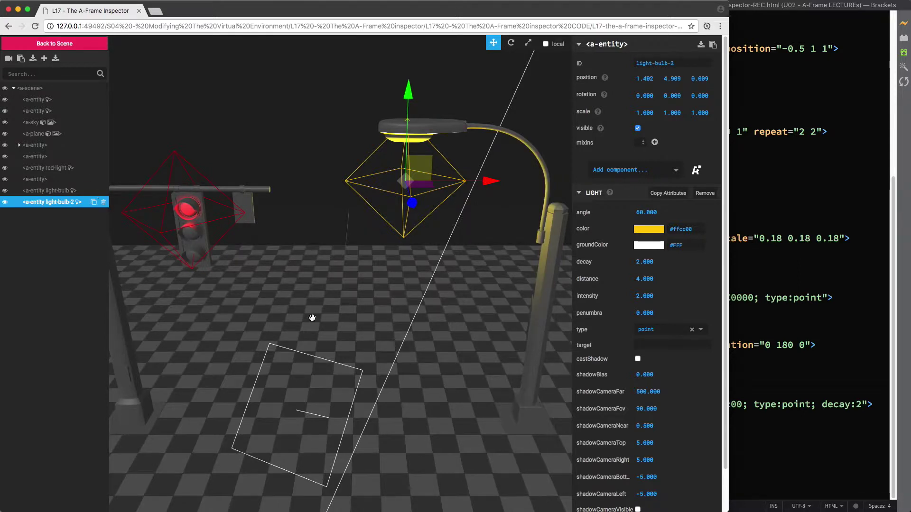
- Make the copy a spot light and rename its ID to light-cone
{"action": "left_click", "coordinate": [645, 334]}
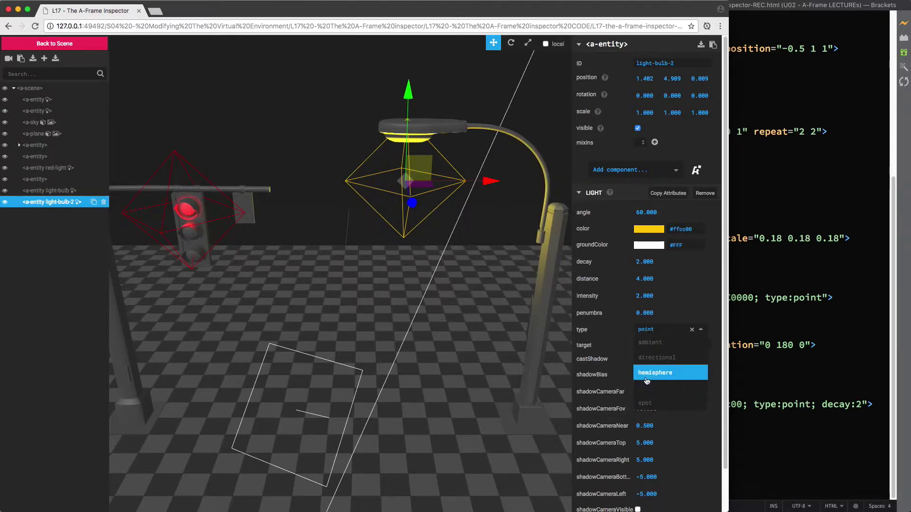
{"action": "left_click", "coordinate": [648, 402]}
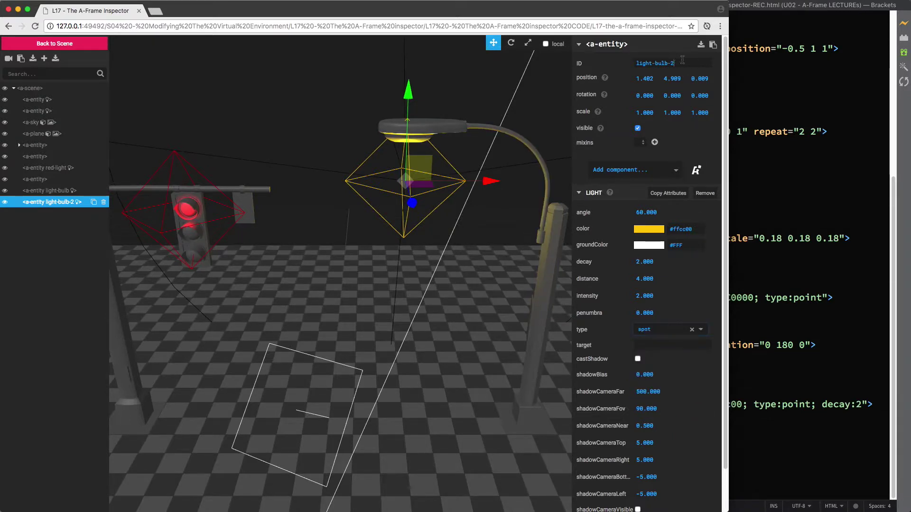
{"action": "left_click_drag", "start_coordinate": [682, 59], "coordinate": [654, 63]}
{"action": "type", "text": "cone"}
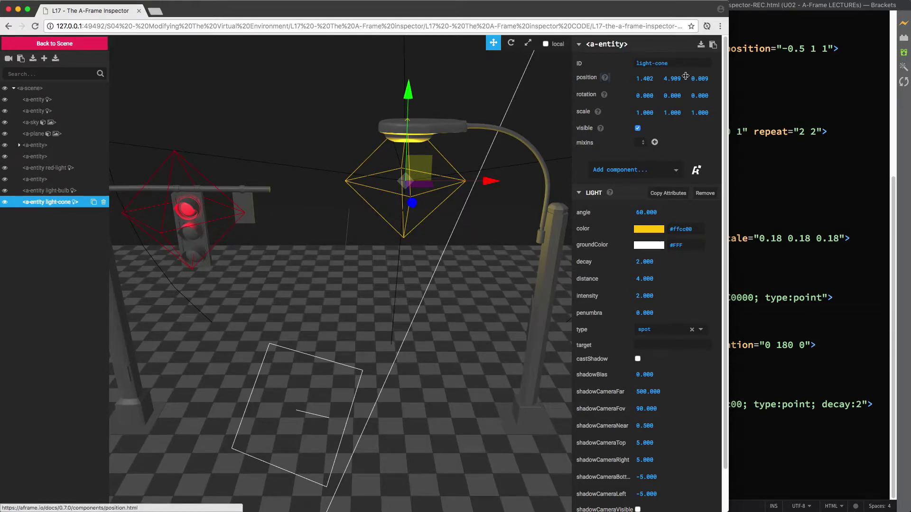
{"action": "scroll", "coordinate": [457, 268], "scroll_direction": "down", "scroll_amount": 6}
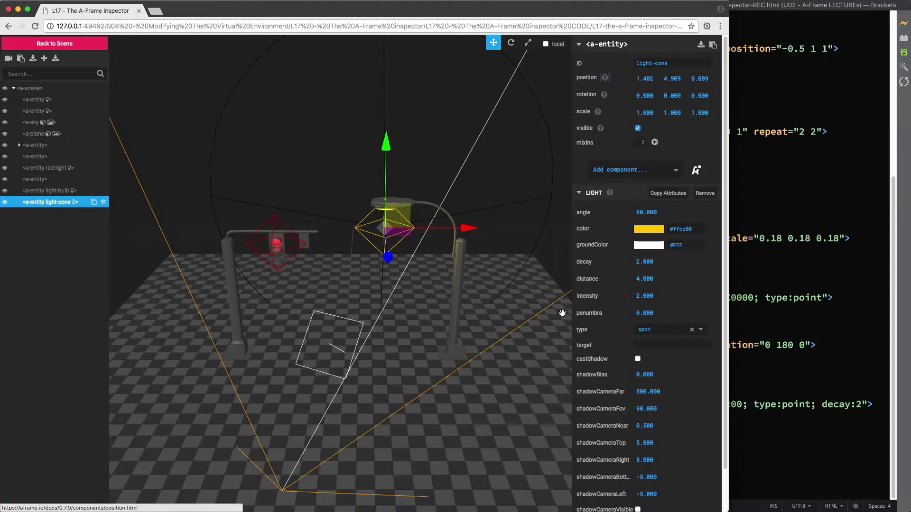
- Give the spot light distance 0, decay 1 and intensity 1
{"action": "left_click", "coordinate": [644, 278]}
{"action": "type", "text": "0"}
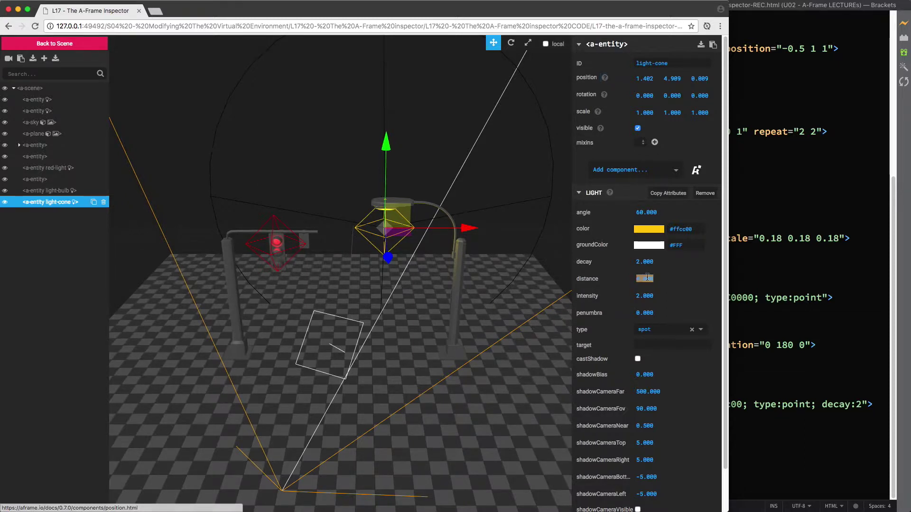
{"action": "key", "text": "Tab"}
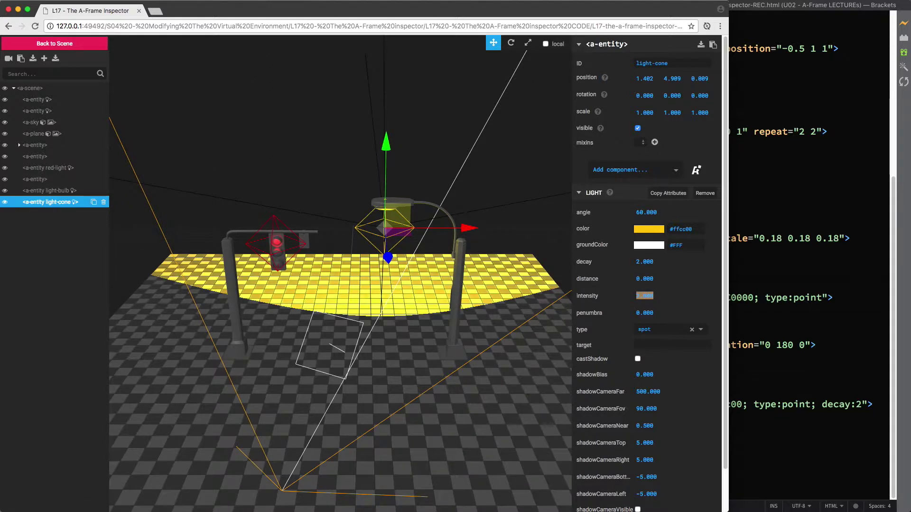
{"action": "left_click", "coordinate": [642, 262]}
{"action": "type", "text": "1"}
{"action": "left_click", "coordinate": [641, 295]}
{"action": "type", "text": "1"}
{"action": "key", "text": "Tab"}
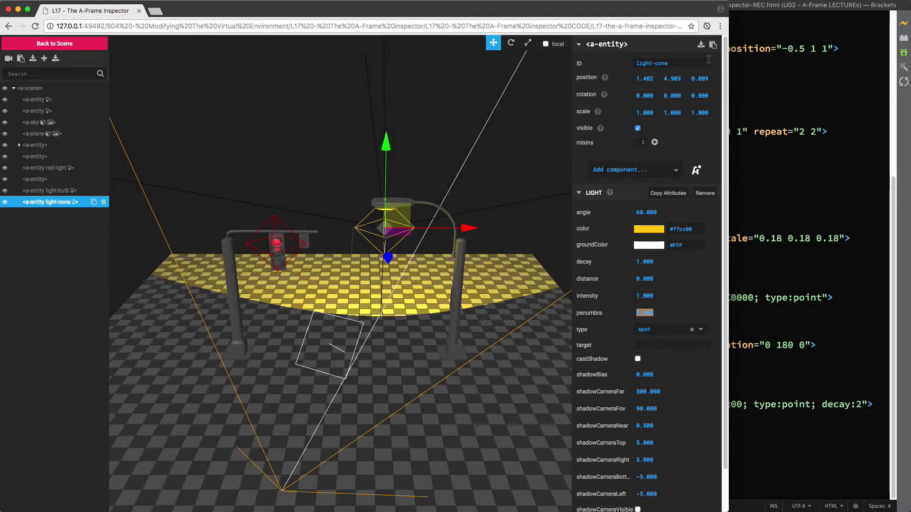
- Rotate the spotlight to X -90 and raise it to about 5.479 above the lamp
{"action": "left_click", "coordinate": [647, 96]}
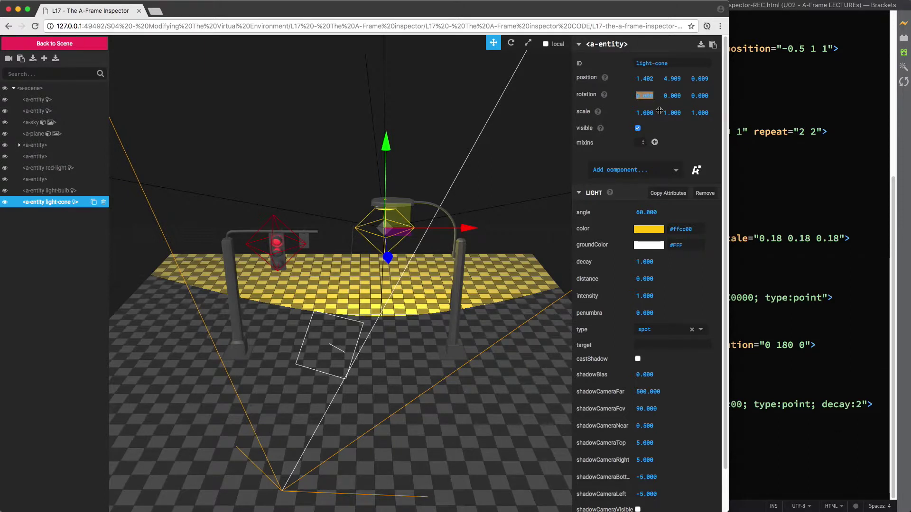
{"action": "type", "text": "-"}
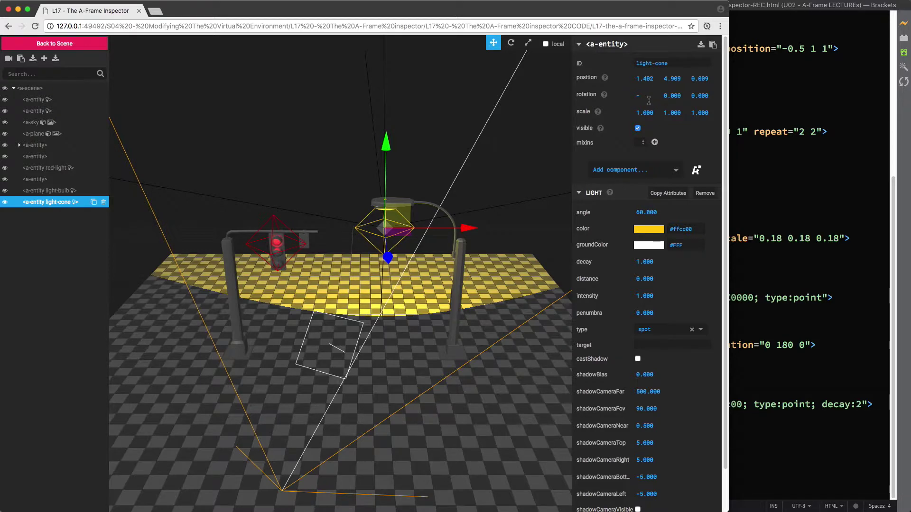
{"action": "type", "text": "90"}
{"action": "key", "text": "Return"}
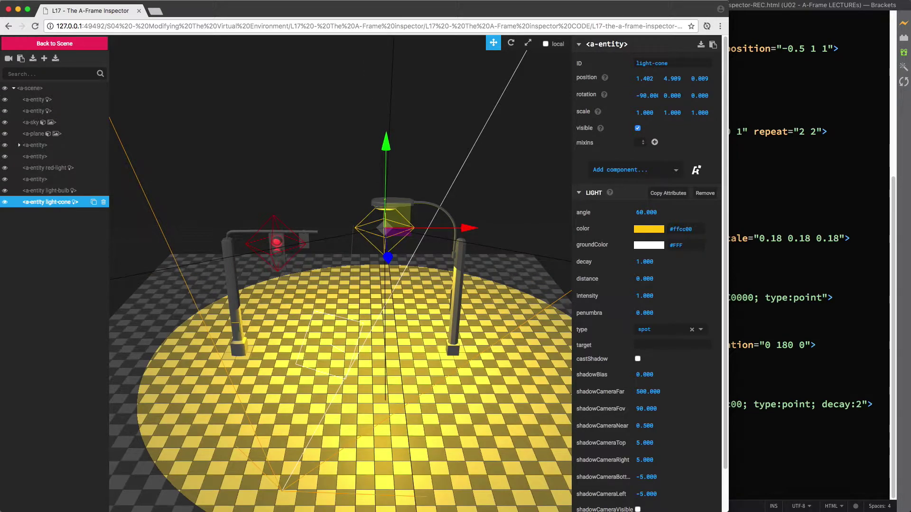
{"action": "scroll", "coordinate": [482, 189], "scroll_direction": "down", "scroll_amount": 5}
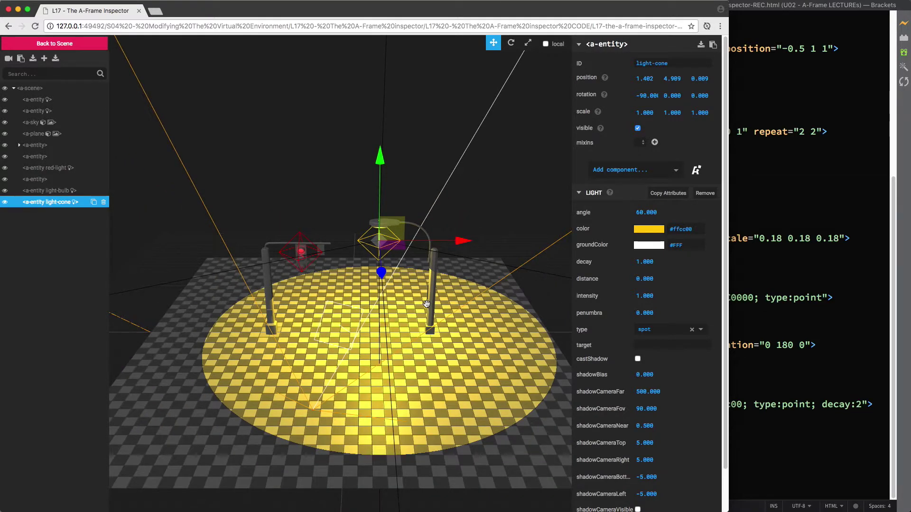
{"action": "left_click_drag", "start_coordinate": [363, 331], "coordinate": [435, 258]}
{"action": "scroll", "coordinate": [435, 258], "scroll_direction": "up", "scroll_amount": 2}
{"action": "left_click_drag", "start_coordinate": [402, 133], "coordinate": [400, 108]}
{"action": "left_click_drag", "start_coordinate": [444, 150], "coordinate": [433, 187]}
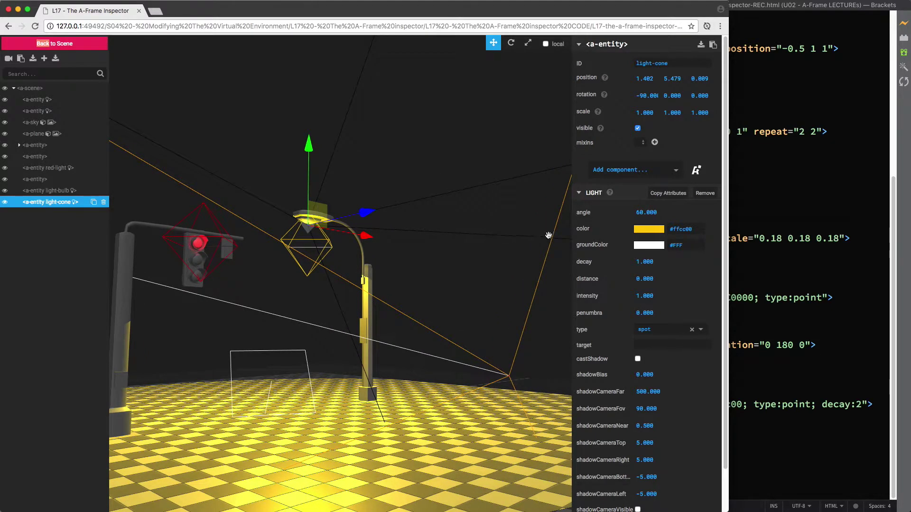
- Set the spotlight angle to 45 and penumbra to 0.3, then copy its HTML
{"action": "left_click_drag", "start_coordinate": [644, 211], "coordinate": [642, 210]}
{"action": "scroll", "coordinate": [466, 218], "scroll_direction": "down", "scroll_amount": 3}
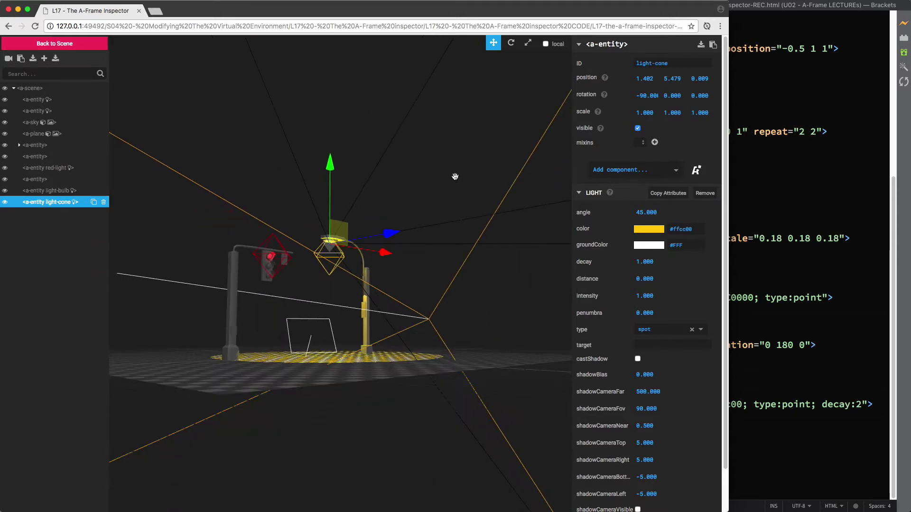
{"action": "left_click_drag", "start_coordinate": [453, 177], "coordinate": [436, 226]}
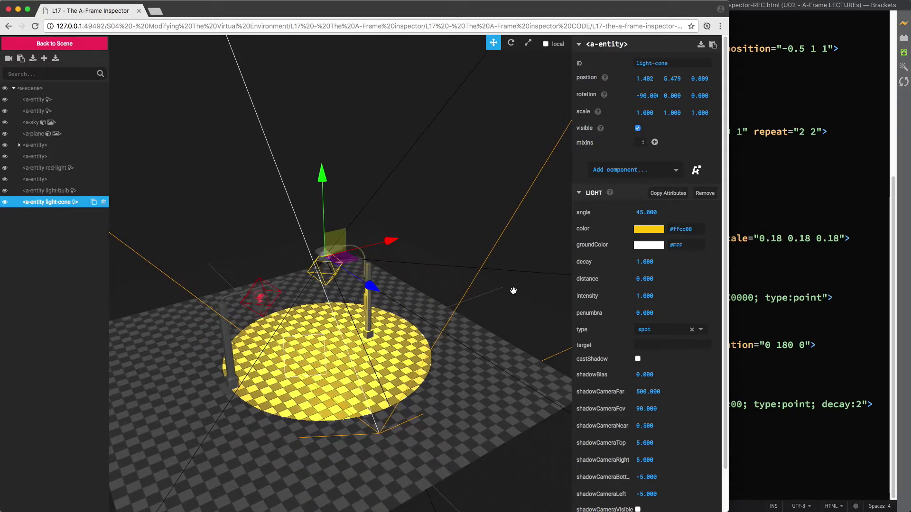
{"action": "left_click", "coordinate": [646, 314]}
{"action": "type", "text": "0.3"}
{"action": "key", "text": "Tab"}
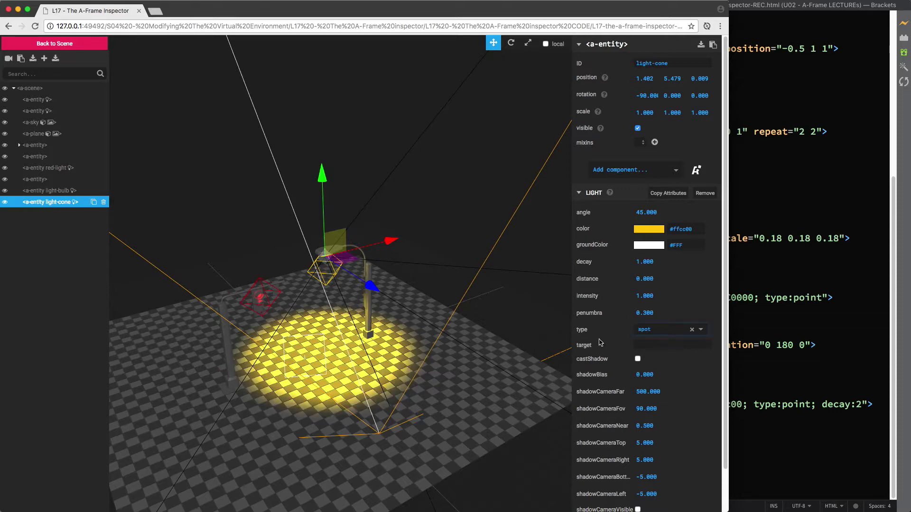
{"action": "left_click_drag", "start_coordinate": [488, 378], "coordinate": [411, 319]}
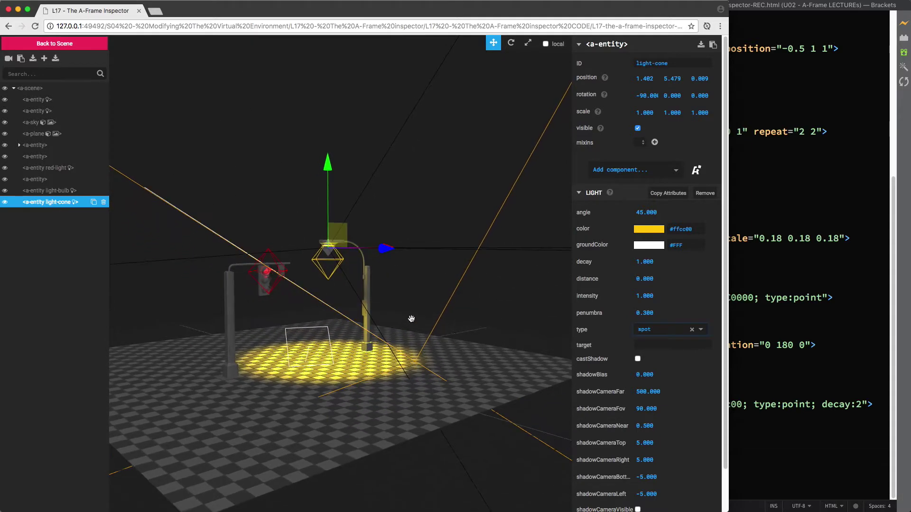
{"action": "scroll", "coordinate": [411, 318], "scroll_direction": "up", "scroll_amount": 5}
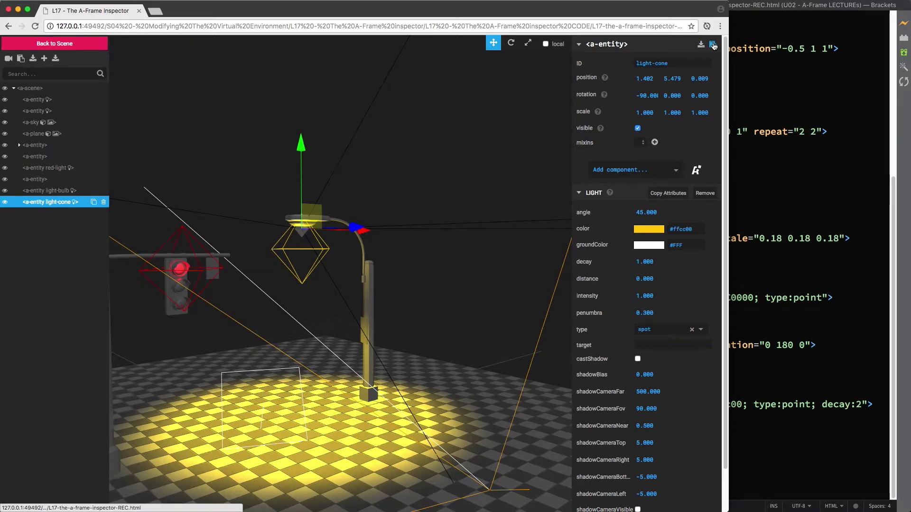
{"action": "left_click", "coordinate": [799, 284]}
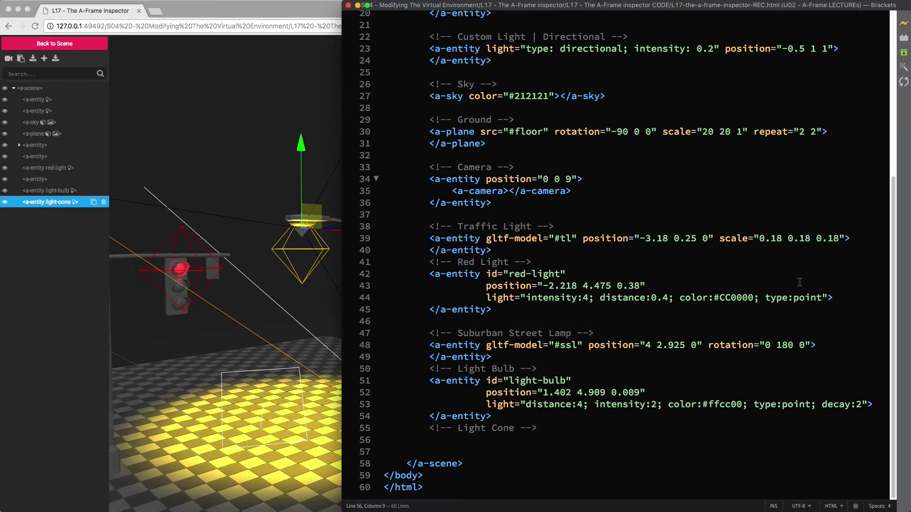
- Paste the light-cone markup and delete its data-brackets-id attribute
{"action": "type", "text": "<a-entity data-brackets-id=\"3181\" id=\"light-cone\" position=\"1.402 5.479 0.009\" light=\"angle:45;type:spot;color:#ffcc00;penumbra:0.3\" rotation=\"-90 0 0\"></a-entity>"}
{"action": "key", "text": "Return"}
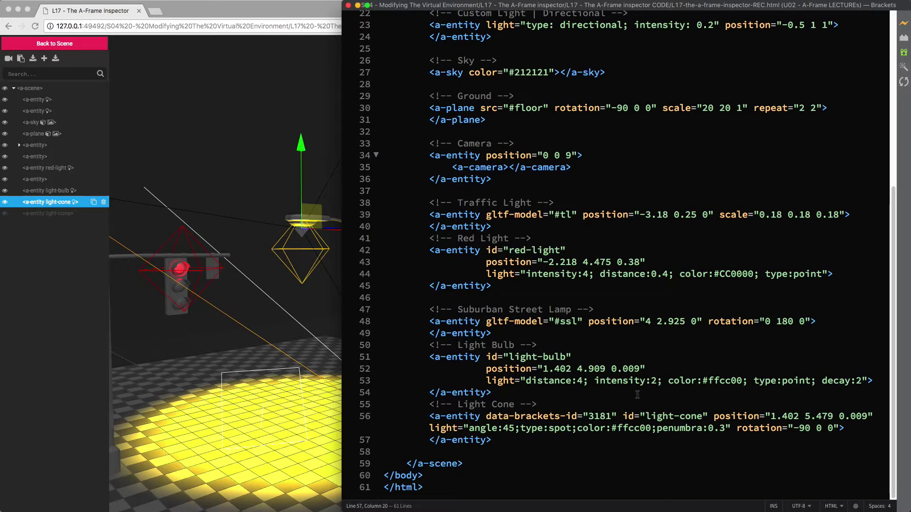
{"action": "left_click", "coordinate": [618, 416]}
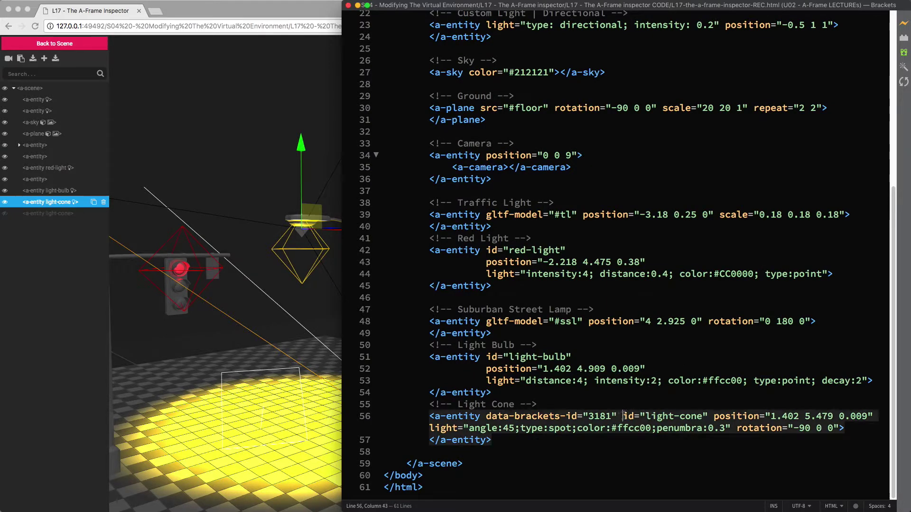
{"action": "left_click", "coordinate": [484, 416], "text": "shift"}
{"action": "key", "text": "BackSpace"}
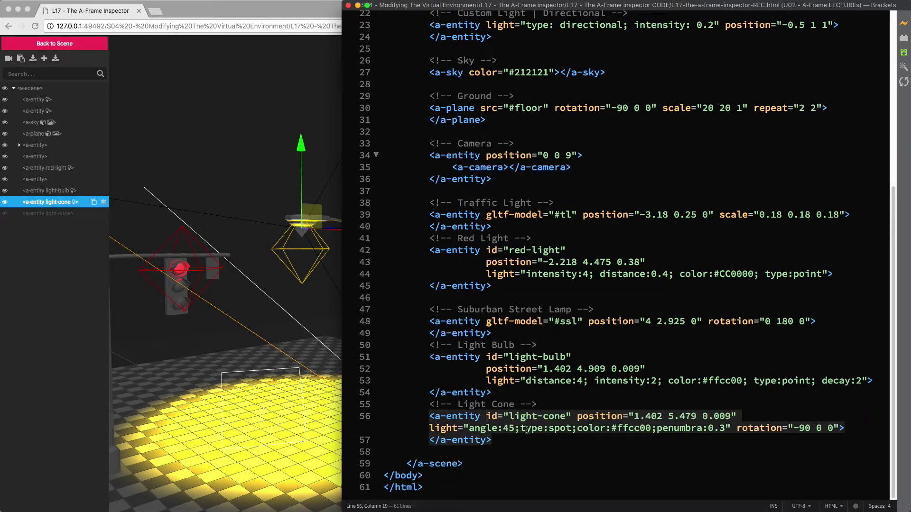
- Move rotation ahead of the light settings and split position, rotation and light onto separate lines
{"action": "left_click", "coordinate": [735, 429]}
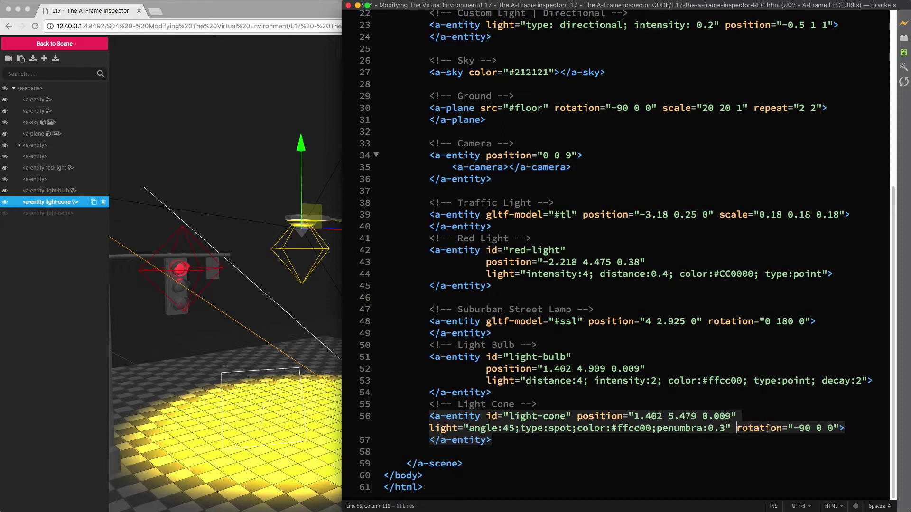
{"action": "left_click", "coordinate": [838, 428], "text": "shift"}
{"action": "left_click_drag", "start_coordinate": [766, 430], "coordinate": [740, 418]}
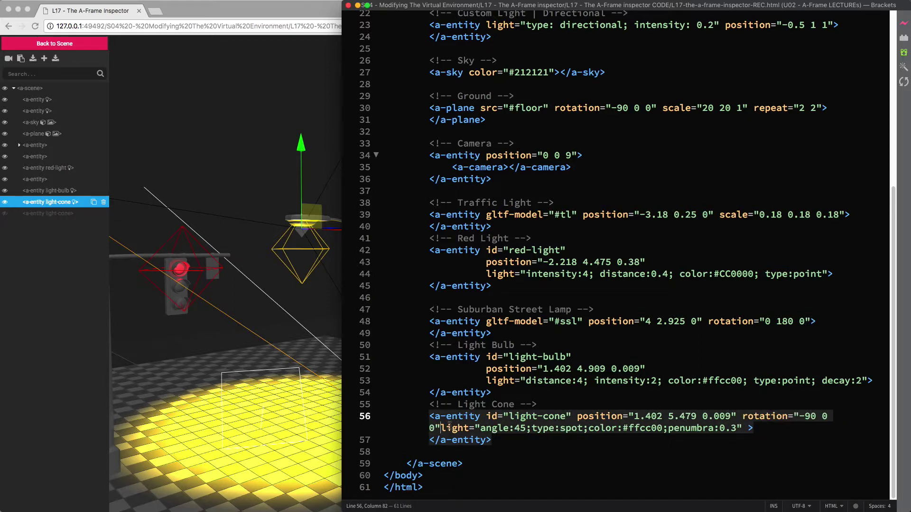
{"action": "key", "text": "Return"}
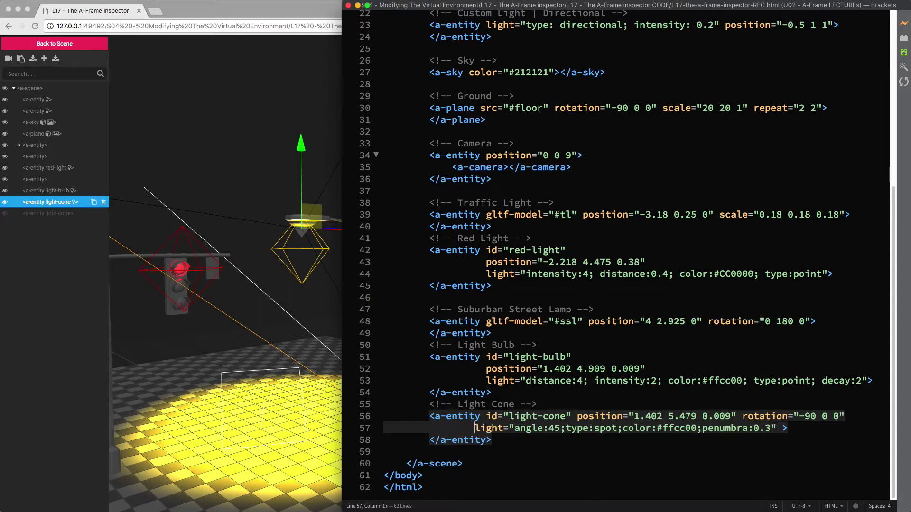
{"action": "left_click", "coordinate": [577, 428]}
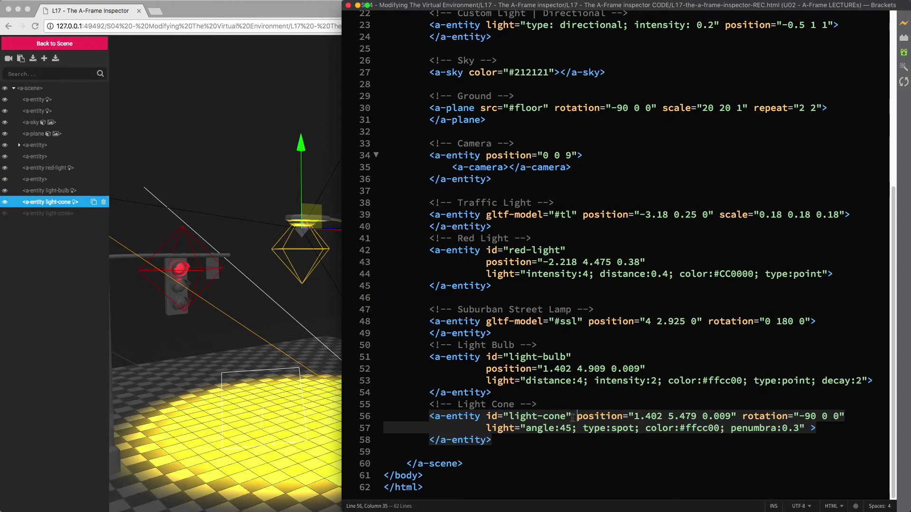
{"action": "key", "text": "Return"}
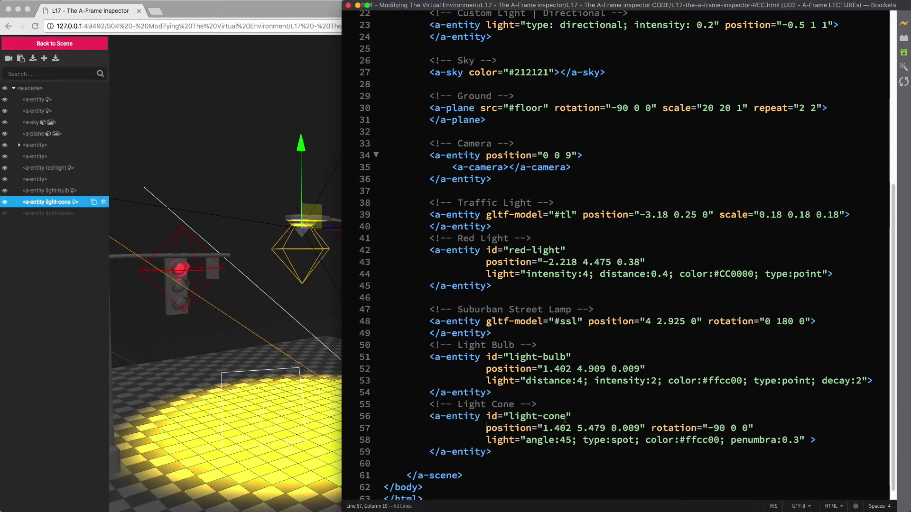
{"action": "left_click", "coordinate": [309, 371]}
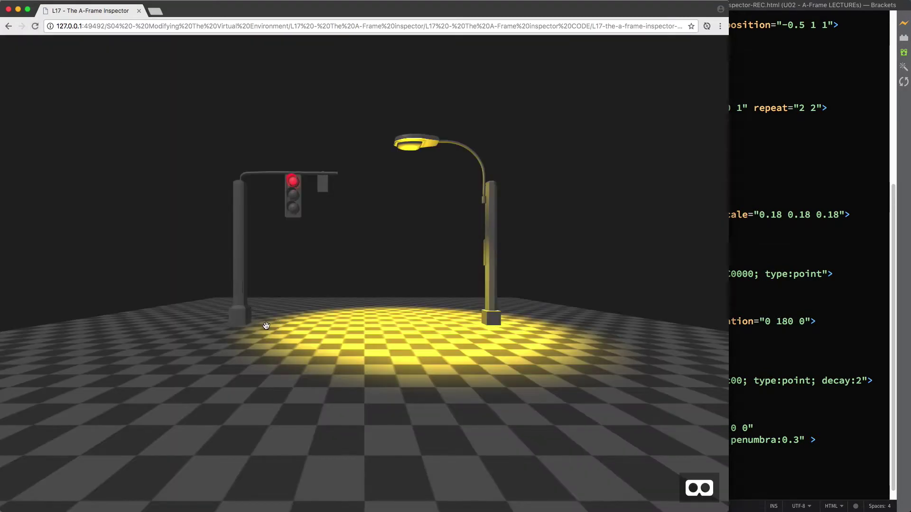
- Walk and look around the scene to view the yellow spotlight pool
{"action": "key", "text": "w"}
{"action": "left_click_drag", "start_coordinate": [266, 326], "coordinate": [295, 392]}
{"action": "key", "text": "s"}
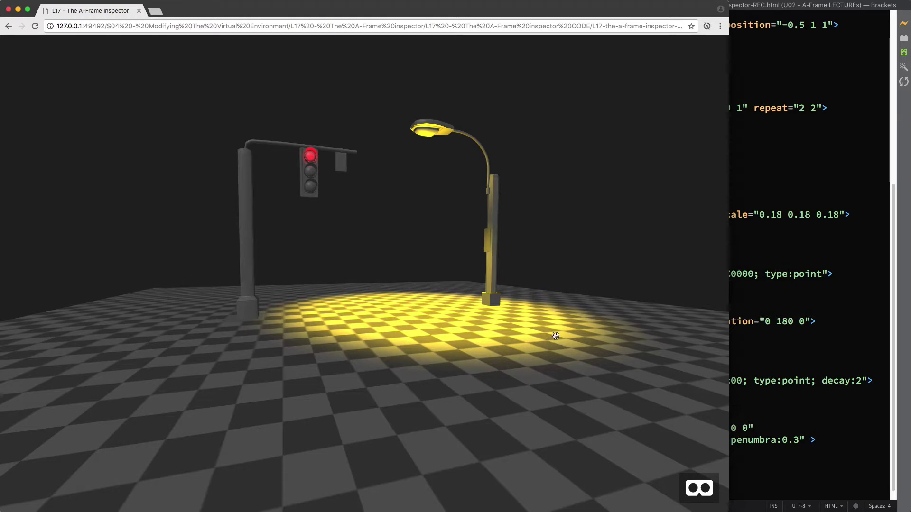
{"action": "left_click_drag", "start_coordinate": [556, 336], "coordinate": [413, 319]}
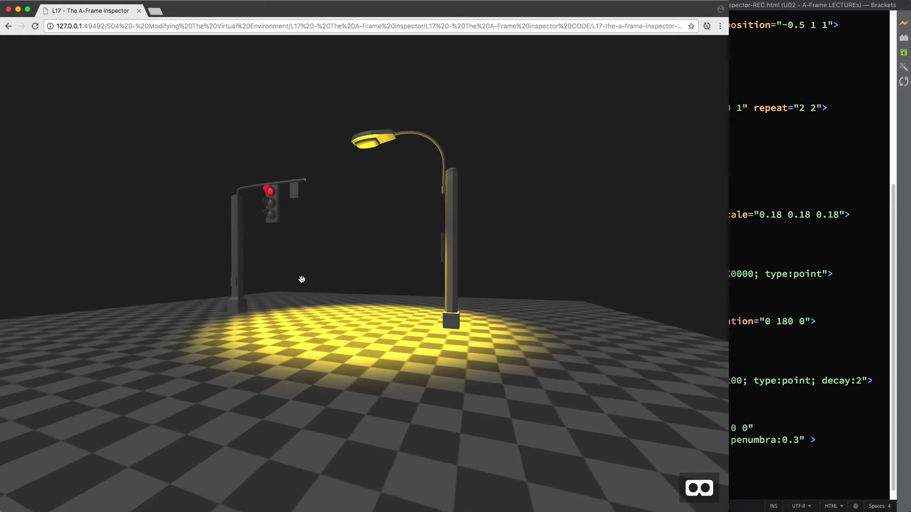
{"action": "mouse_move", "coordinate": [302, 279]}
{"action": "left_mouse_down"}
{"action": "mouse_move", "coordinate": [330, 279]}
{"action": "mouse_move", "coordinate": [312, 277]}
{"action": "mouse_move", "coordinate": [298, 289]}
{"action": "left_mouse_up"}
- Move closer to the lamp, reopen the inspector and add a new empty entity
{"action": "key", "text": "w"}
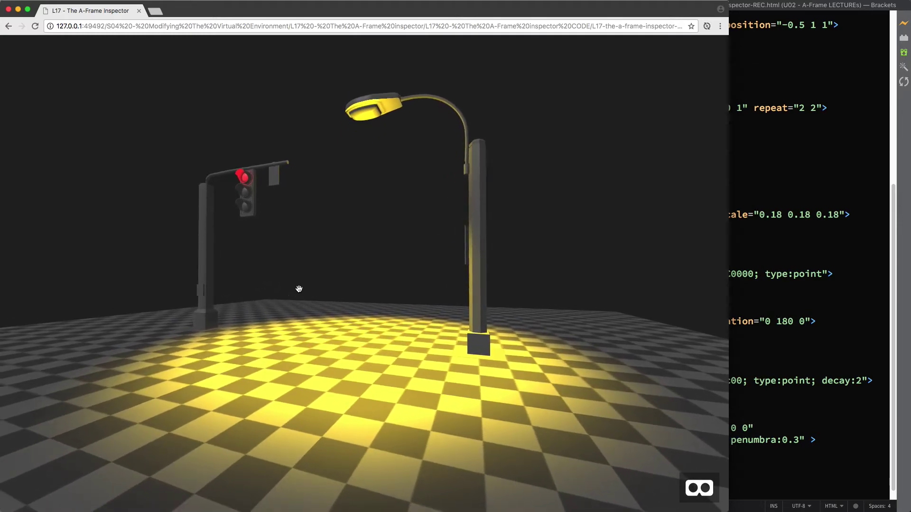
{"action": "key", "text": "ctrl+alt+i"}
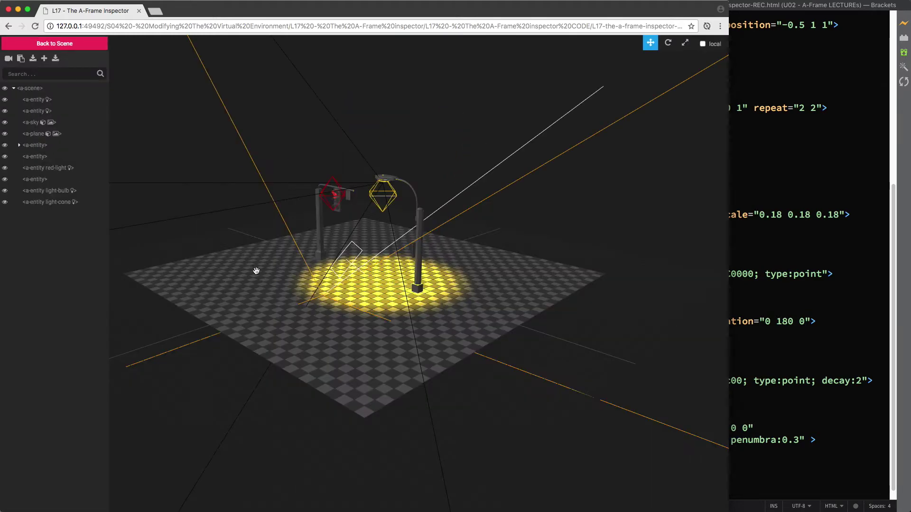
{"action": "left_click", "coordinate": [44, 58]}
- Add a geometry component to the new entity and move the box toward the lamp
{"action": "left_click_drag", "start_coordinate": [137, 233], "coordinate": [227, 258]}
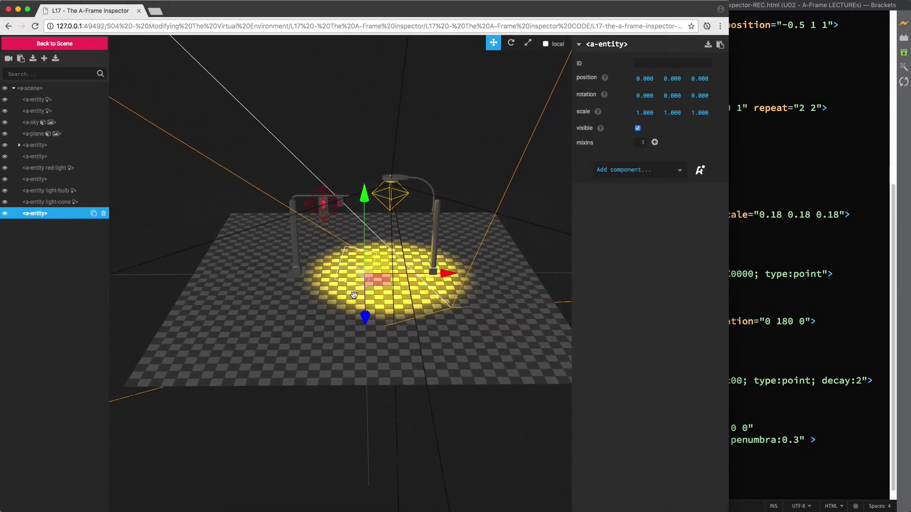
{"action": "scroll", "coordinate": [365, 290], "scroll_direction": "up", "scroll_amount": 2}
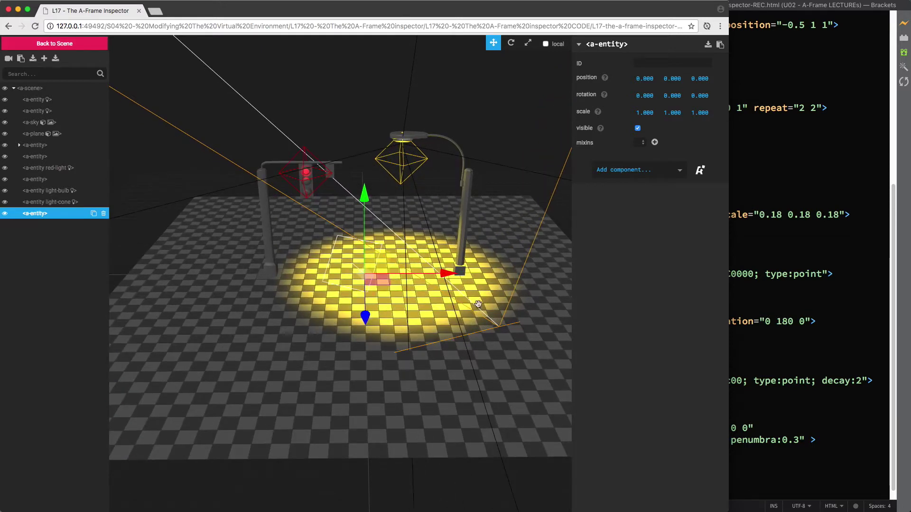
{"action": "left_click", "coordinate": [632, 170]}
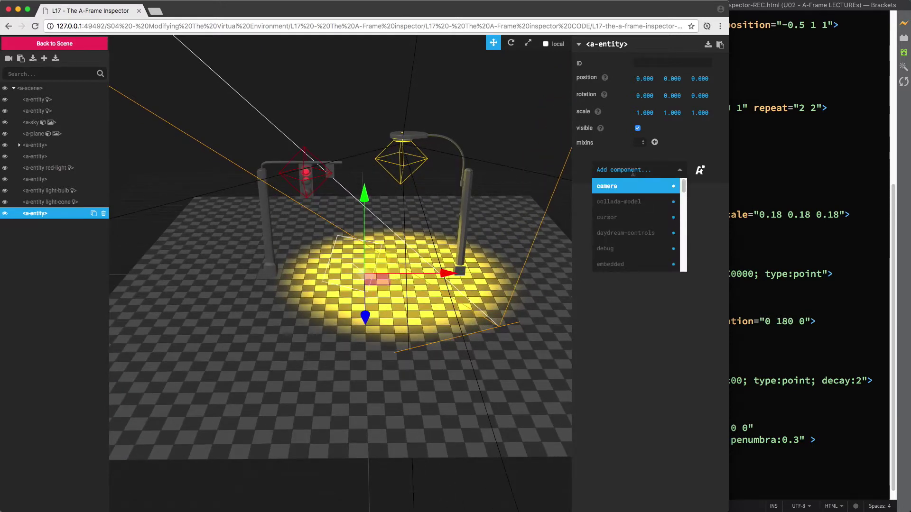
{"action": "type", "text": "geo"}
{"action": "key", "text": "Return"}
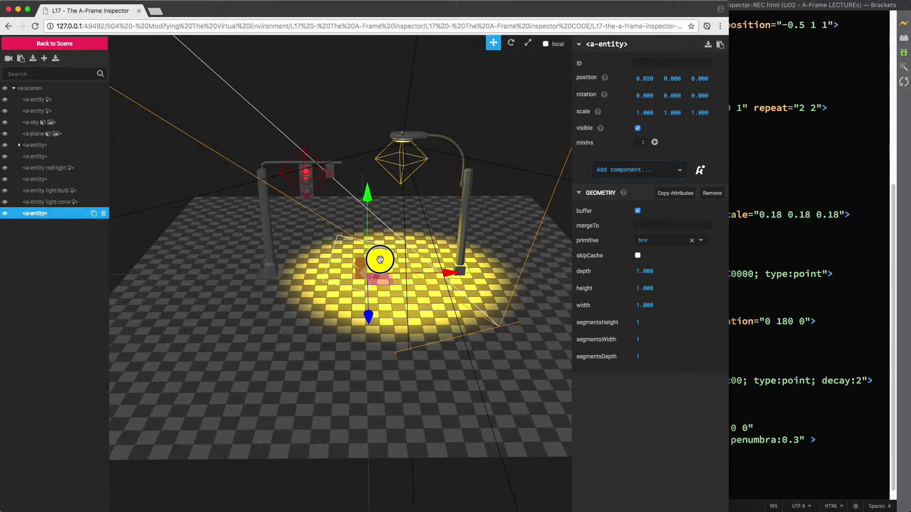
{"action": "left_click_drag", "start_coordinate": [374, 262], "coordinate": [413, 247]}
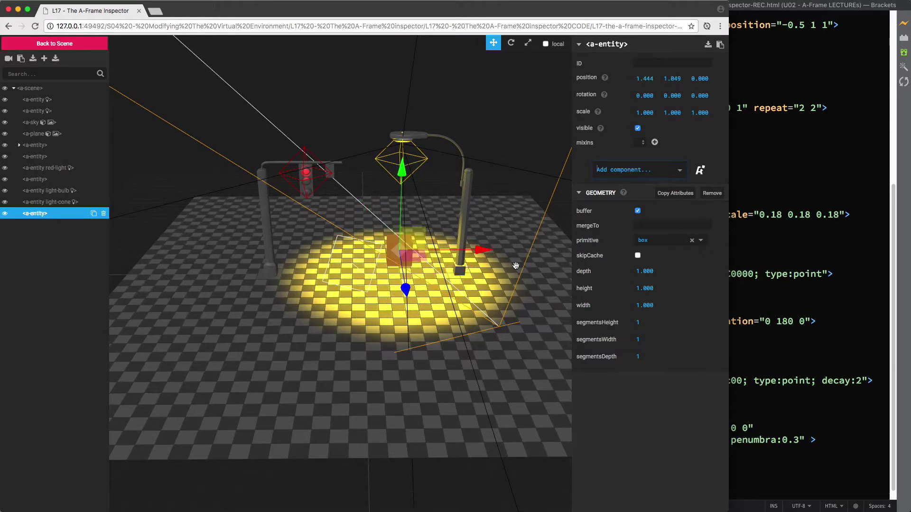
- Change the geometry shape to a dodecahedron with radius 0.5
{"action": "left_click", "coordinate": [665, 243]}
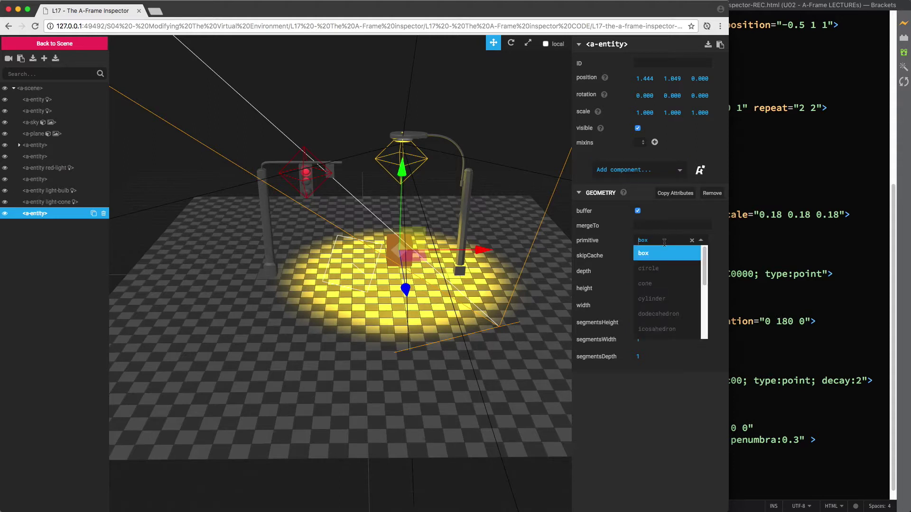
{"action": "left_click", "coordinate": [666, 284]}
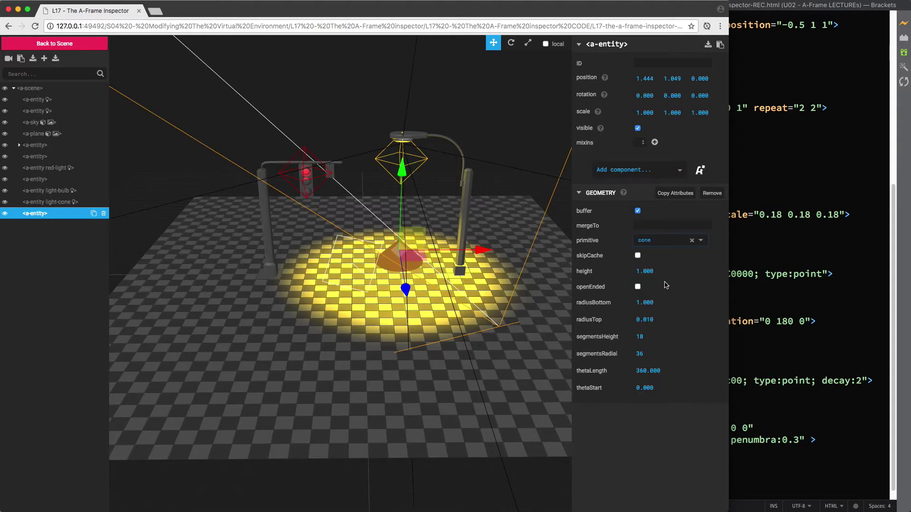
{"action": "left_click", "coordinate": [662, 241]}
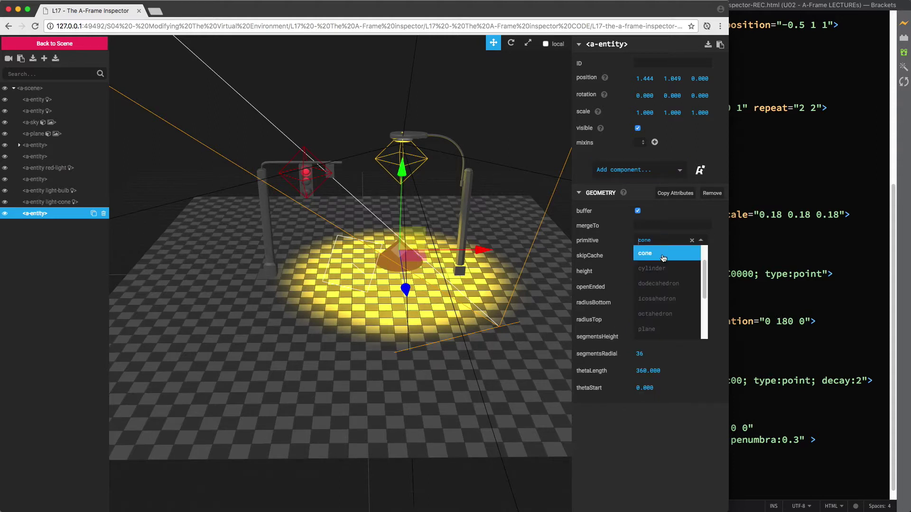
{"action": "left_click", "coordinate": [666, 282]}
{"action": "left_click", "coordinate": [651, 289]}
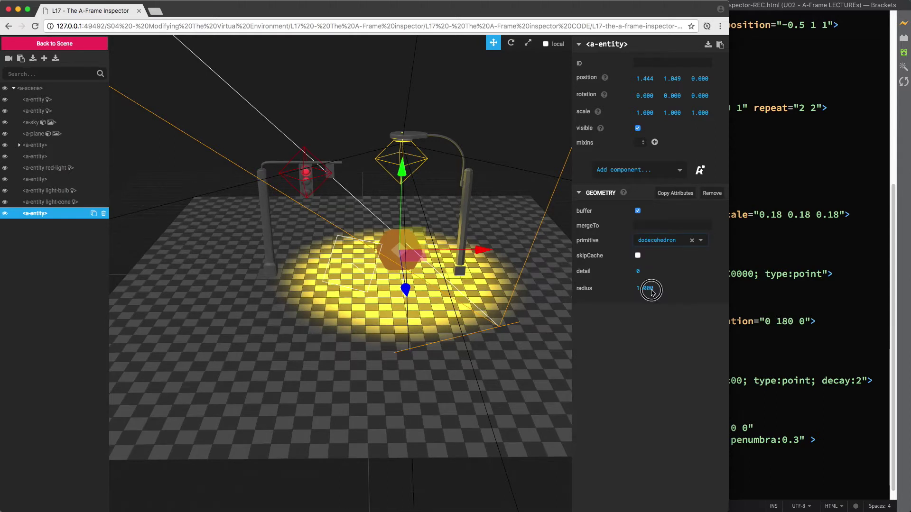
{"action": "type", "text": "0.5"}
{"action": "key", "text": "Return"}
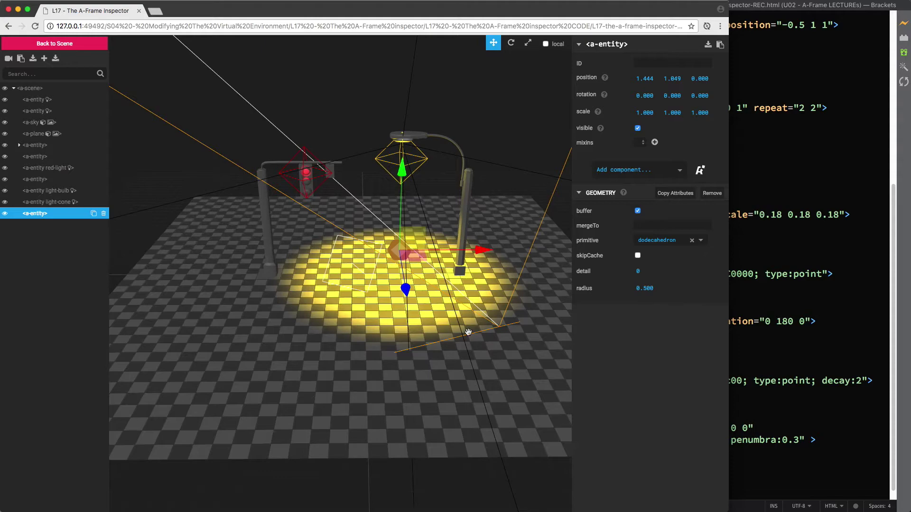
- Orbit and zoom to inspect the dodecahedron under the lamp light
{"action": "left_click_drag", "start_coordinate": [274, 336], "coordinate": [332, 336]}
{"action": "scroll", "coordinate": [332, 335], "scroll_direction": "up", "scroll_amount": 5}
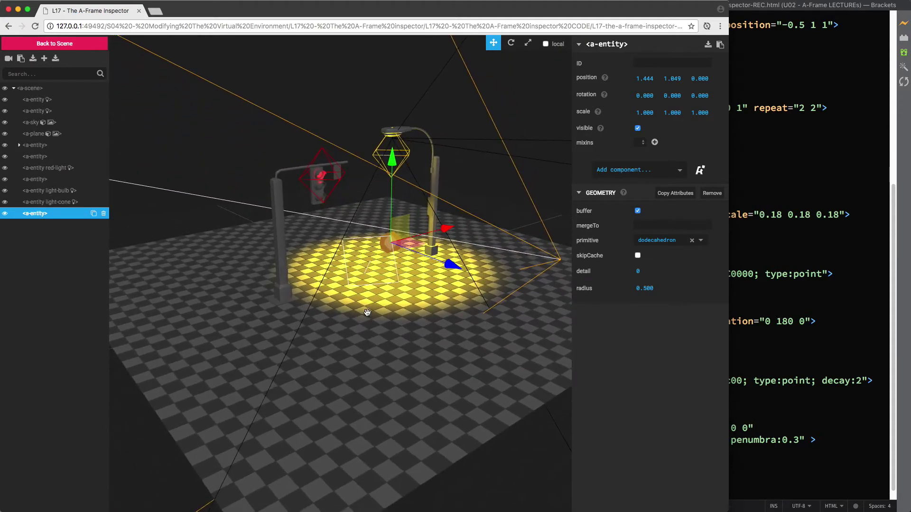
{"action": "left_click_drag", "start_coordinate": [384, 289], "coordinate": [357, 294]}
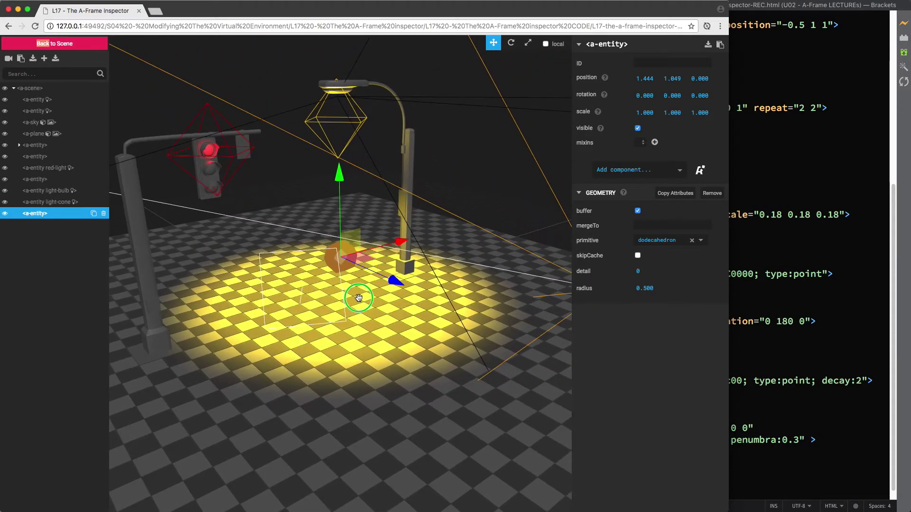
{"action": "left_click_drag", "start_coordinate": [392, 335], "coordinate": [391, 316]}
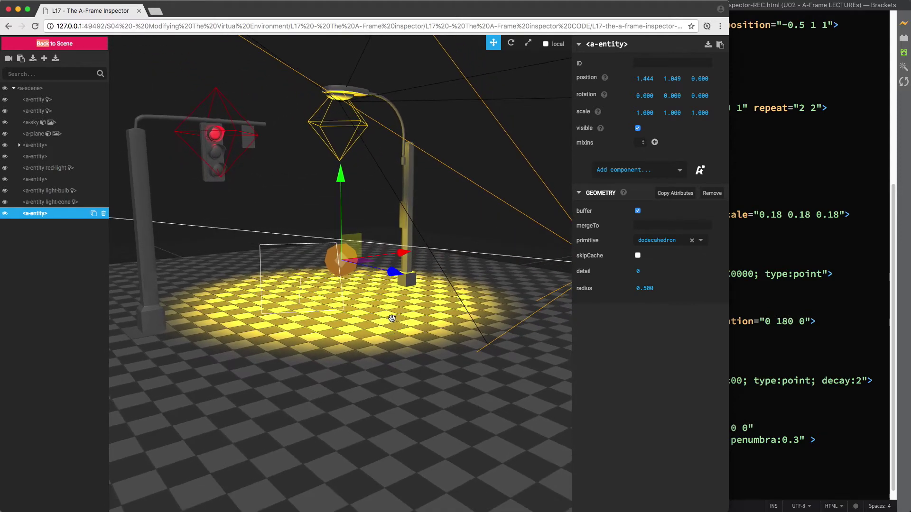
- Add a material component to the dodecahedron with colour 00FF33
{"action": "left_click", "coordinate": [635, 169]}
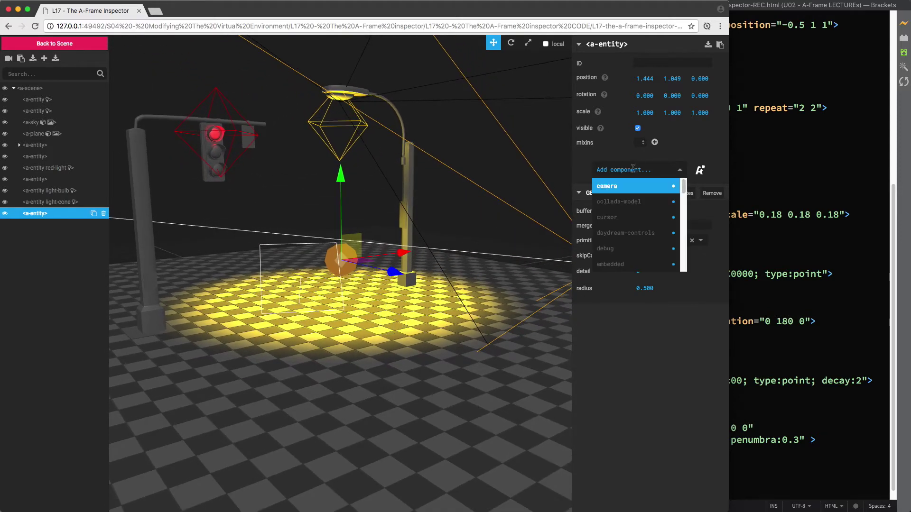
{"action": "type", "text": "ma"}
{"action": "key", "text": "Return"}
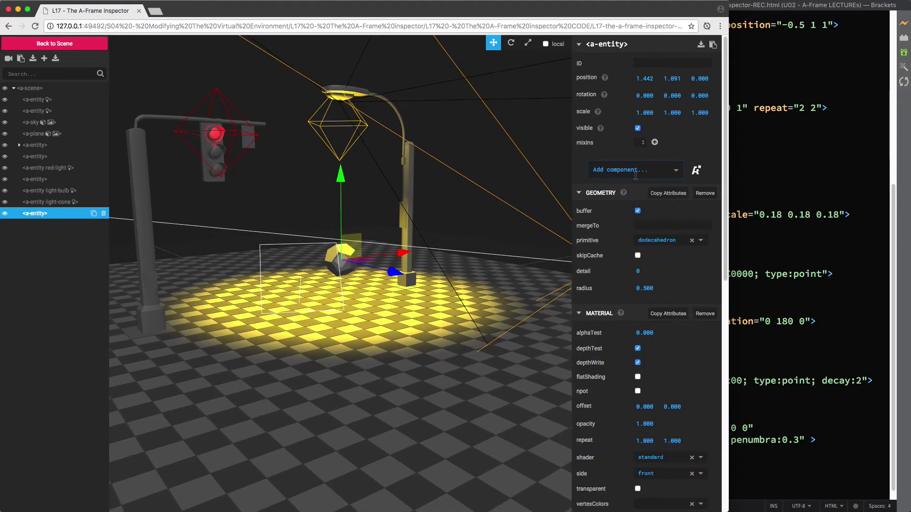
{"action": "scroll", "coordinate": [639, 212], "scroll_direction": "down", "scroll_amount": 5}
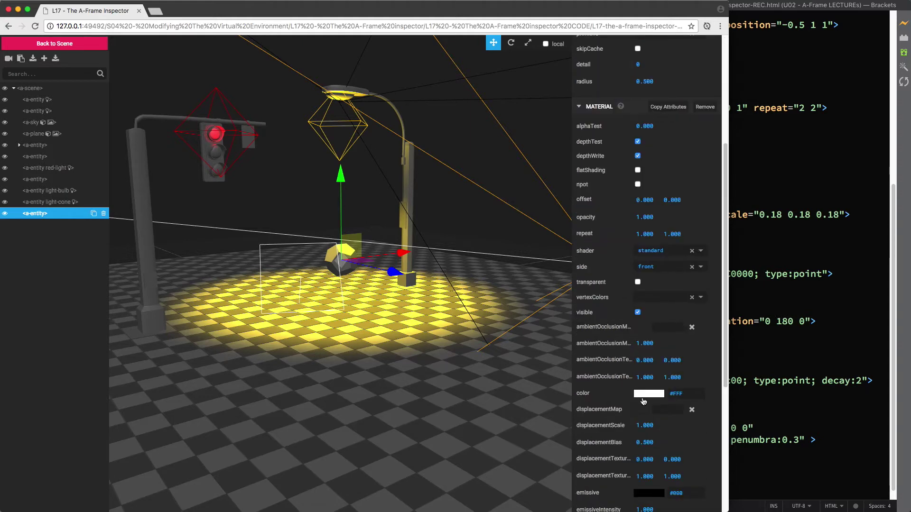
{"action": "left_click", "coordinate": [645, 394]}
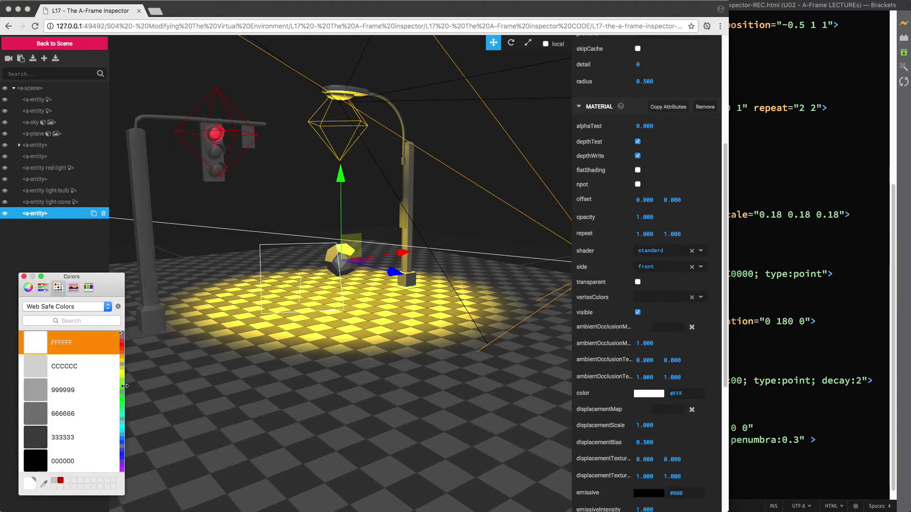
{"action": "left_click_drag", "start_coordinate": [123, 388], "coordinate": [122, 386]}
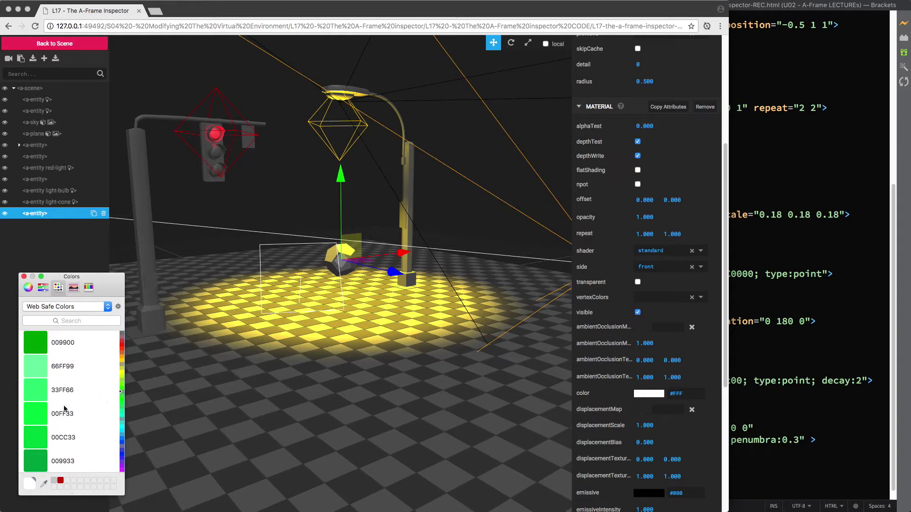
{"action": "left_click", "coordinate": [54, 416]}
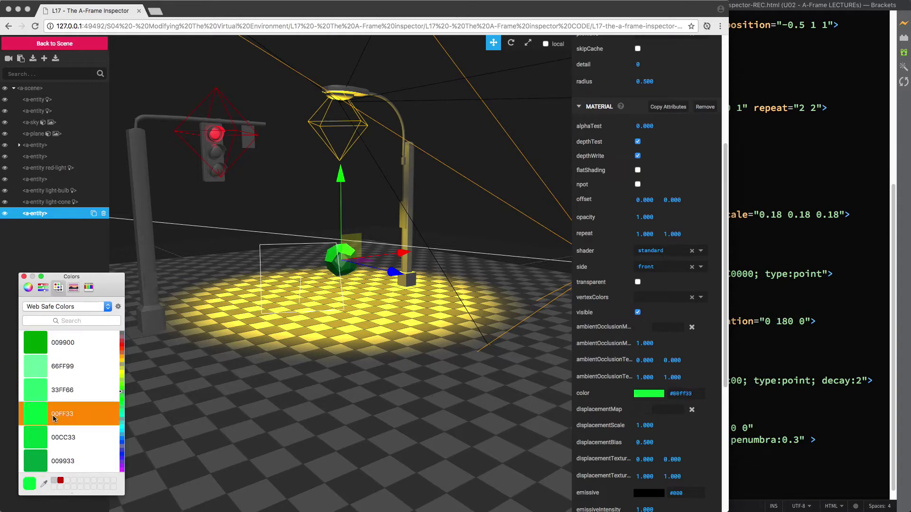
{"action": "left_click", "coordinate": [24, 277]}
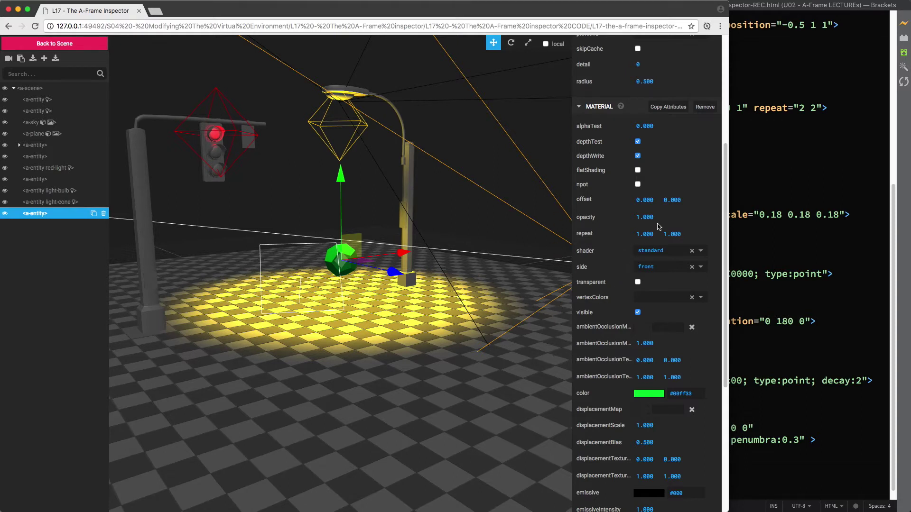
- Review the material's shader (standard) and side options, then select the ground plane
{"action": "left_click_drag", "start_coordinate": [648, 217], "coordinate": [672, 212]}
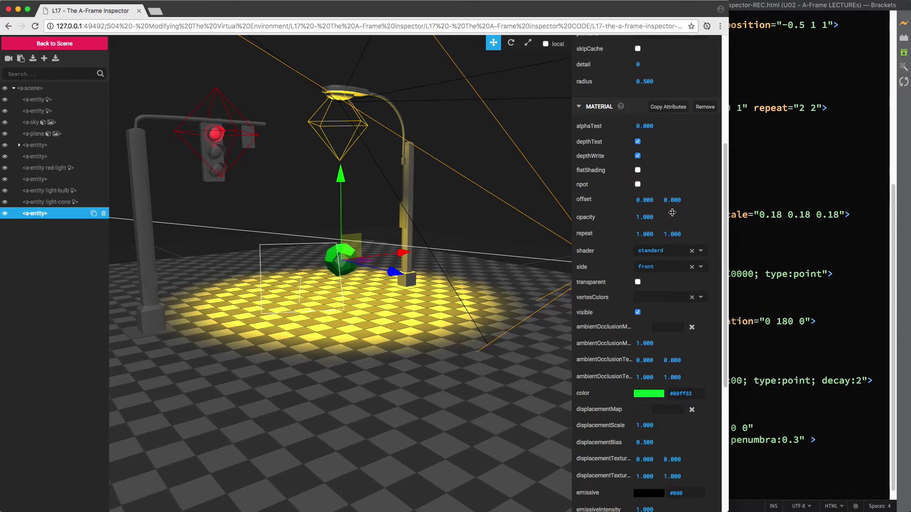
{"action": "left_click", "coordinate": [673, 250]}
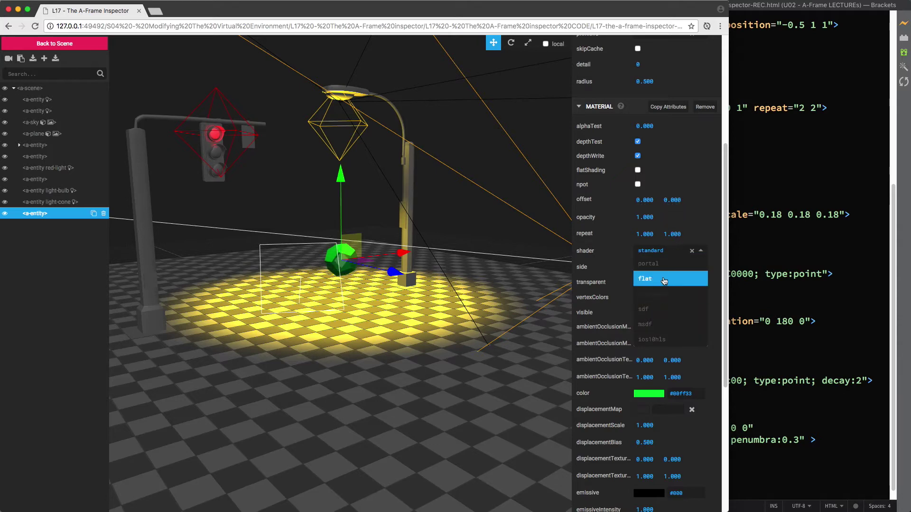
{"action": "left_click", "coordinate": [669, 295]}
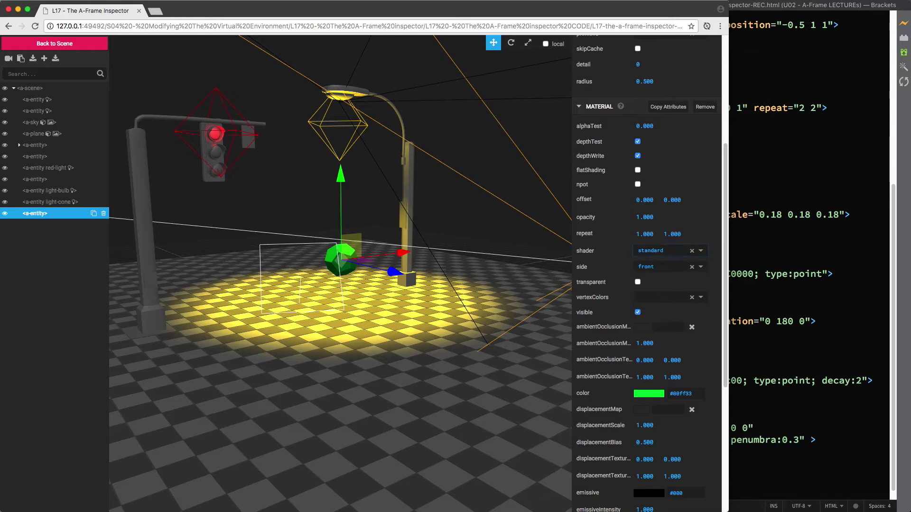
{"action": "left_click", "coordinate": [674, 267]}
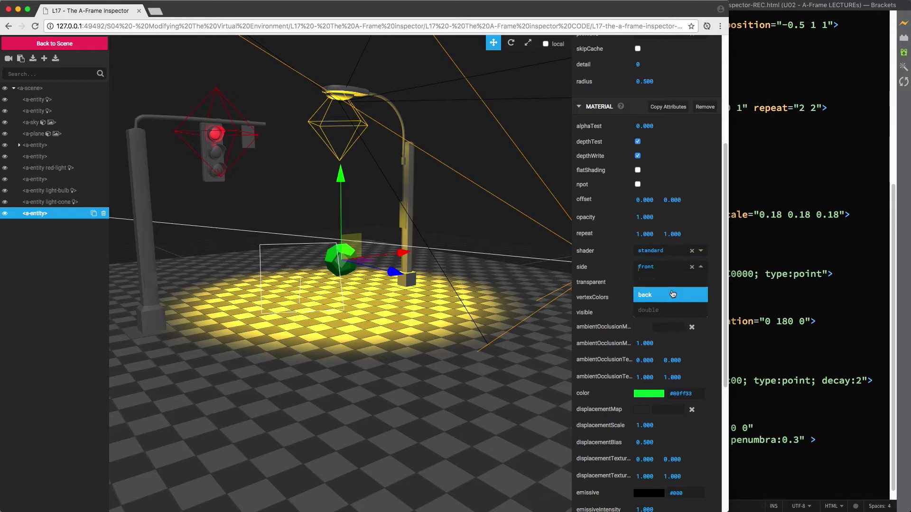
{"action": "left_click", "coordinate": [672, 309]}
{"action": "scroll", "coordinate": [671, 309], "scroll_direction": "down", "scroll_amount": 5}
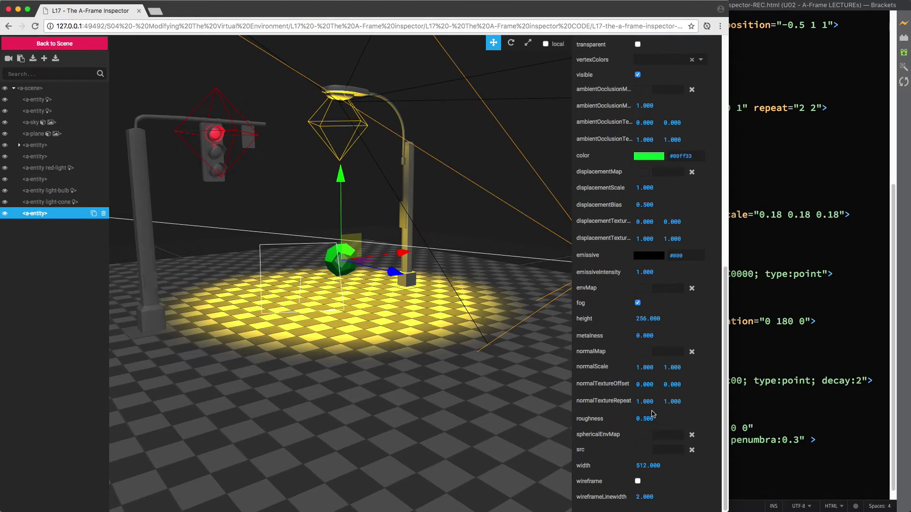
{"action": "left_click", "coordinate": [475, 408]}
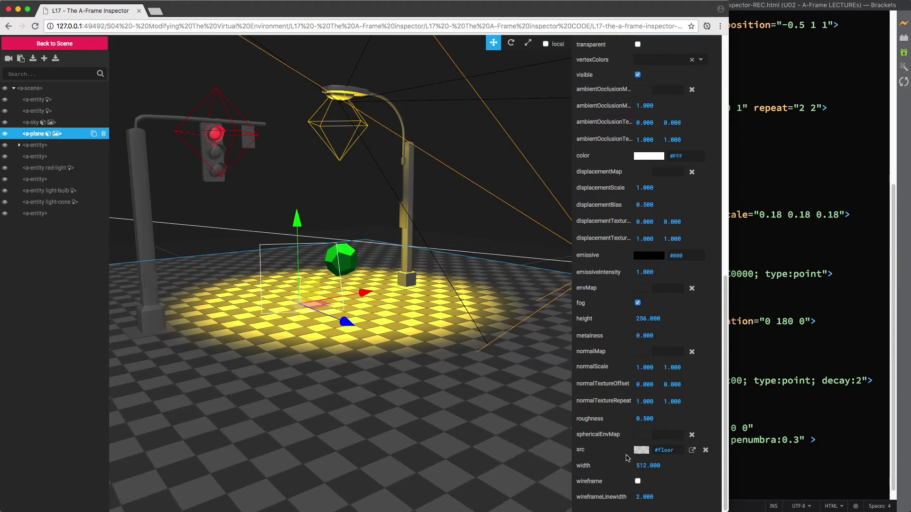
- Deselect everything, then zoom out and orbit to view the whole street scene from above
{"action": "left_click", "coordinate": [467, 219]}
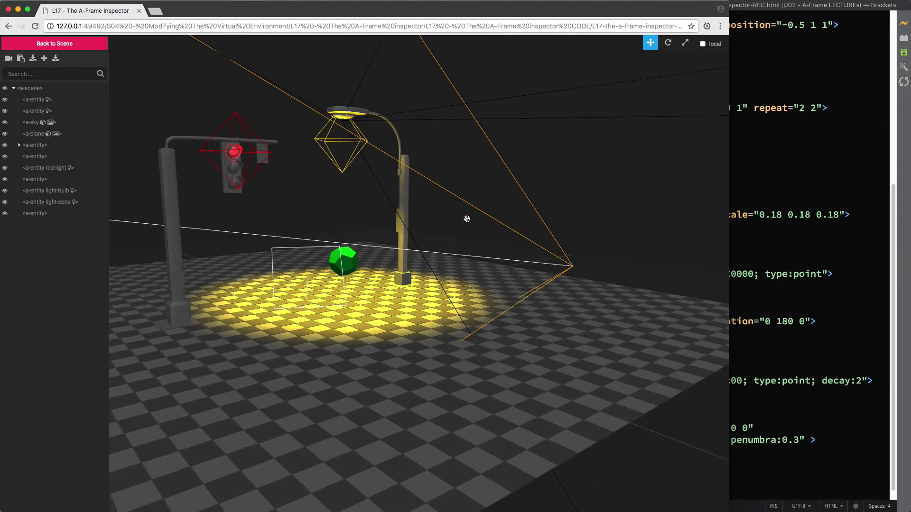
{"action": "scroll", "coordinate": [467, 218], "scroll_direction": "down", "scroll_amount": 5}
{"action": "left_click_drag", "start_coordinate": [548, 217], "coordinate": [433, 240]}
{"action": "scroll", "coordinate": [437, 235], "scroll_direction": "down", "scroll_amount": 3}
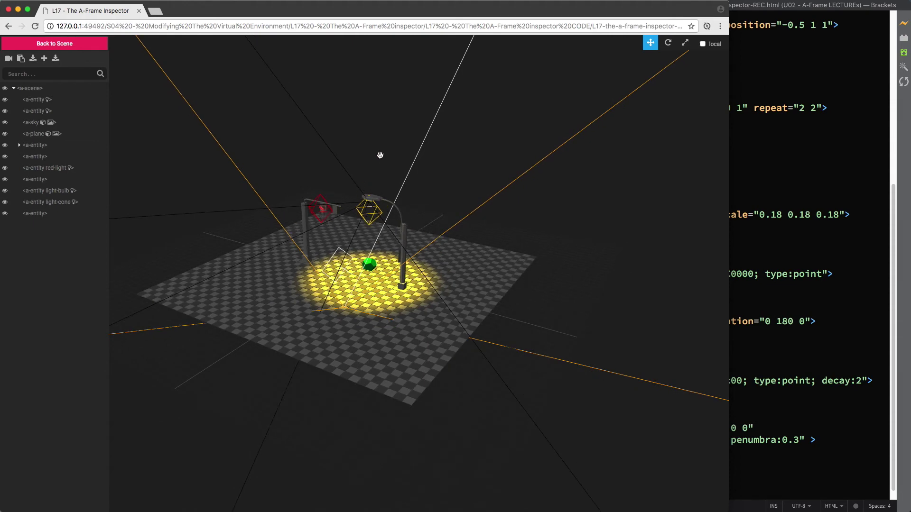
{"action": "left_click_drag", "start_coordinate": [388, 149], "coordinate": [361, 165]}
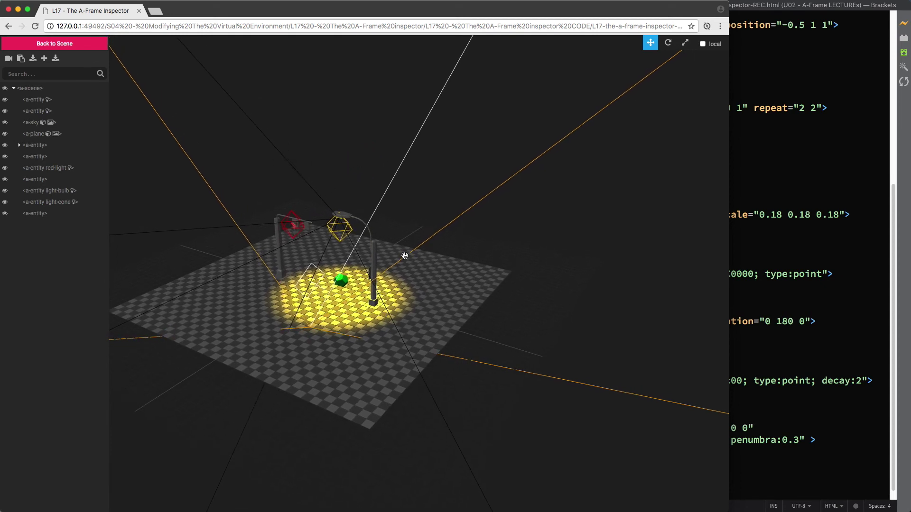
- Select the camera entity to show its properties: position 3.933 1.600 -2.481, fov 80
{"action": "left_click", "coordinate": [56, 202]}
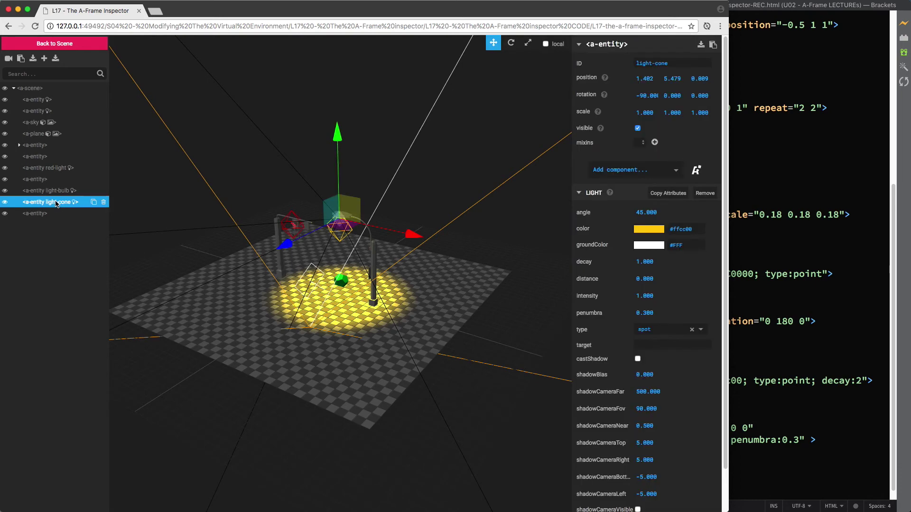
{"action": "left_click", "coordinate": [21, 147]}
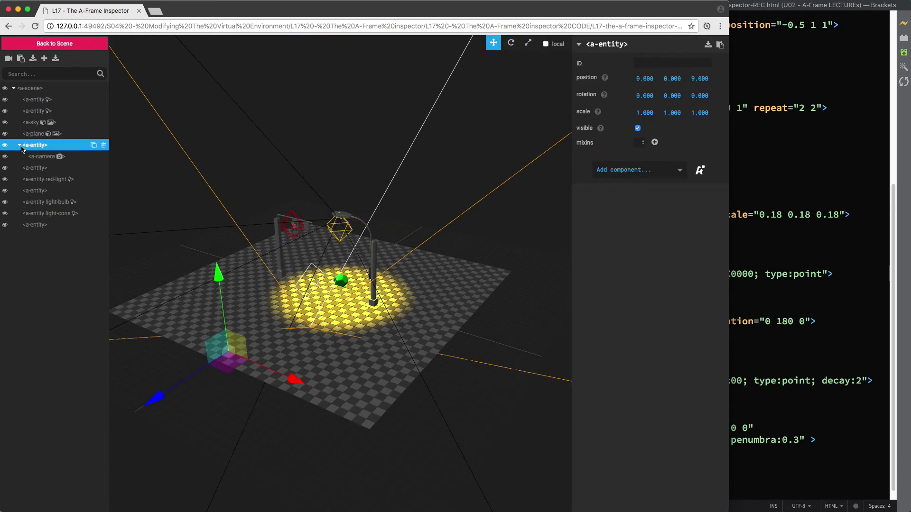
{"action": "left_click", "coordinate": [36, 158]}
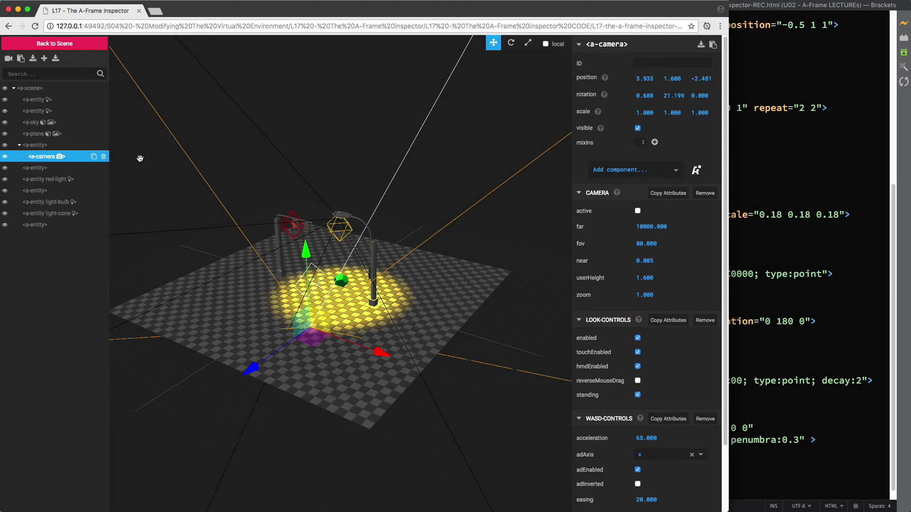
- Reload the scene without the dodecahedron, look around, and shrink the browser to reveal Brackets
{"action": "left_click", "coordinate": [35, 26]}
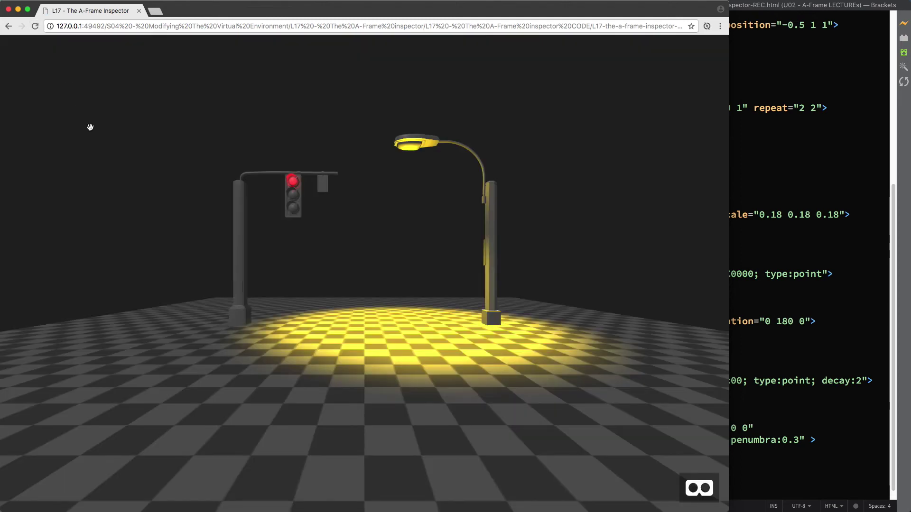
{"action": "left_click_drag", "start_coordinate": [115, 174], "coordinate": [203, 181]}
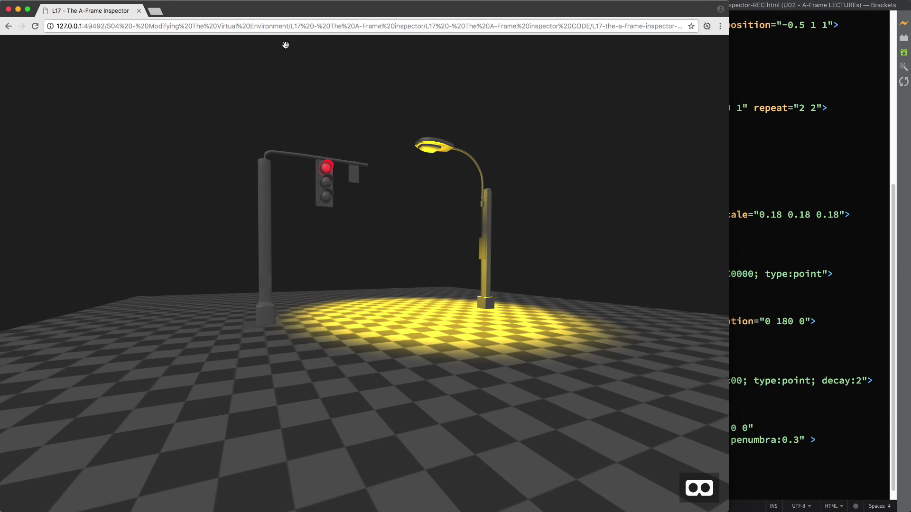
{"action": "double_click", "coordinate": [286, 12]}
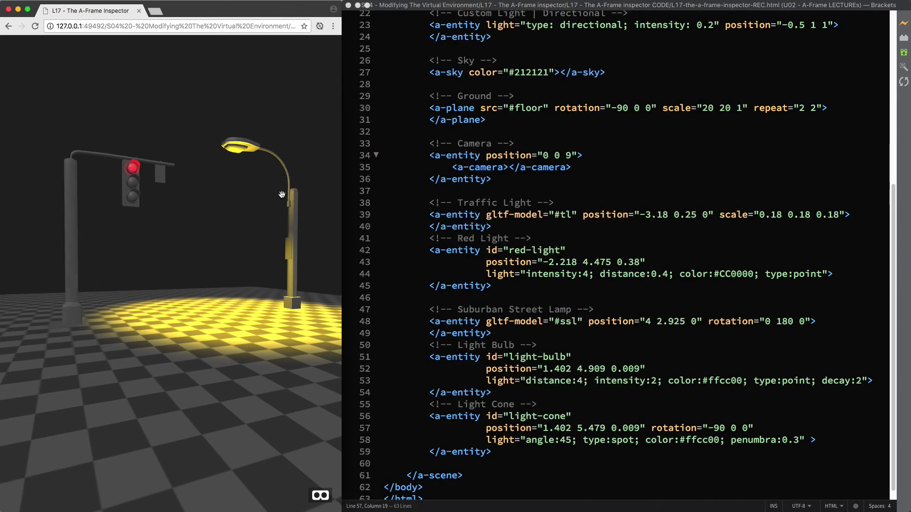